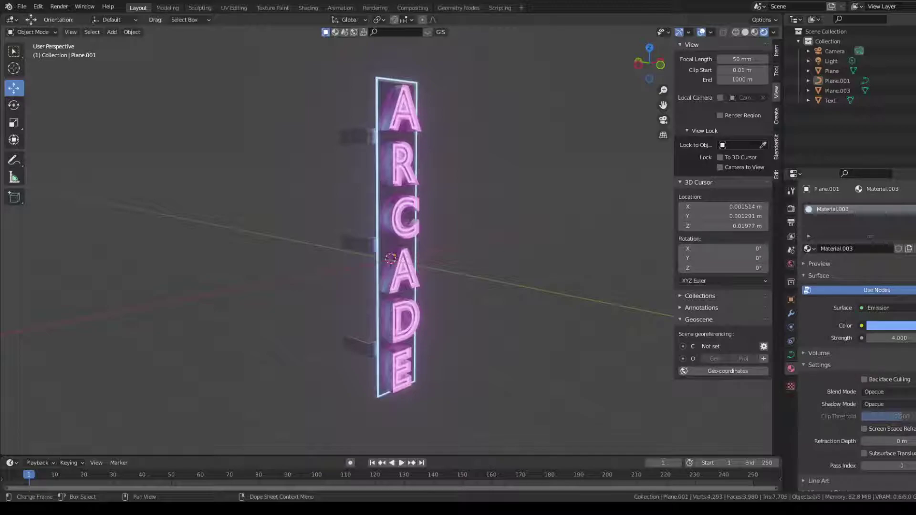
- Start a new General file, discarding the changes to the current neon sign scene
middle_drag(476, 186, 437, 162)
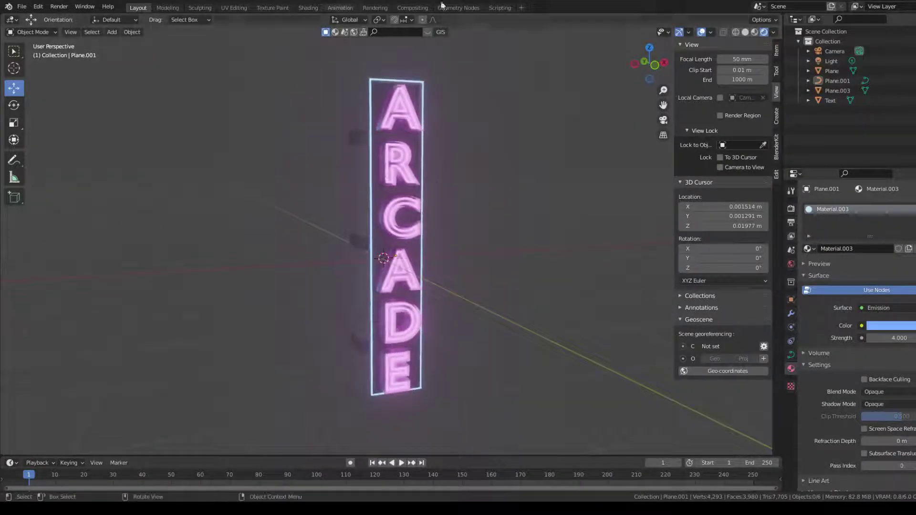
click(24, 9)
click(23, 7)
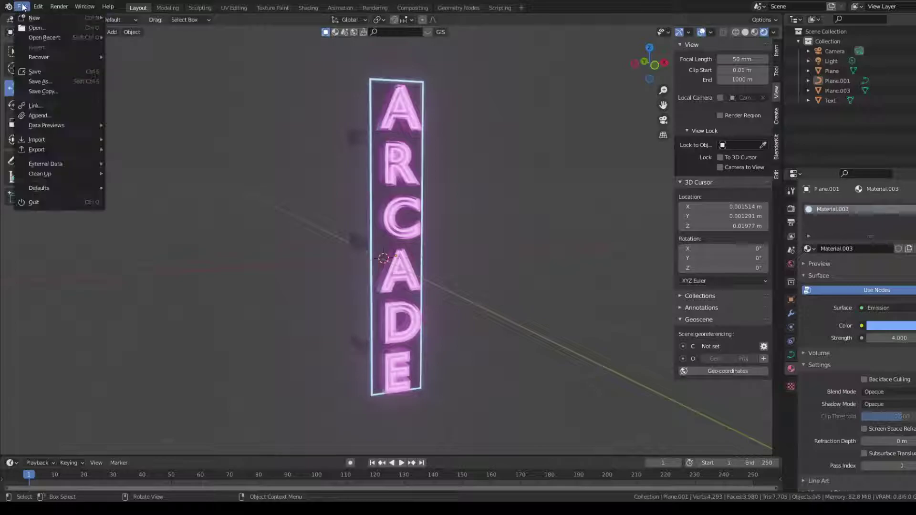
mouse_move(35, 18)
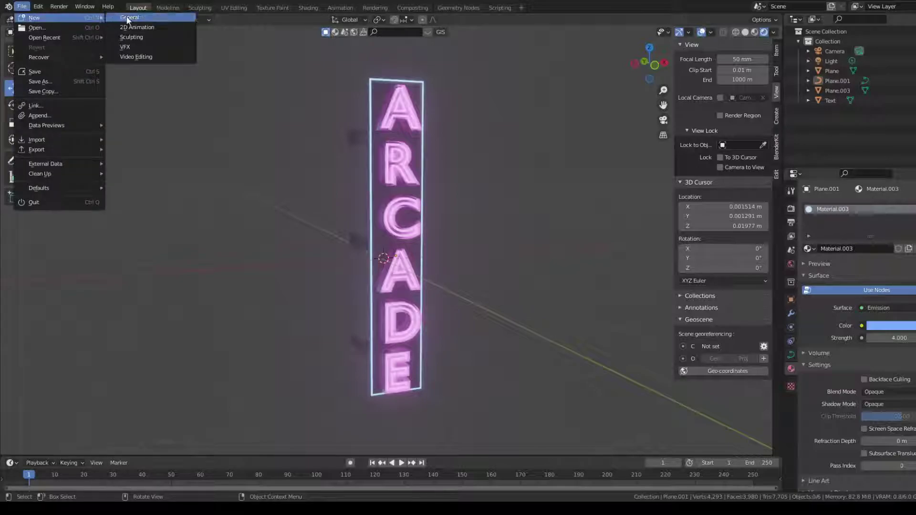
click(164, 17)
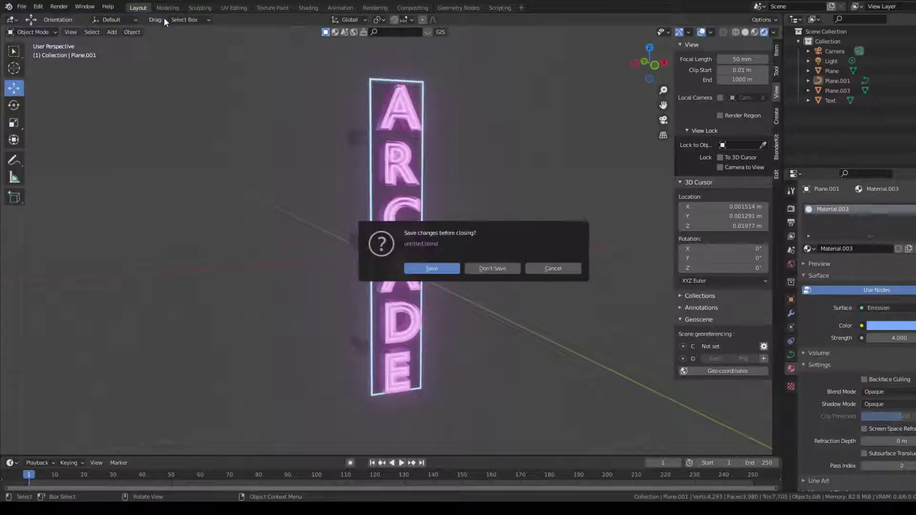
click(496, 271)
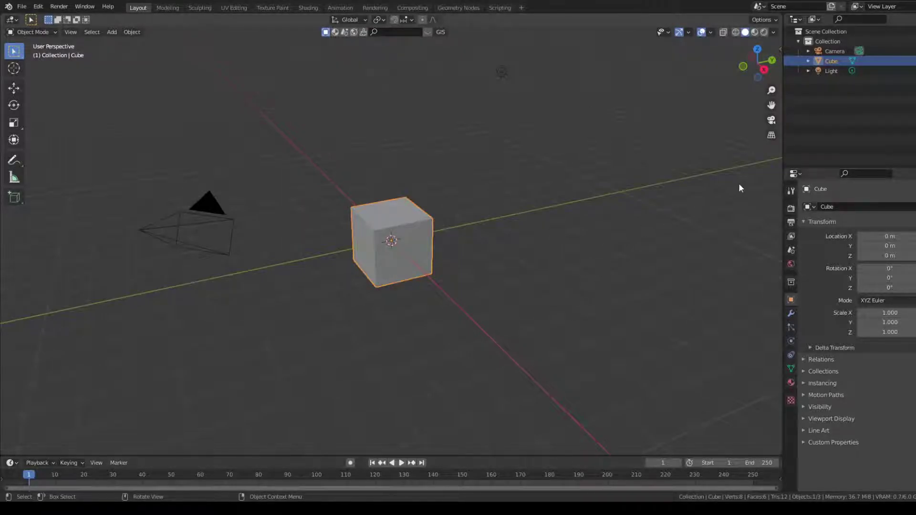
- Enable Ambient Occlusion, Bloom and Screen Space Reflections in the Eevee render settings
click(791, 209)
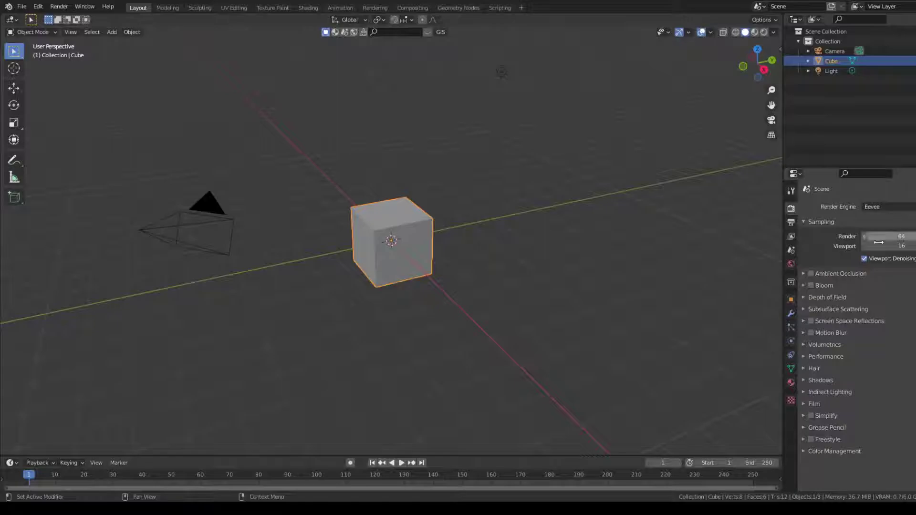
click(812, 275)
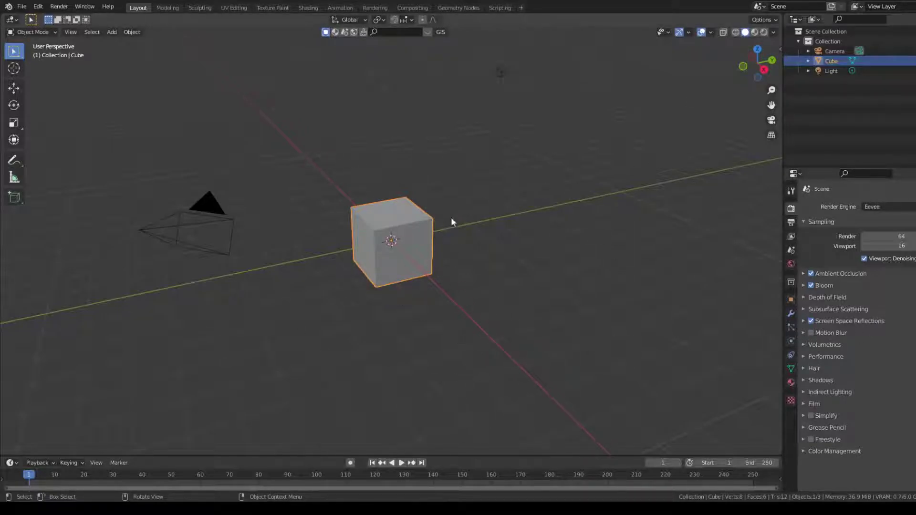
- Delete the default cube and add a text object at the origin
key(Delete)
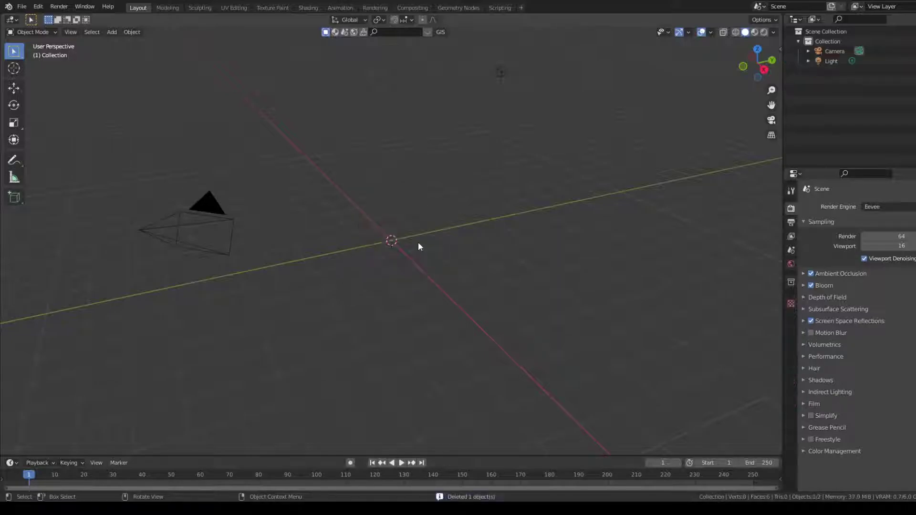
click(113, 33)
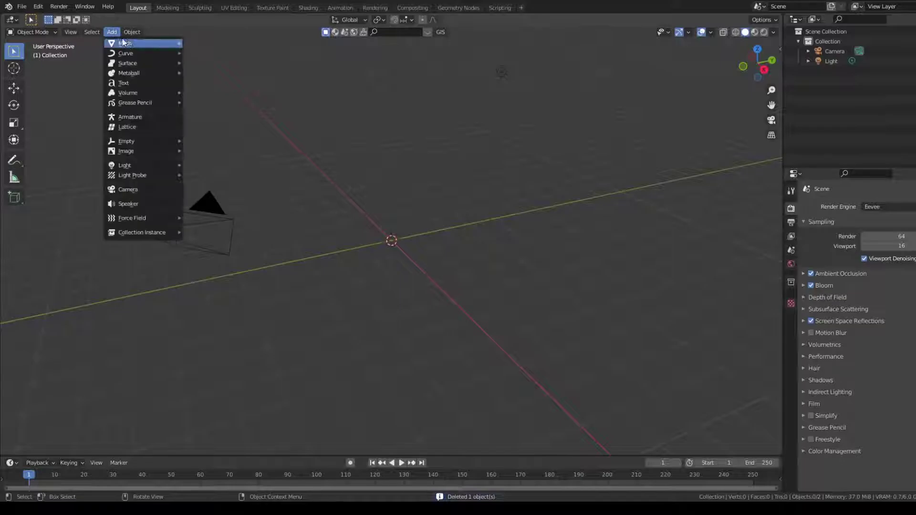
mouse_move(145, 42)
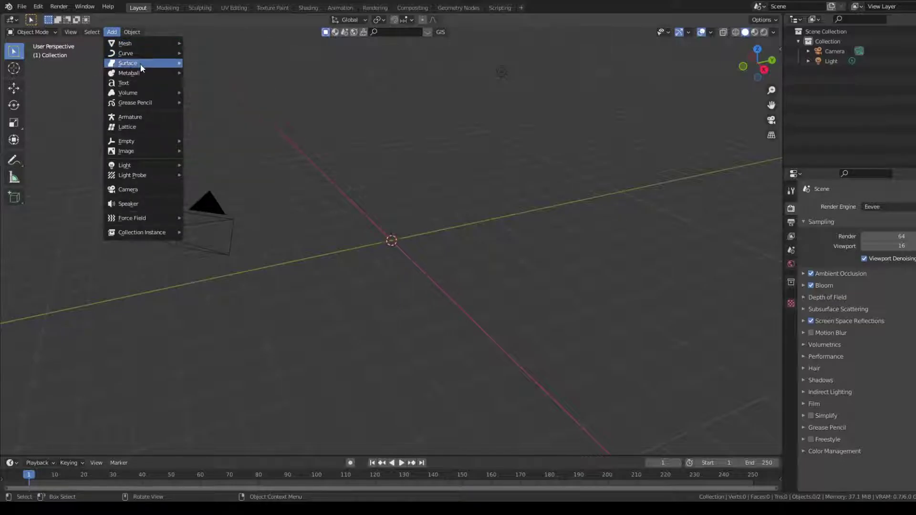
click(136, 81)
middle_drag(387, 203, 483, 234)
scroll(491, 223, up, 3)
scroll(491, 223, up, 1)
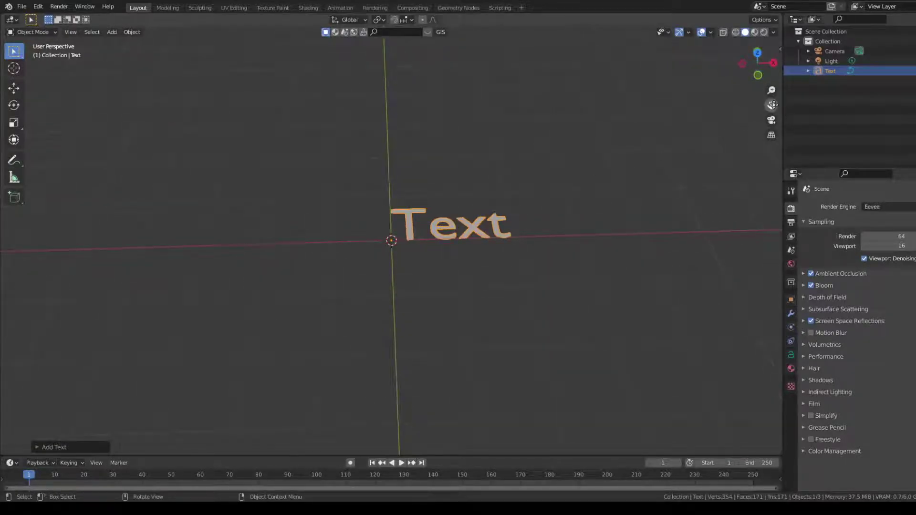
drag(772, 105, 746, 101)
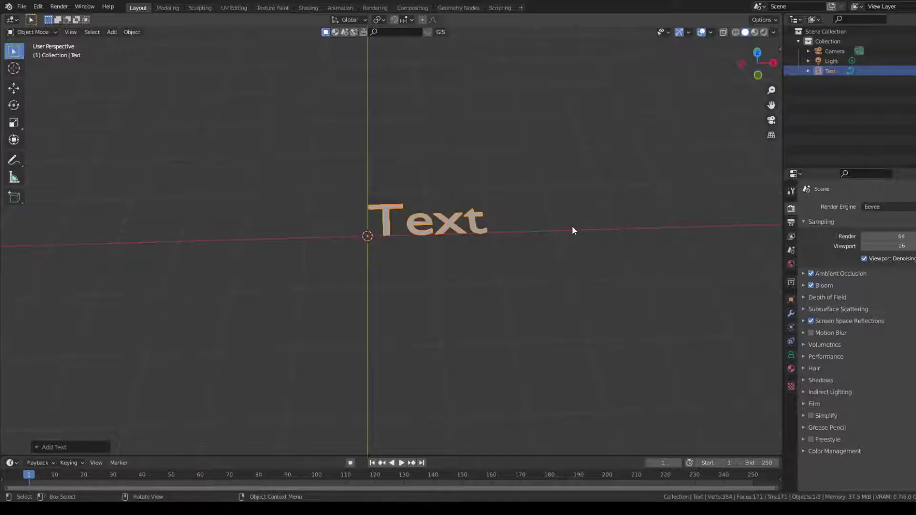
- Enter edit mode on the text object and erase its default wording
key(Tab)
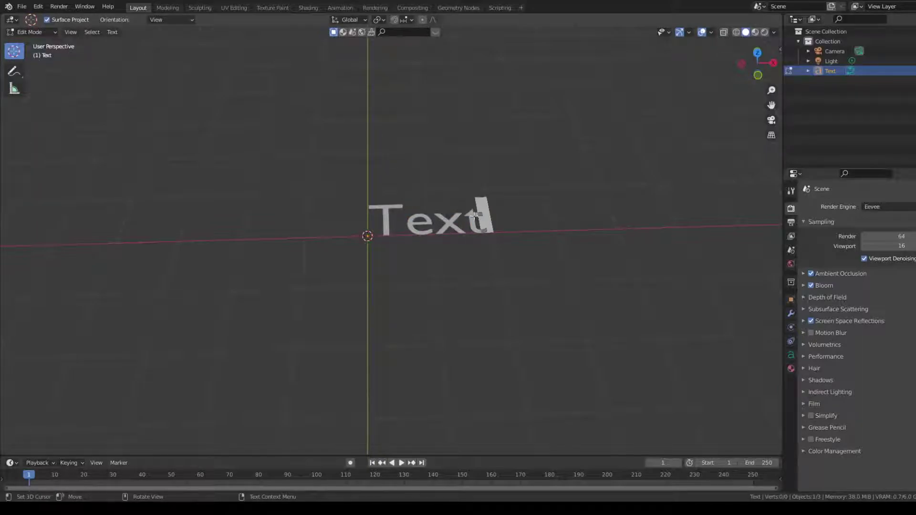
key(BackSpace)
key(BackSpace)
key(BackSpace)
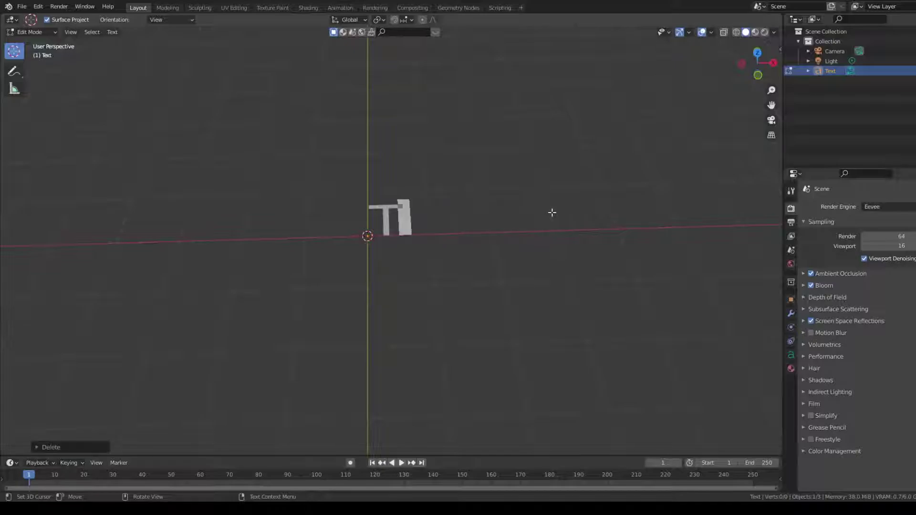
key(BackSpace)
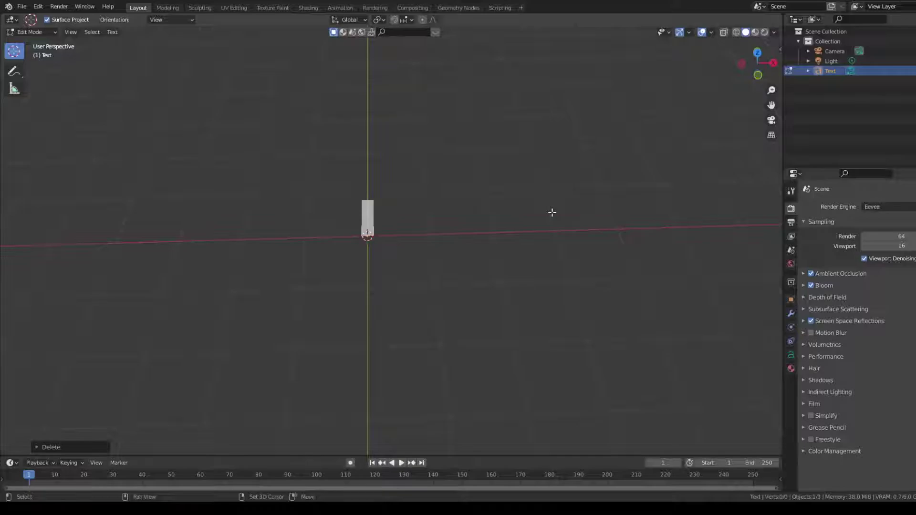
- Write ARCADE in the text object in capitals, with each letter on its own line
text(A)
key(Return)
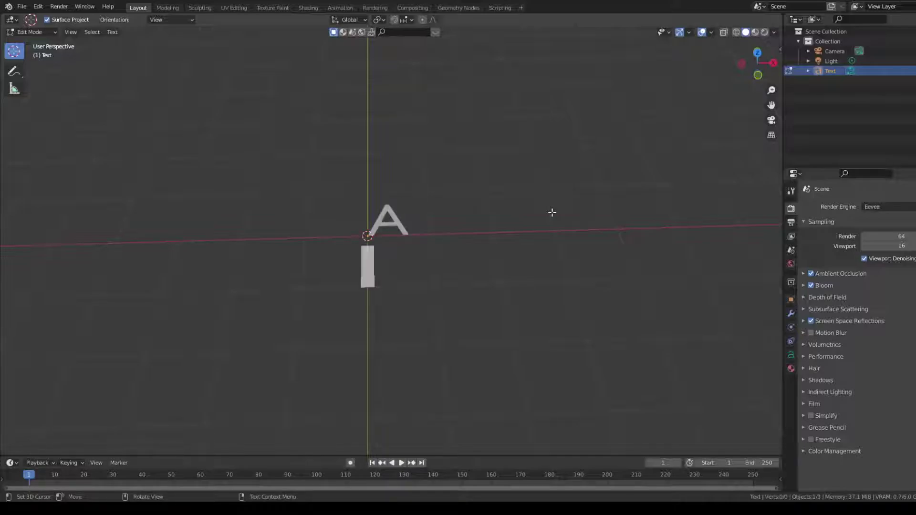
text(R)
key(Return)
text(c)
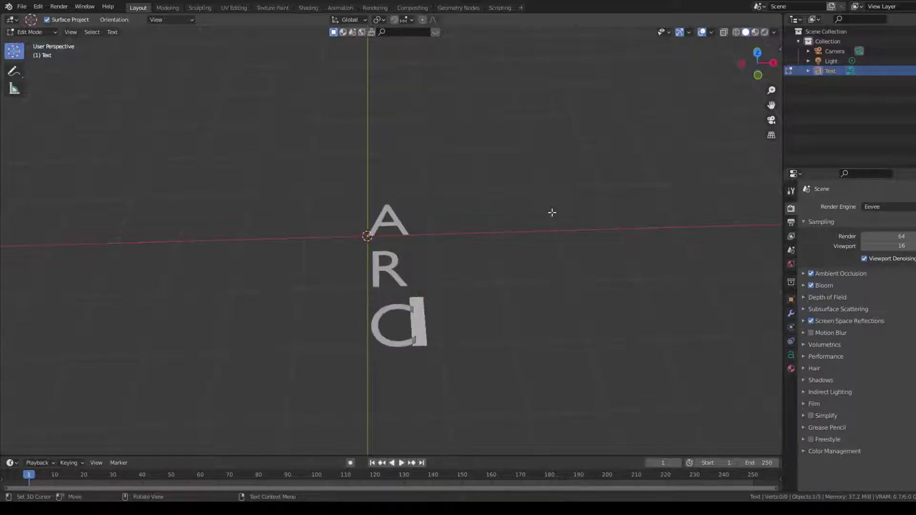
key(Return)
text(A)
key(Return)
text(D)
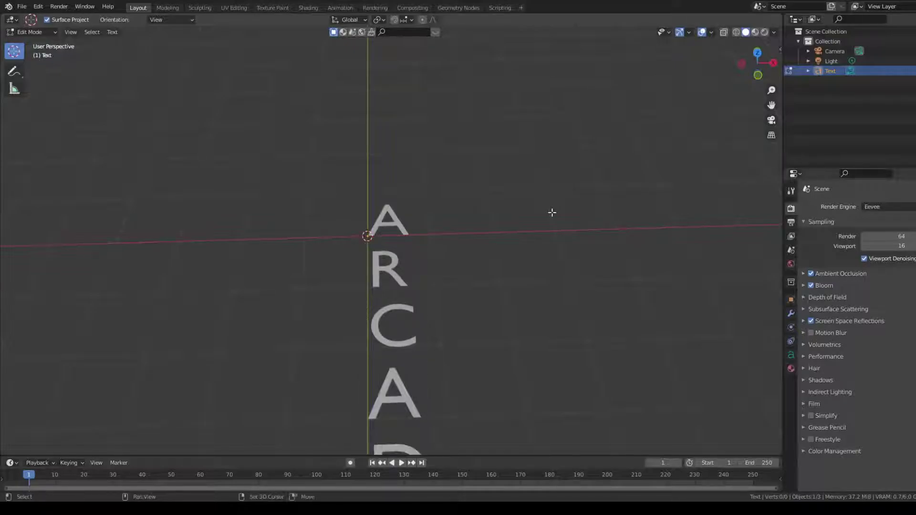
scroll(560, 201, down, 4)
scroll(572, 220, up, 1)
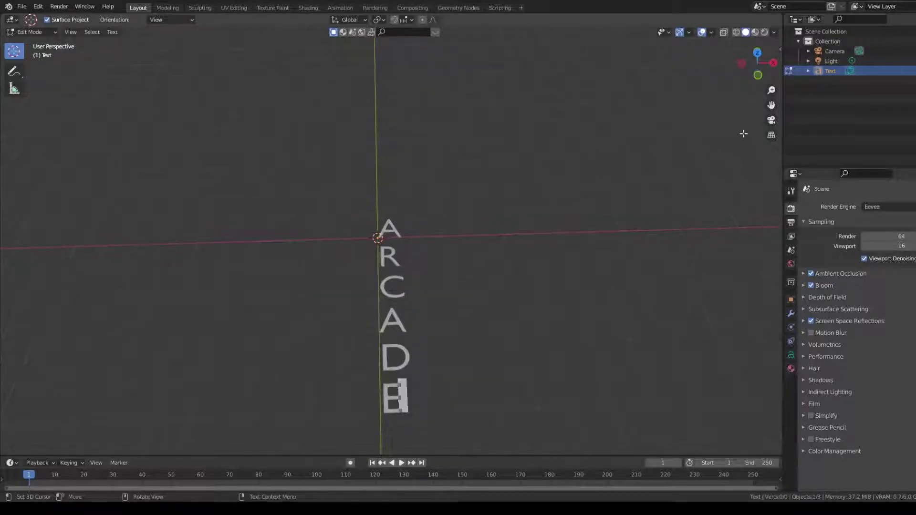
- Erase the letters after the first A and rewrite the word as ARCADE on a single line
drag(773, 109, 785, 58)
click(398, 328)
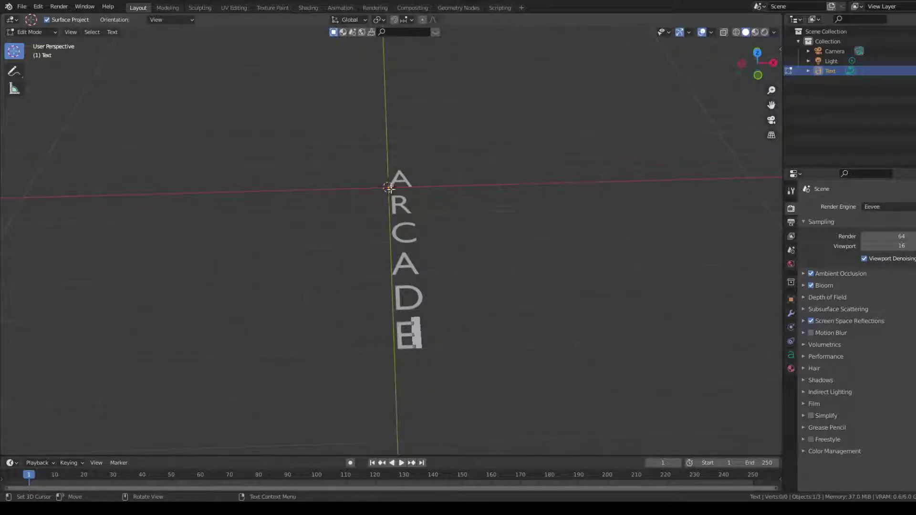
key(BackSpace)
key(BackSpace)
key(BackSpace)
key(BackSpace)
key(BackSpace)
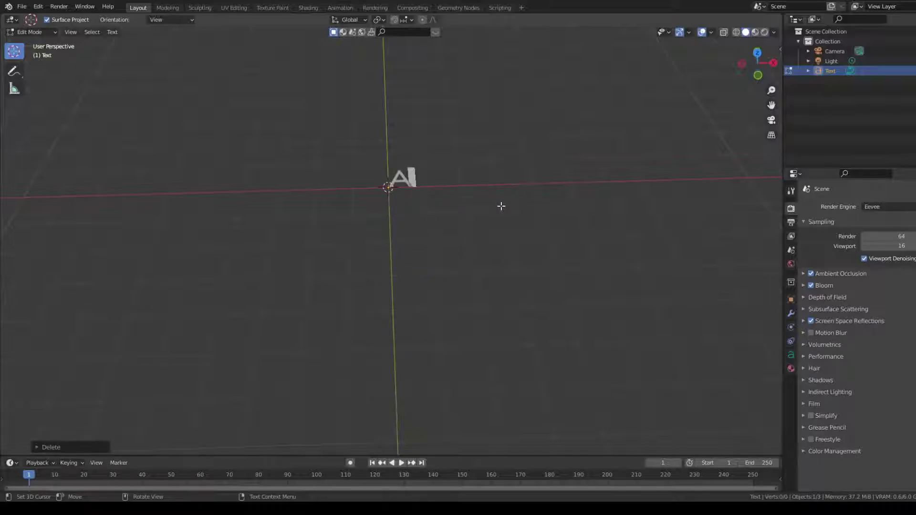
text(RCADE)
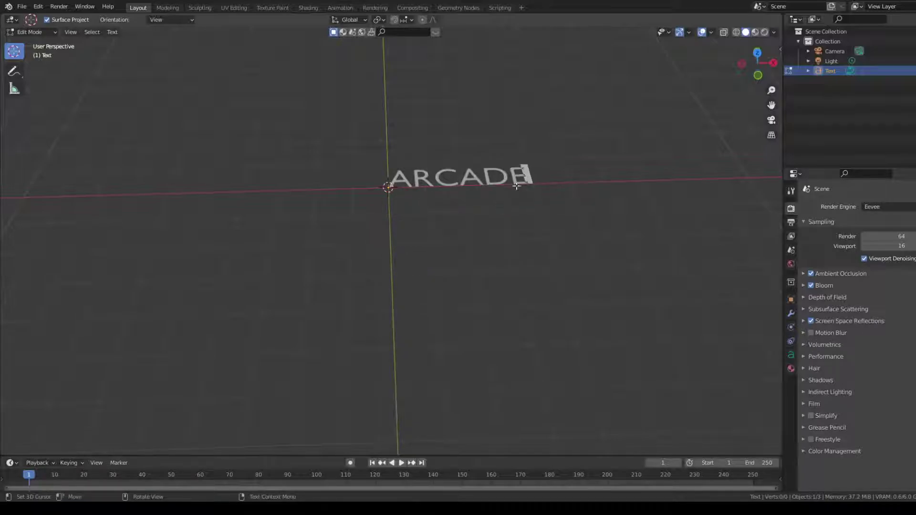
- Erase everything after the first A, rewrite R, C, A, D, E on separate lines, and leave edit mode
key(BackSpace)
key(BackSpace)
key(BackSpace)
key(BackSpace)
key(BackSpace)
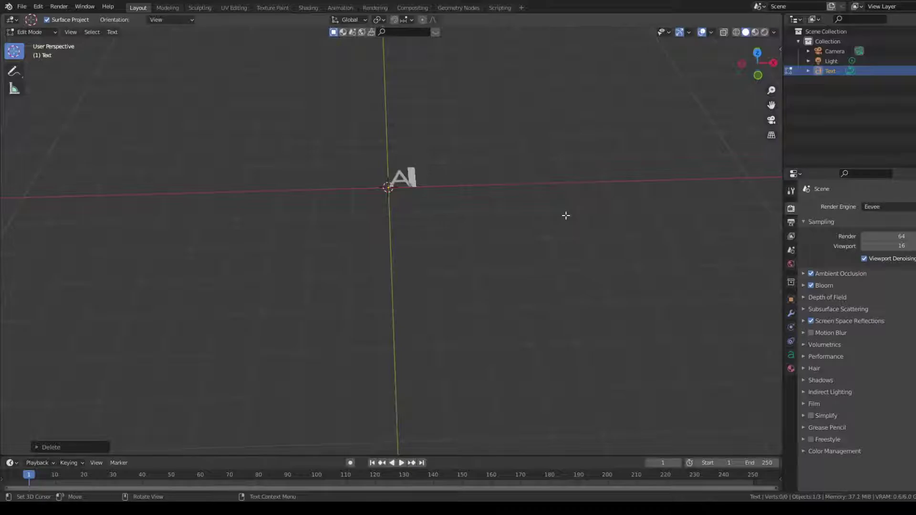
key(Return)
text(R)
key(Return)
text(C)
key(Return)
text(A)
key(Return)
text(D)
key(Return)
text(E)
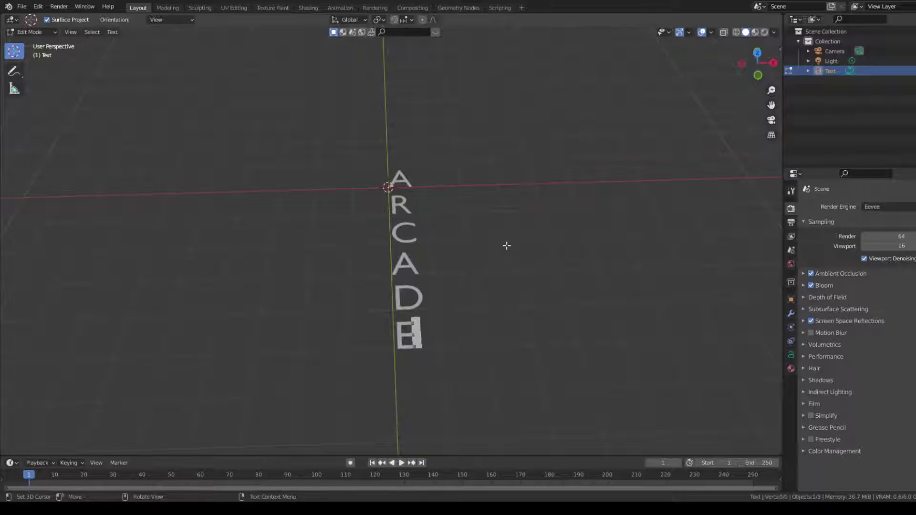
key(Tab)
middle_drag(507, 246, 552, 251)
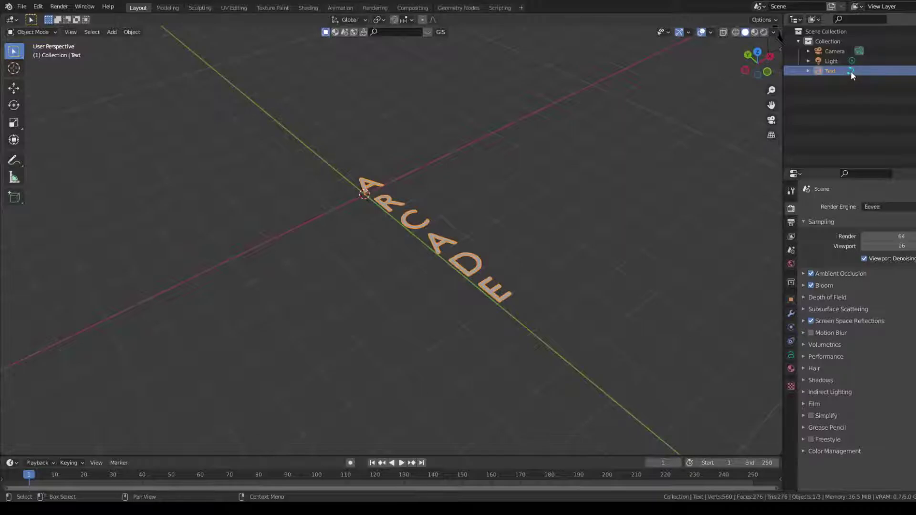
- Extrude the ARCADE text 0.07 m through its Geometry settings
click(791, 356)
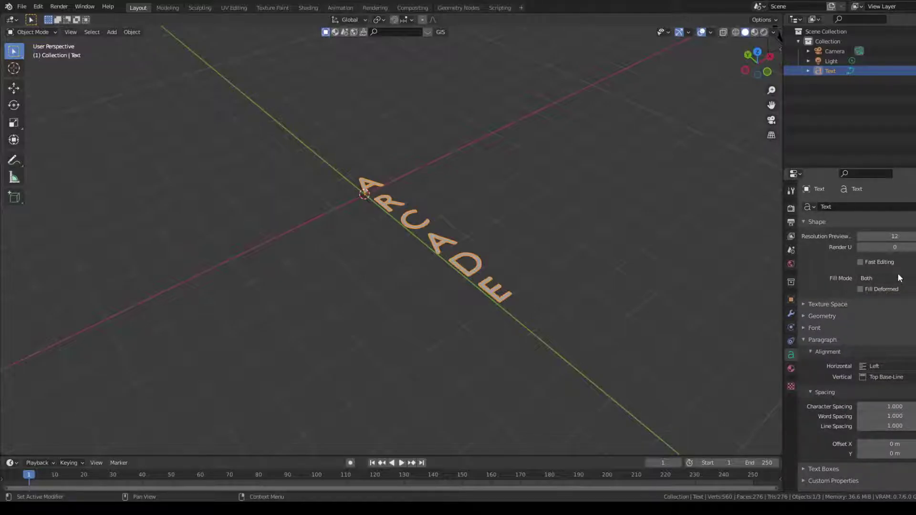
middle_drag(511, 253, 428, 279)
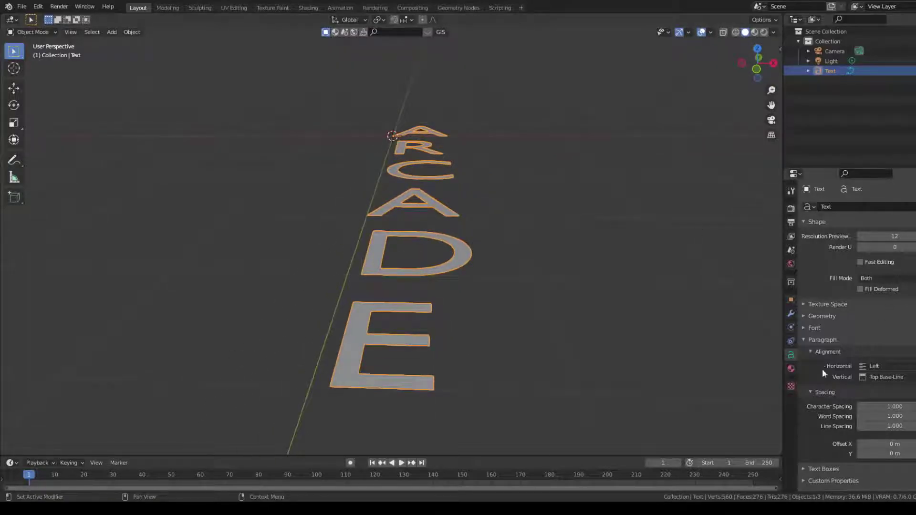
mouse_move(667, 328)
middle_down()
mouse_move(675, 368)
mouse_move(672, 333)
middle_up()
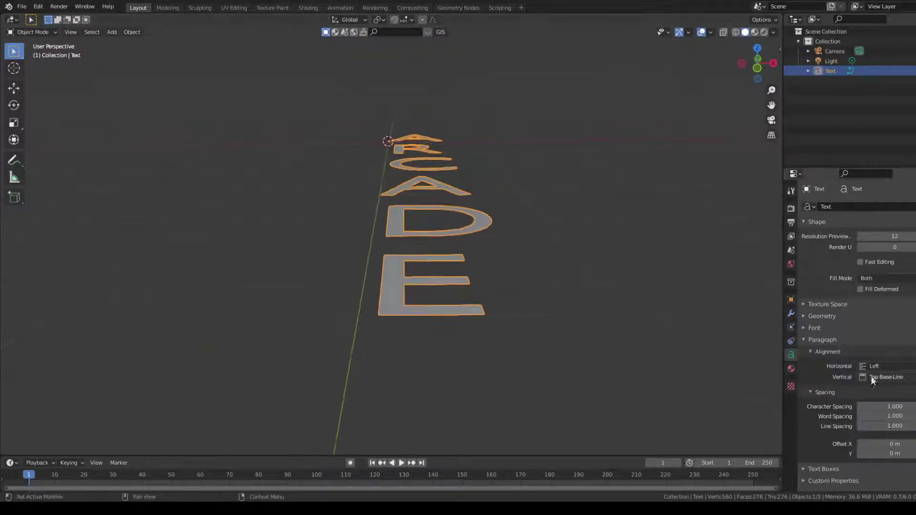
click(829, 315)
drag(887, 334, 897, 342)
mouse_move(527, 256)
middle_down()
mouse_move(526, 222)
mouse_move(560, 178)
mouse_move(557, 148)
mouse_move(543, 236)
mouse_move(520, 243)
mouse_move(529, 247)
middle_up()
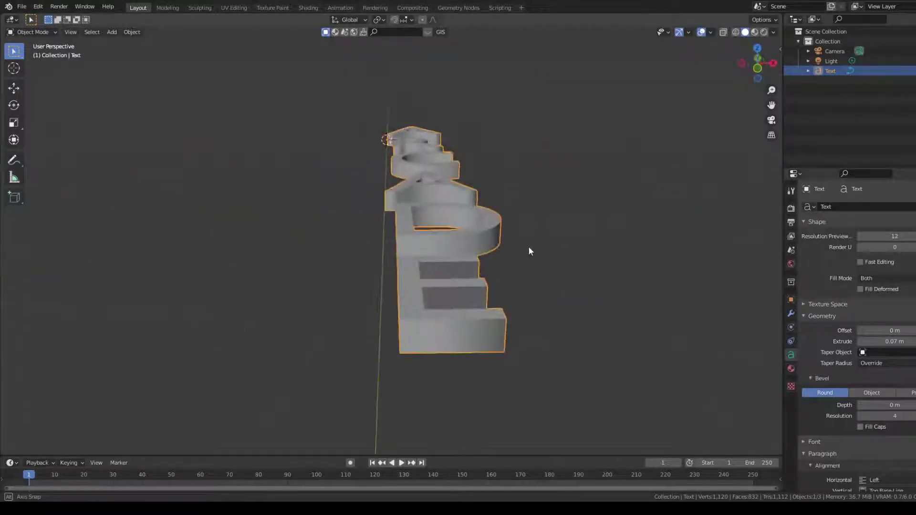
- Set the text's Extrude to 0 m and its Fill Mode to None
click(909, 345)
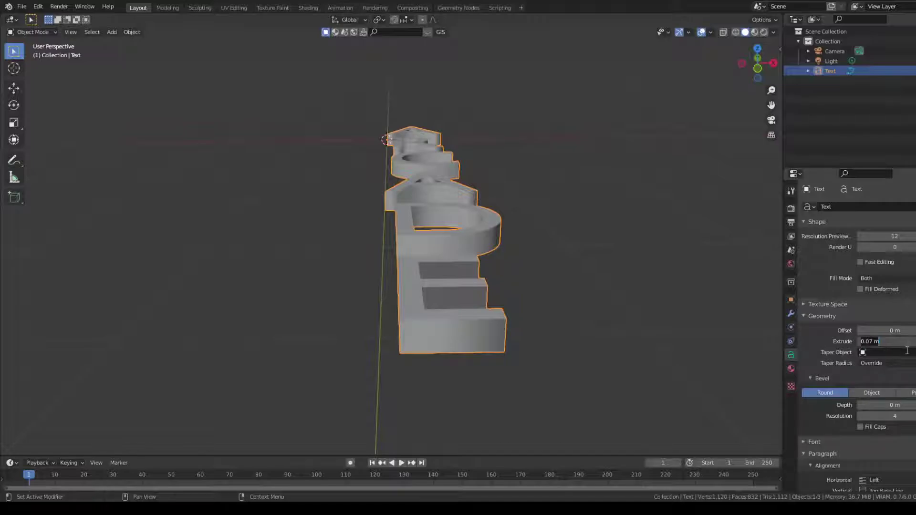
text(0)
key(Return)
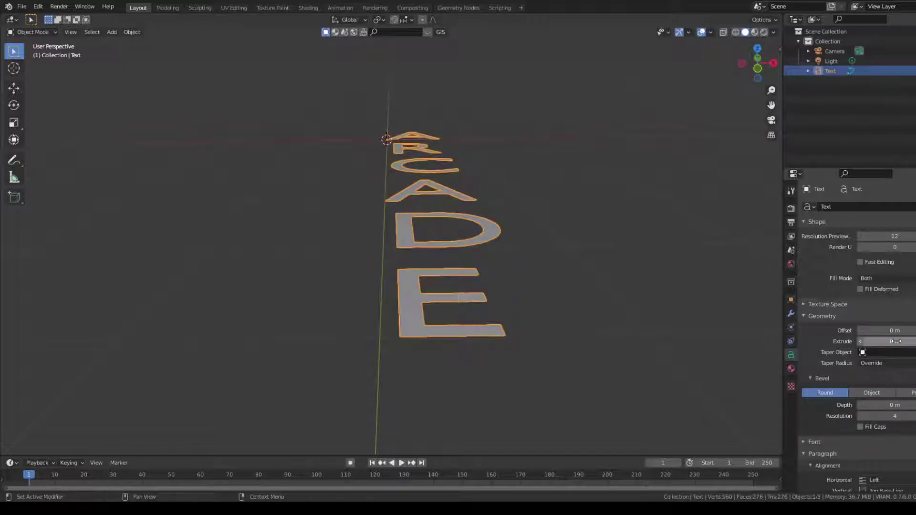
click(865, 278)
click(875, 295)
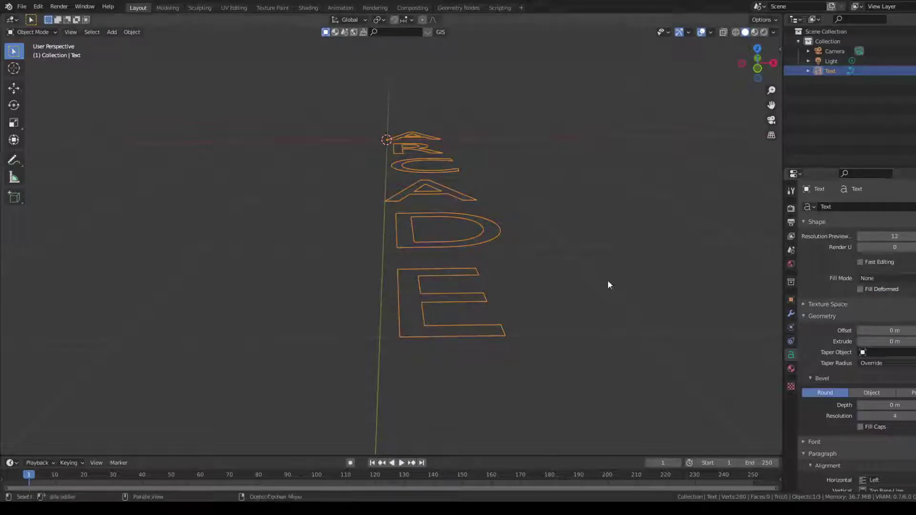
- Turn the ARCADE letter outlines into thin tubes with a round bevel depth of 0.02 m
click(589, 177)
middle_drag(588, 178, 574, 191)
scroll(425, 328, down, 2)
middle_drag(426, 328, 431, 328)
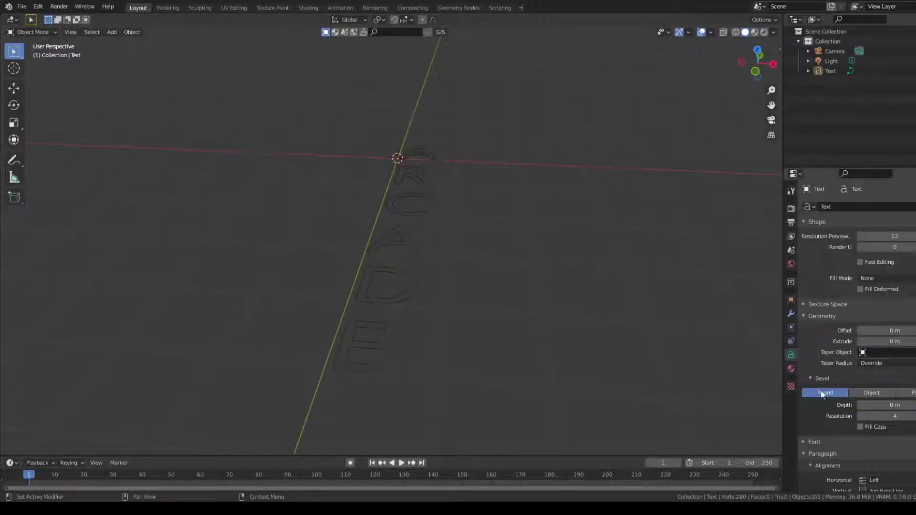
click(915, 405)
click(915, 405)
click(915, 405)
middle_drag(409, 271, 427, 276)
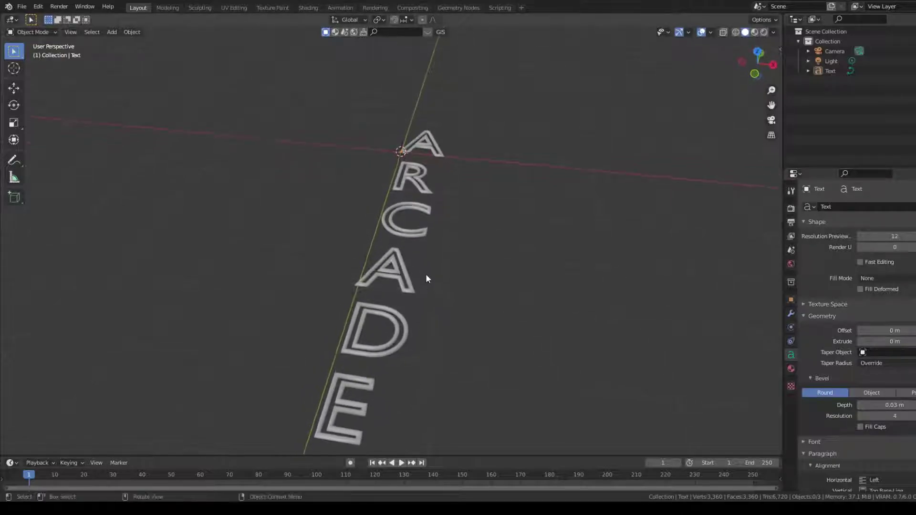
click(859, 407)
middle_drag(454, 270, 448, 292)
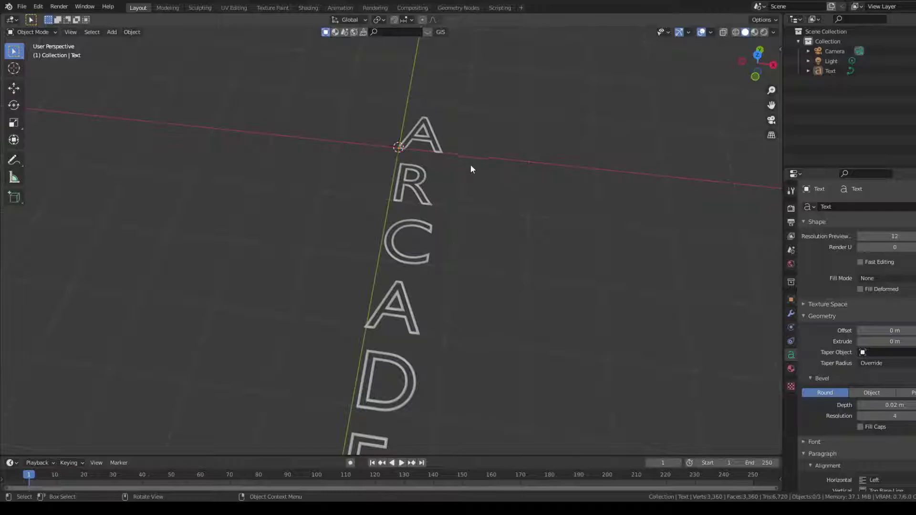
- Give the ARCADE text a new material and change its surface shader to Emission
scroll(477, 176, down, 3)
middle_drag(477, 176, 530, 279)
middle_drag(455, 205, 477, 236)
scroll(504, 197, up, 2)
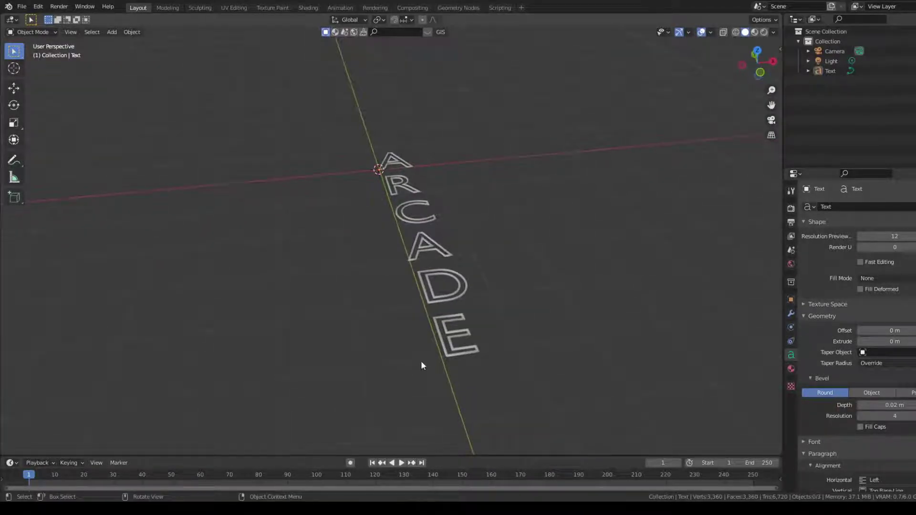
click(441, 341)
click(791, 369)
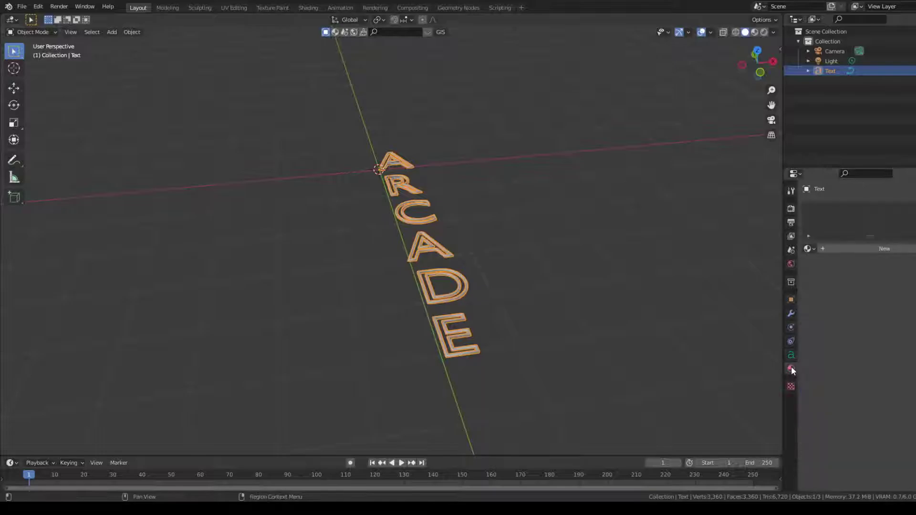
click(835, 247)
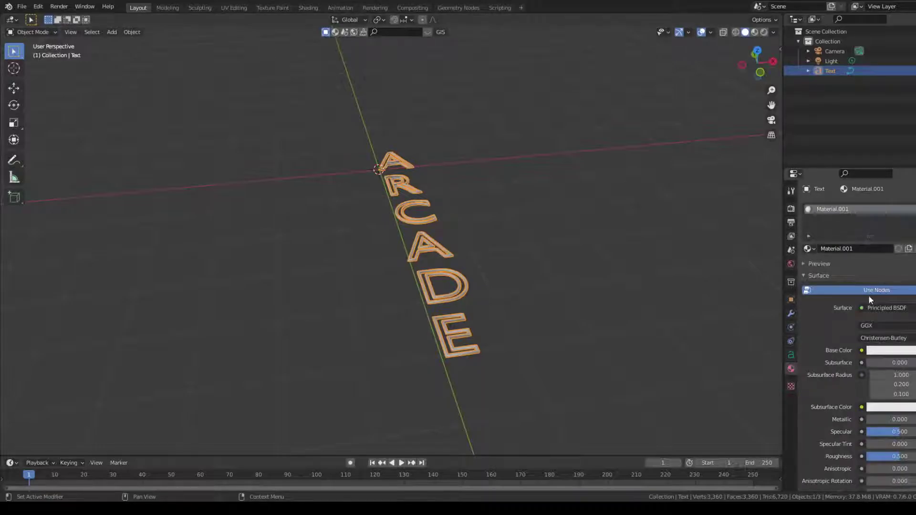
click(885, 309)
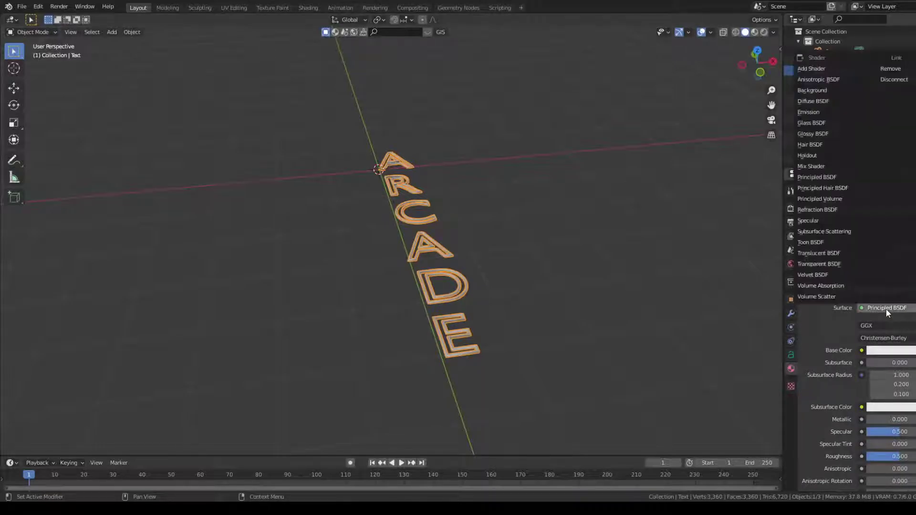
click(814, 113)
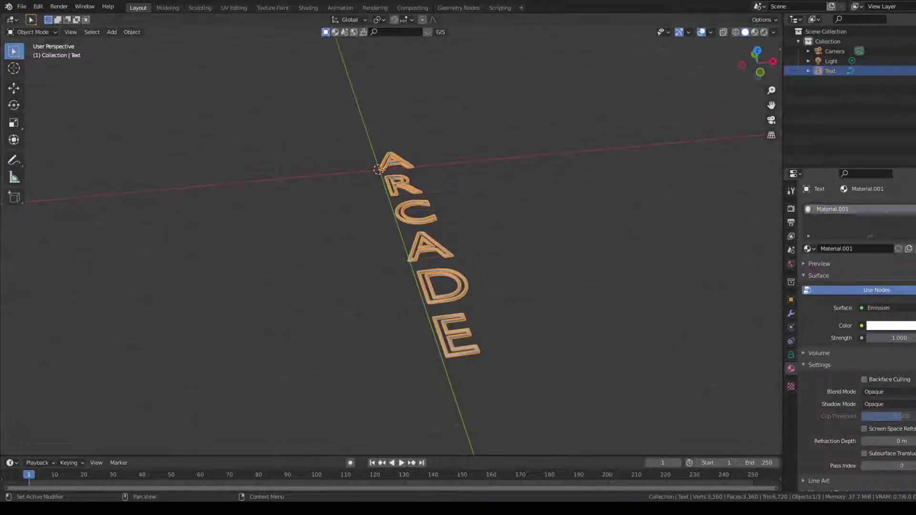
- Set the text material's emission strength to 4 and show the viewport in material preview shading
drag(896, 338, 899, 338)
click(897, 338)
text(4.2)
key(Return)
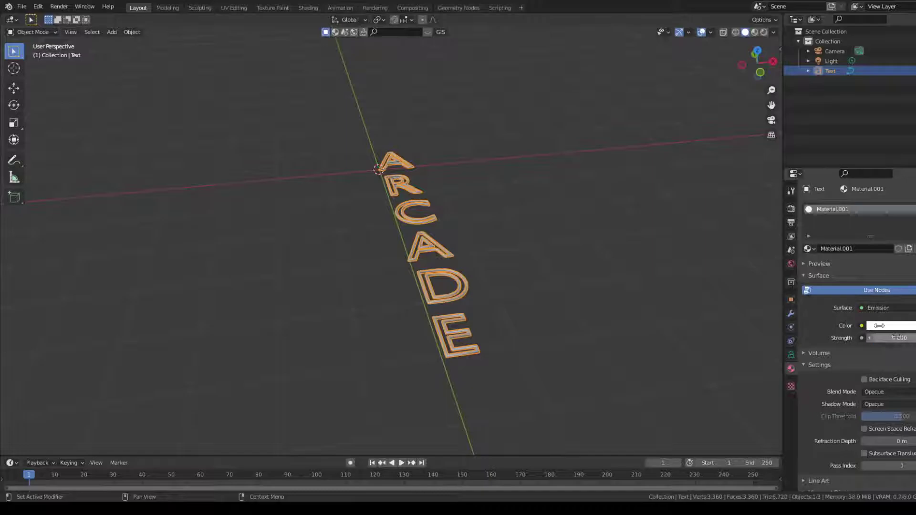
click(755, 32)
click(614, 165)
middle_drag(591, 133, 577, 179)
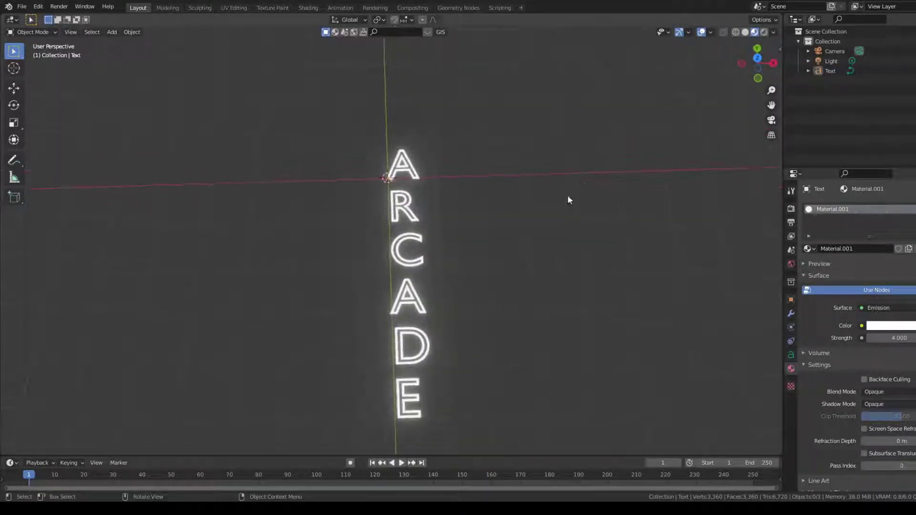
middle_drag(460, 285, 503, 232)
scroll(494, 222, down, 4)
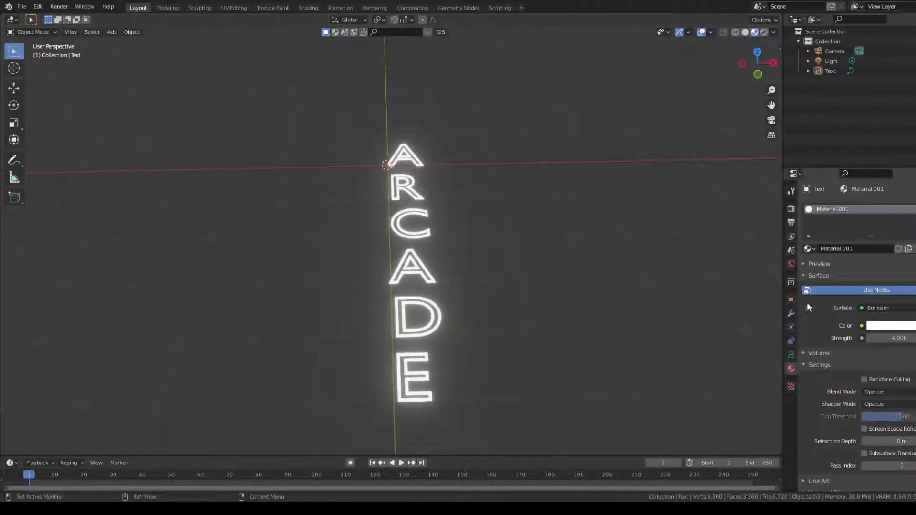
- Change the emission color of the ARCADE lettering from white to a light pink
click(899, 329)
drag(882, 228, 894, 226)
middle_drag(502, 209, 532, 236)
scroll(550, 236, down, 4)
scroll(534, 241, up, 4)
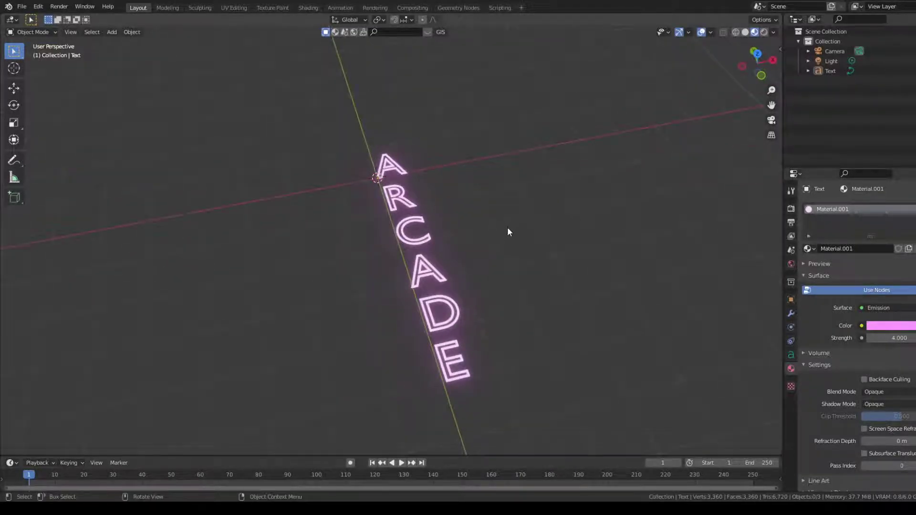
middle_drag(524, 178, 496, 157)
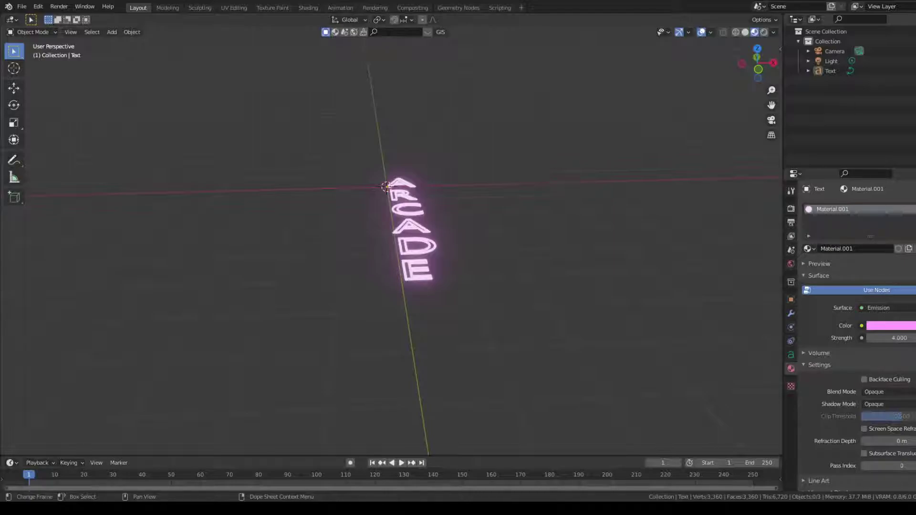
- Duplicate the ARCADE text in place and rename the copy Backing
middle_drag(449, 210, 468, 237)
scroll(461, 286, up, 3)
click(460, 290)
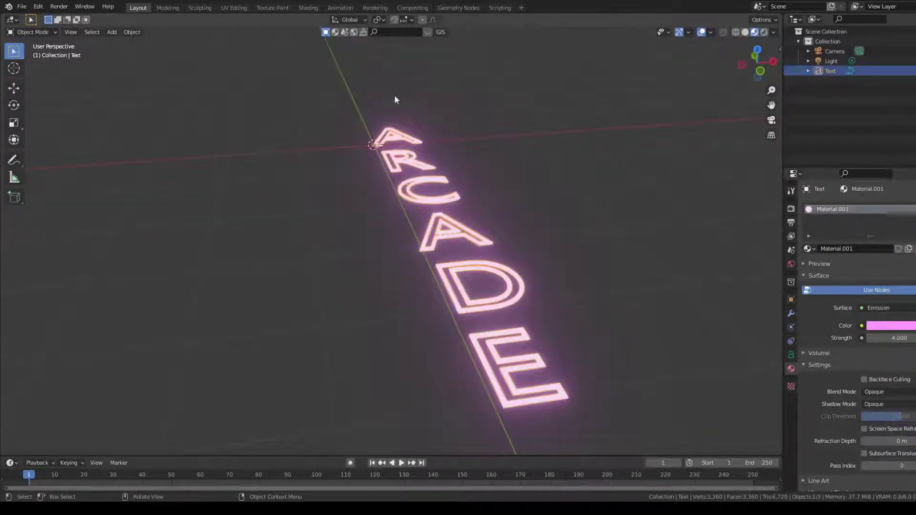
key(shift+d)
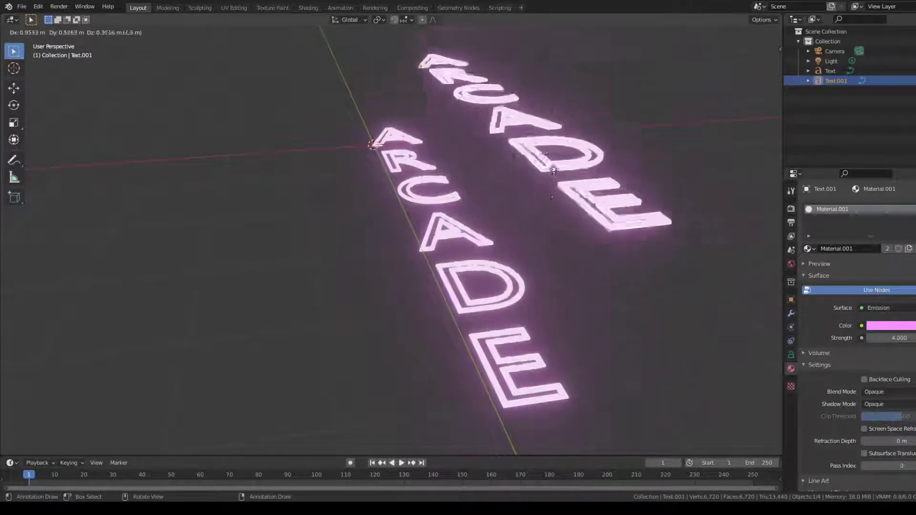
right_click(533, 238)
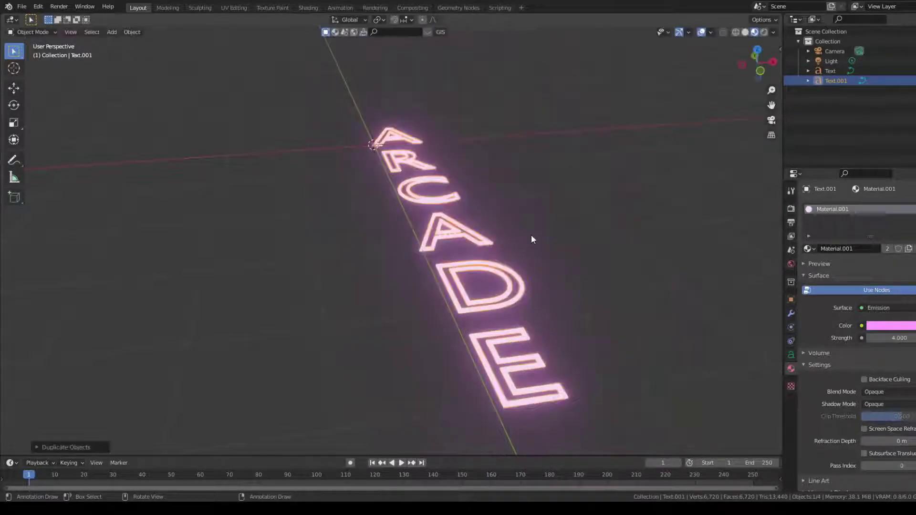
double_click(839, 81)
text(Backing)
key(Return)
- Remove the tube bevel from the Backing text by setting its bevel depth to 0 m
click(791, 354)
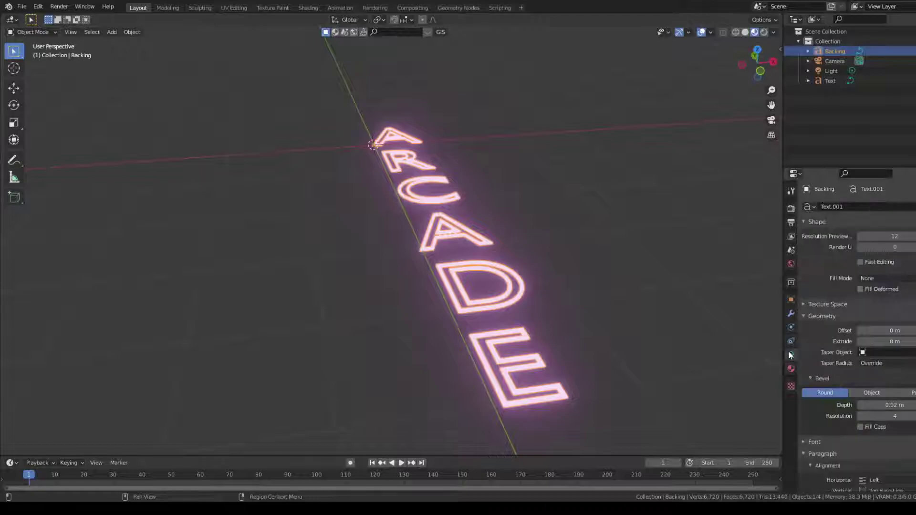
click(899, 405)
text(0)
key(Return)
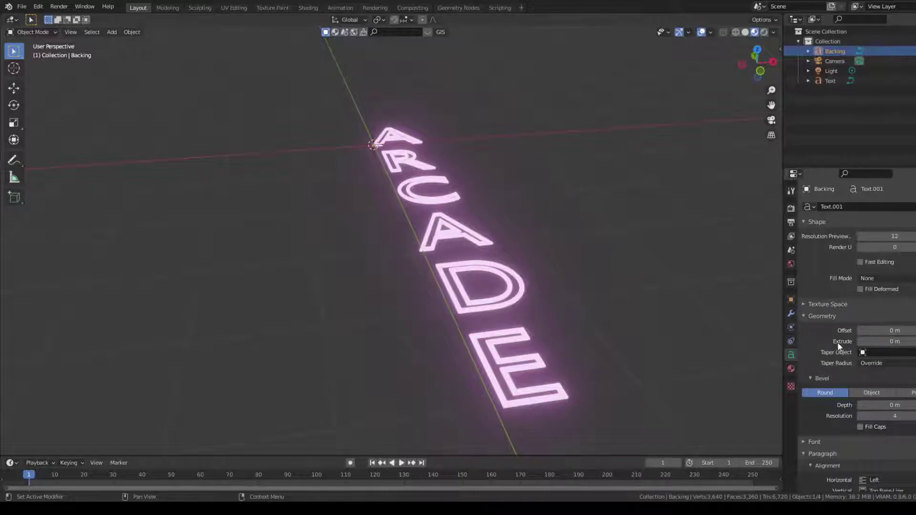
- Widen the Backing letter outlines beyond the neon tubes with a geometry offset of 0.04 m
click(915, 331)
click(915, 331)
click(915, 330)
click(915, 331)
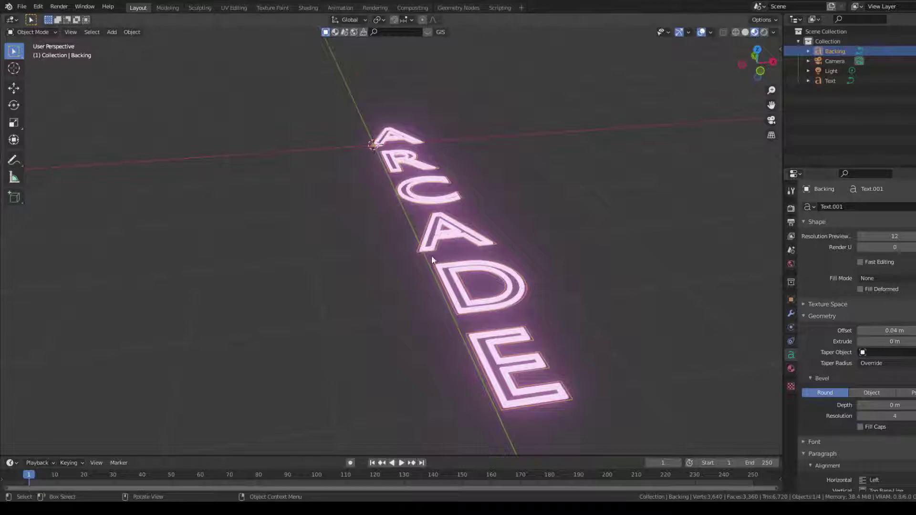
middle_drag(469, 217, 434, 266)
scroll(433, 267, up, 2)
scroll(433, 266, up, 2)
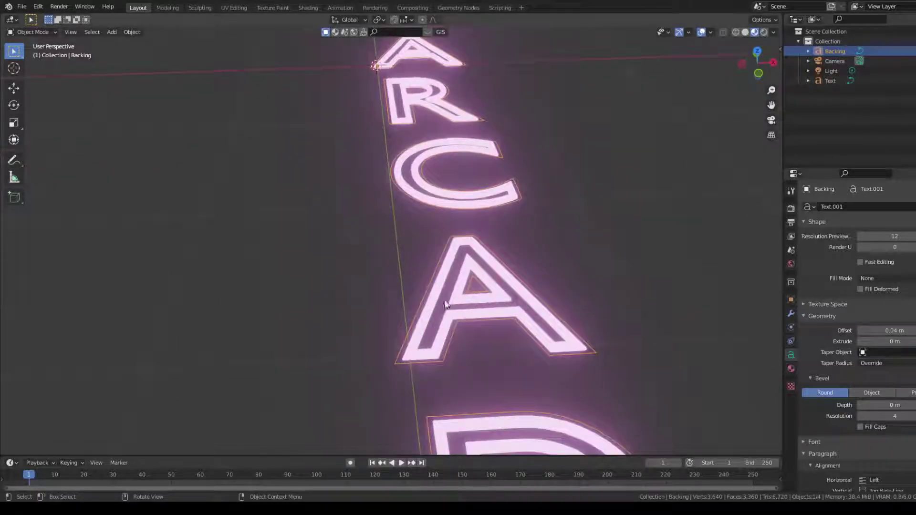
- Fill the Backing letters by setting their Fill Mode to Back
click(892, 277)
click(883, 300)
middle_drag(574, 275, 557, 263)
- Replace the Backing text's pink emission material with a new material named Metal
click(792, 370)
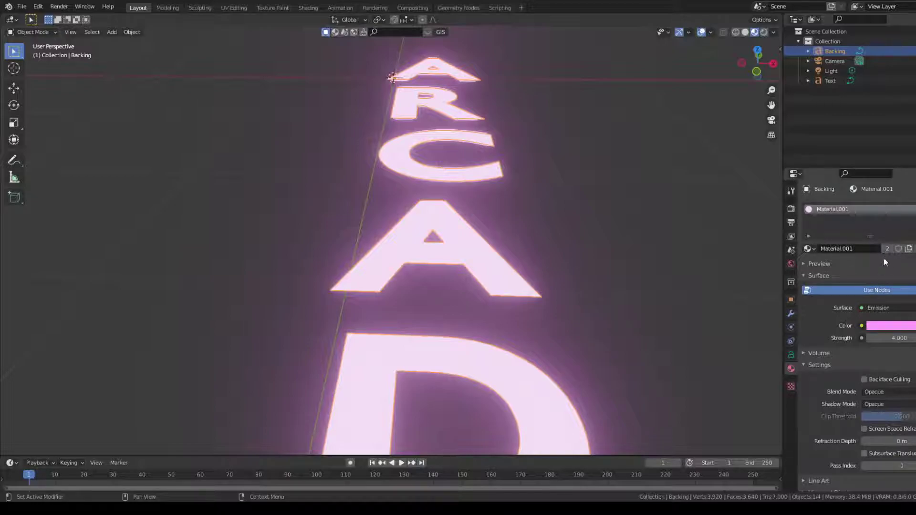
click(915, 209)
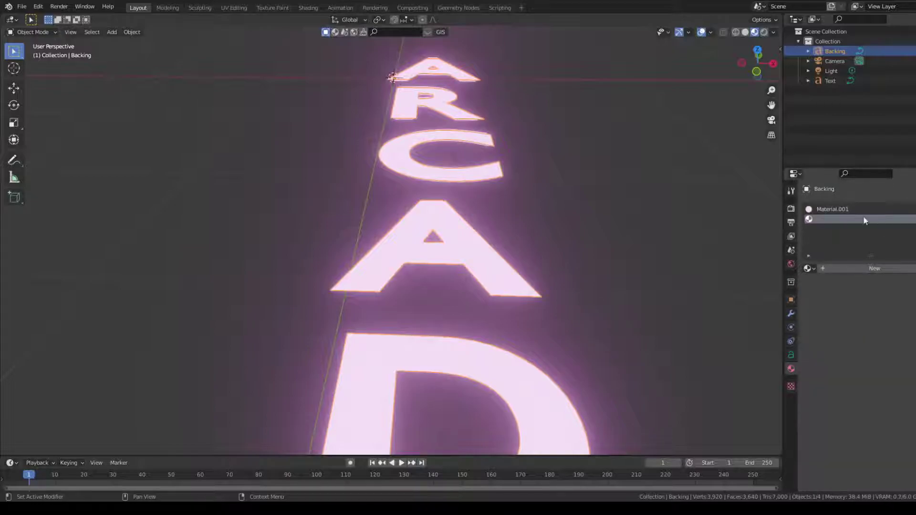
click(830, 210)
click(915, 219)
click(810, 249)
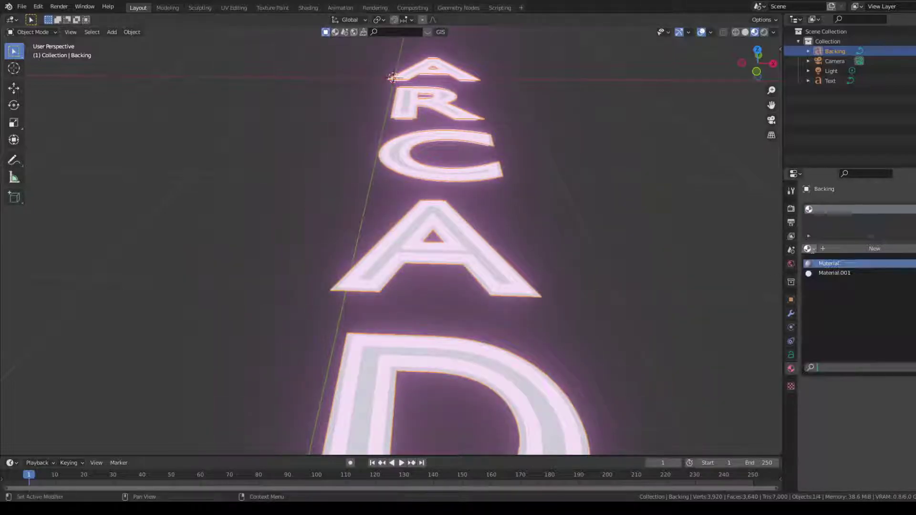
click(845, 248)
click(832, 207)
text(Metal)
key(Return)
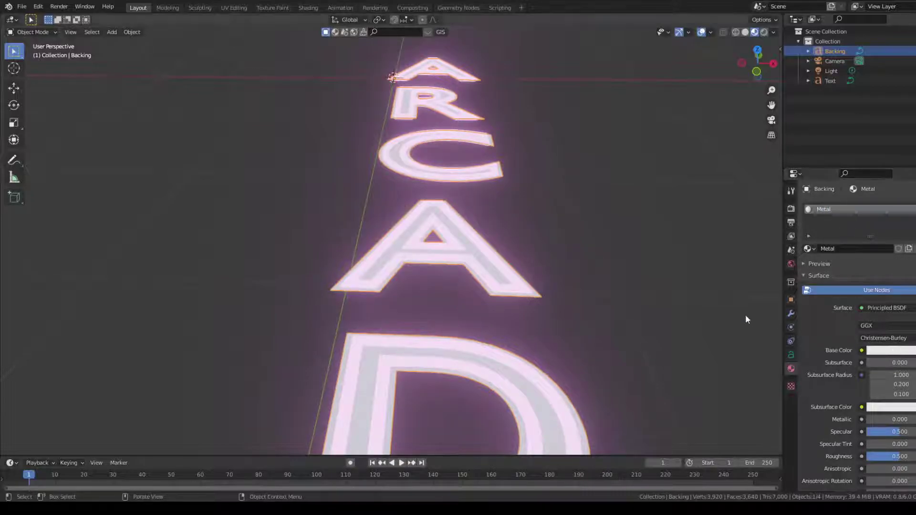
- Set the Metal material's Metallic to 1 and raise its Specular to about 0.8
scroll(752, 317, down, 2)
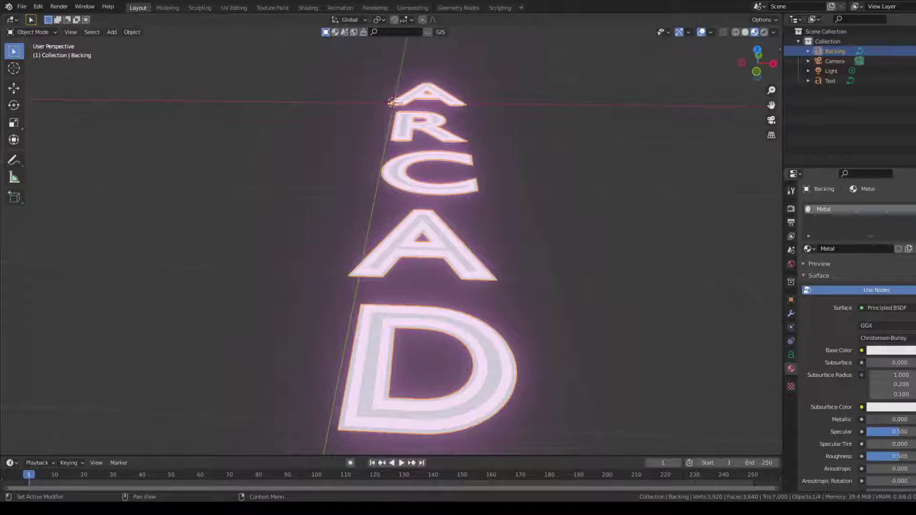
drag(884, 420, 915, 420)
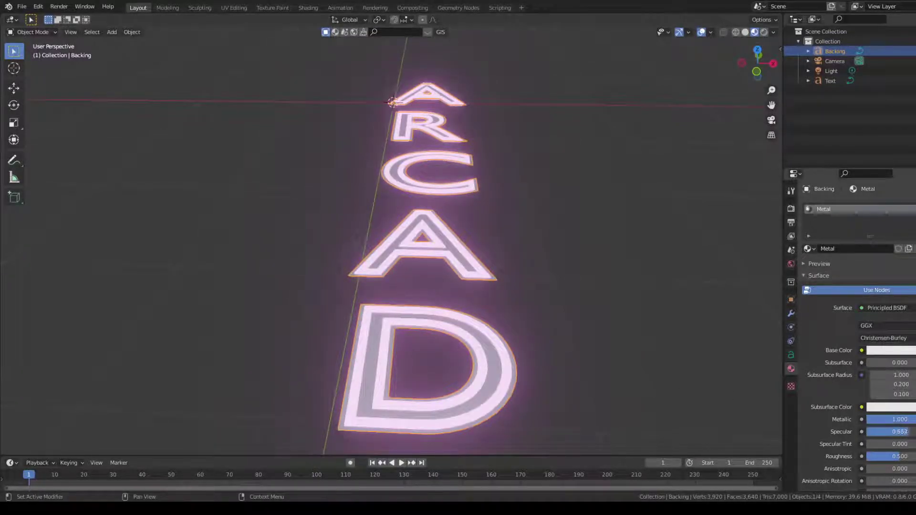
drag(908, 432, 914, 432)
- Examine how the metal backing looks behind the pink tubes and check the Eevee render effects
middle_drag(477, 253, 491, 254)
middle_drag(559, 230, 529, 245)
click(572, 188)
scroll(529, 246, up, 2)
click(440, 324)
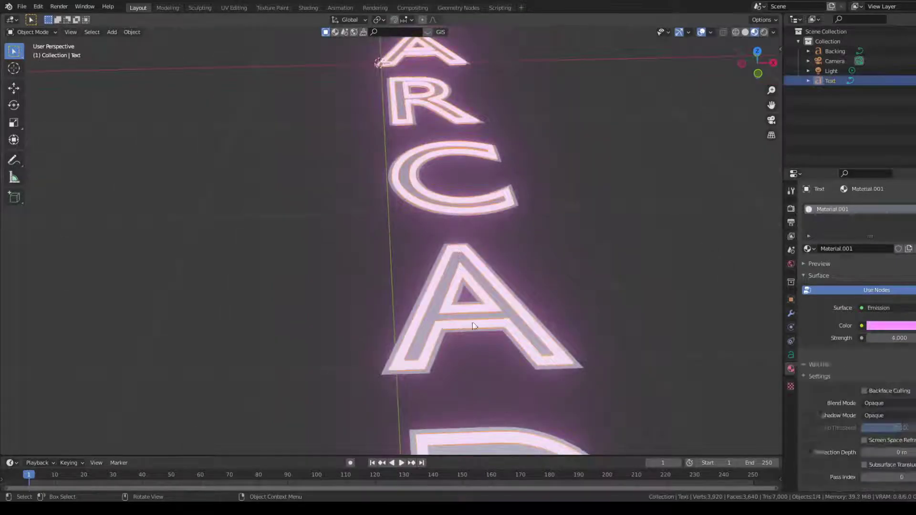
middle_drag(454, 324, 502, 296)
click(438, 367)
middle_drag(447, 367, 498, 313)
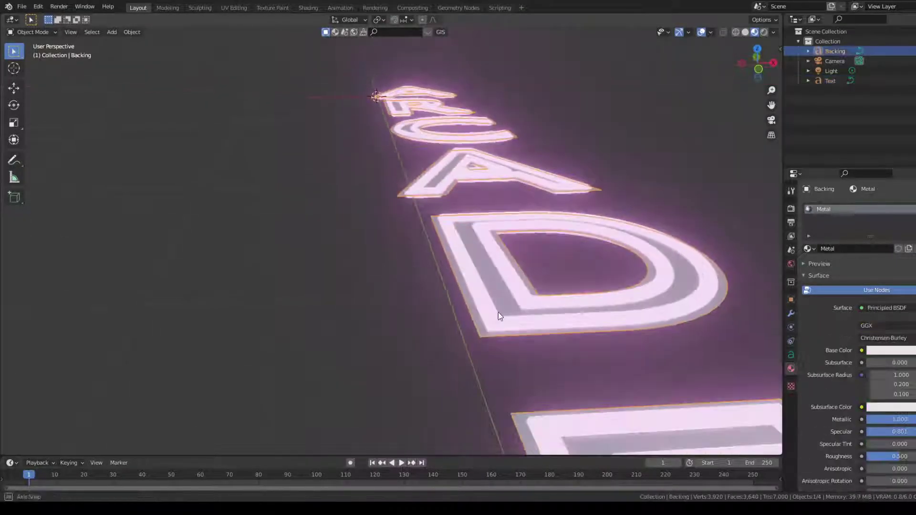
click(791, 210)
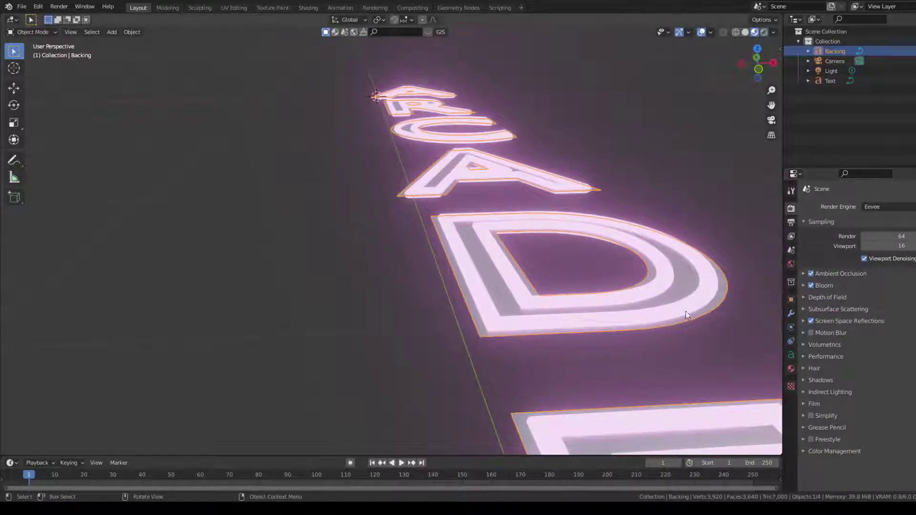
click(792, 370)
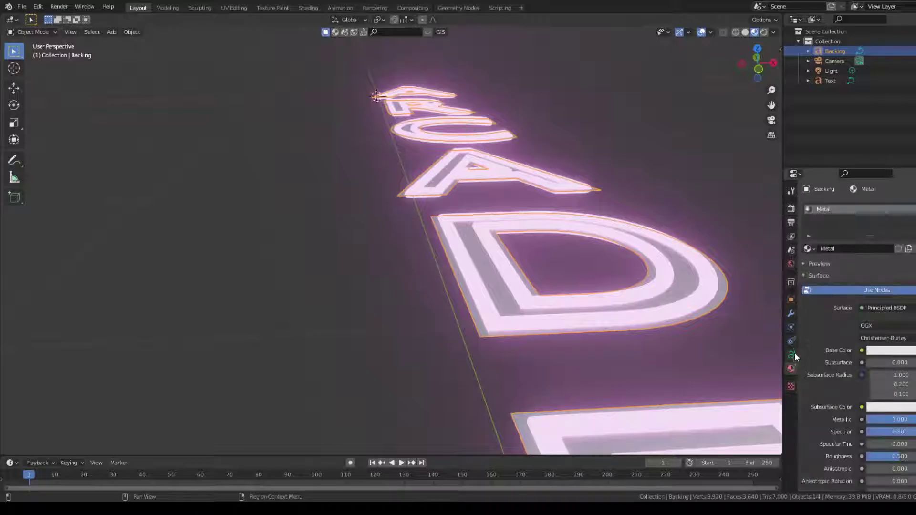
scroll(573, 275, down, 3)
click(621, 160)
middle_drag(622, 161, 589, 146)
- Extrude the Backing text 0.08 m through its Geometry settings
click(792, 355)
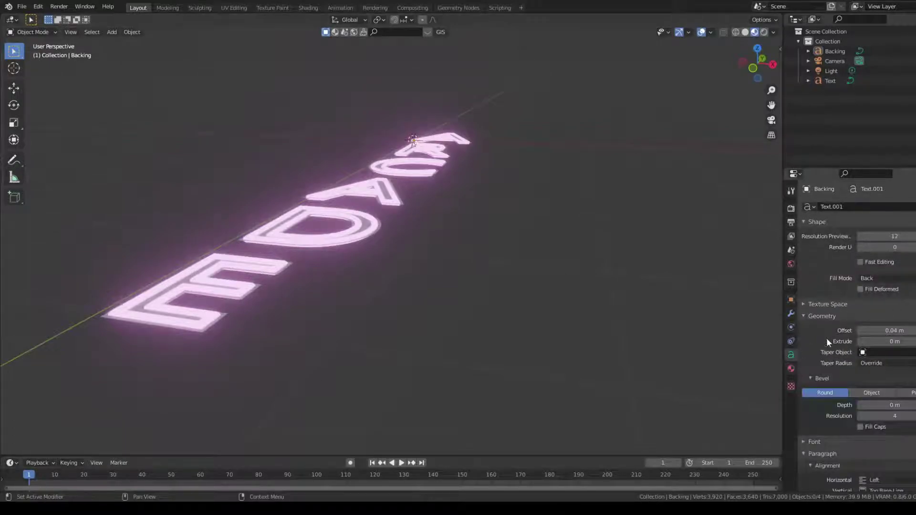
middle_drag(637, 304, 469, 233)
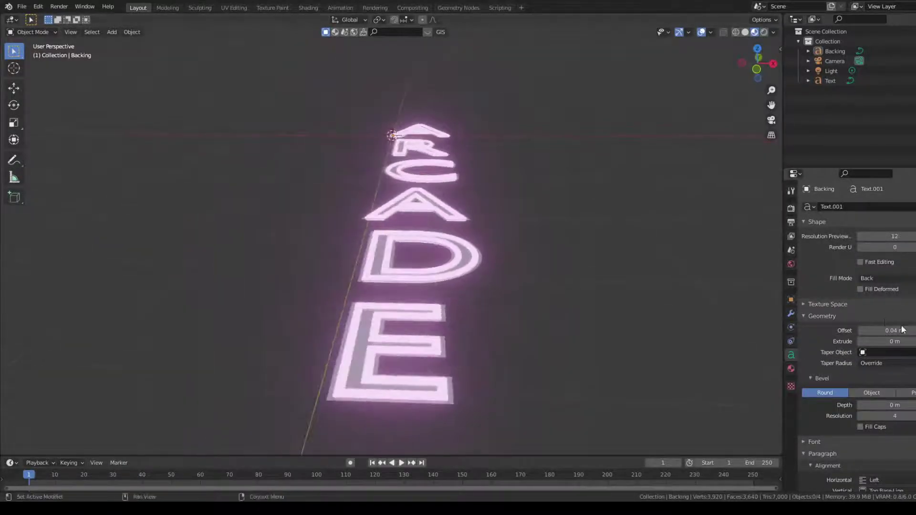
drag(895, 342, 914, 342)
middle_drag(611, 302, 639, 155)
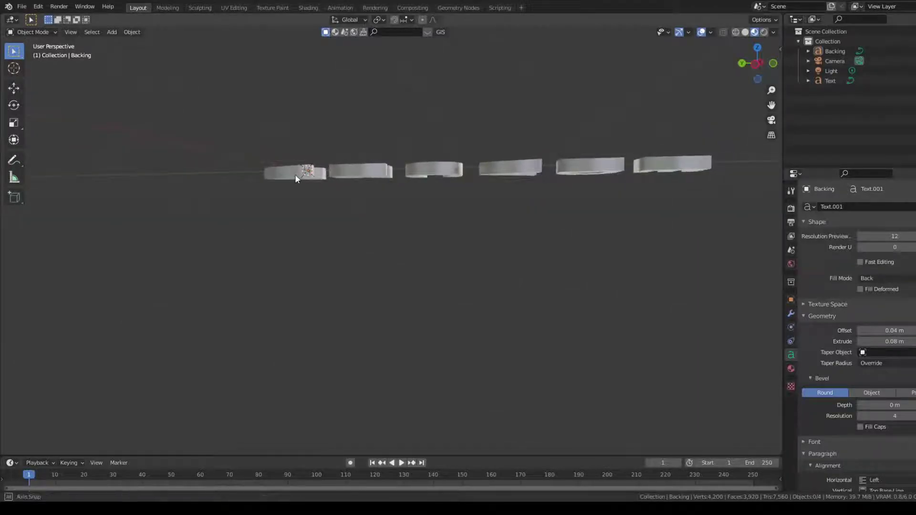
- Inspect the extruded Backing letters from the side, straight above and underneath, including their rear faces up close
middle_drag(295, 176, 306, 178)
middle_drag(603, 98, 553, 187)
scroll(402, 267, up, 6)
middle_drag(402, 267, 448, 239)
middle_drag(385, 205, 502, 170)
scroll(501, 171, down, 4)
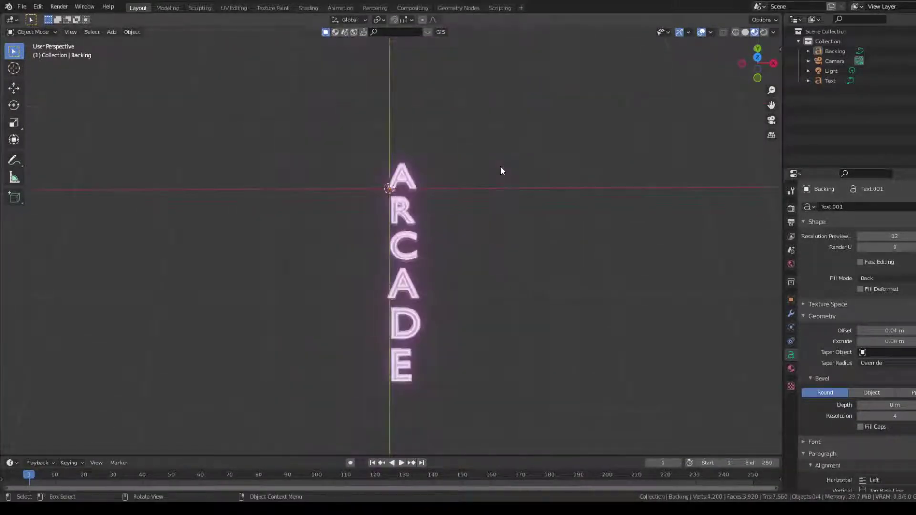
click(759, 58)
drag(771, 105, 768, 59)
scroll(367, 179, up, 5)
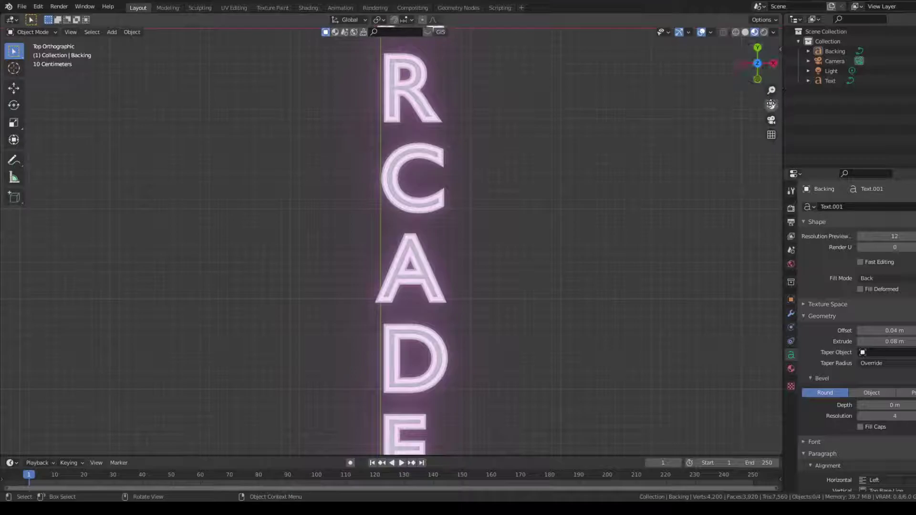
drag(771, 105, 772, 231)
middle_drag(450, 238, 650, 139)
drag(770, 104, 760, 138)
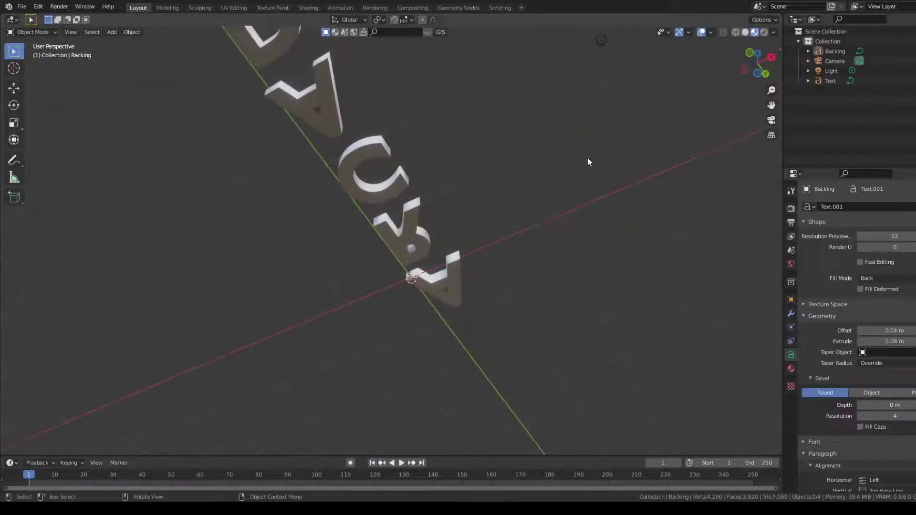
middle_drag(585, 157, 558, 141)
scroll(557, 141, down, 3)
scroll(408, 216, up, 11)
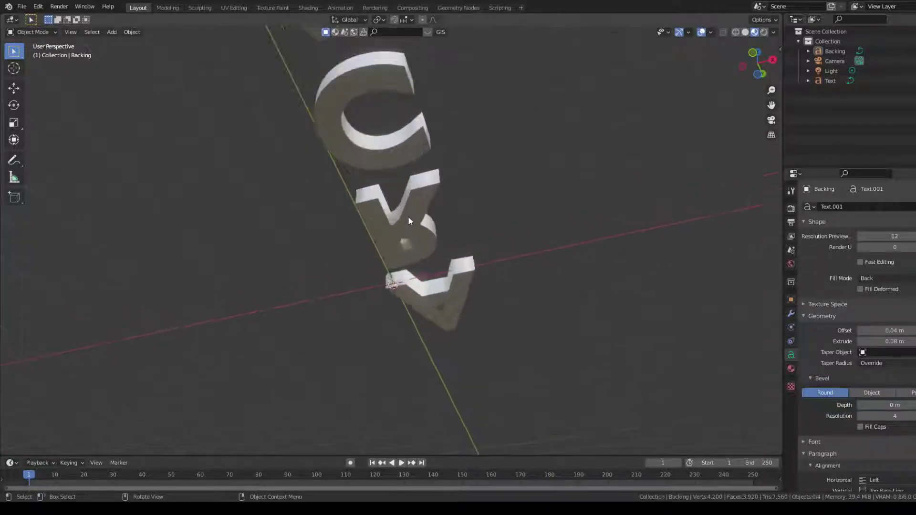
middle_drag(598, 149, 573, 125)
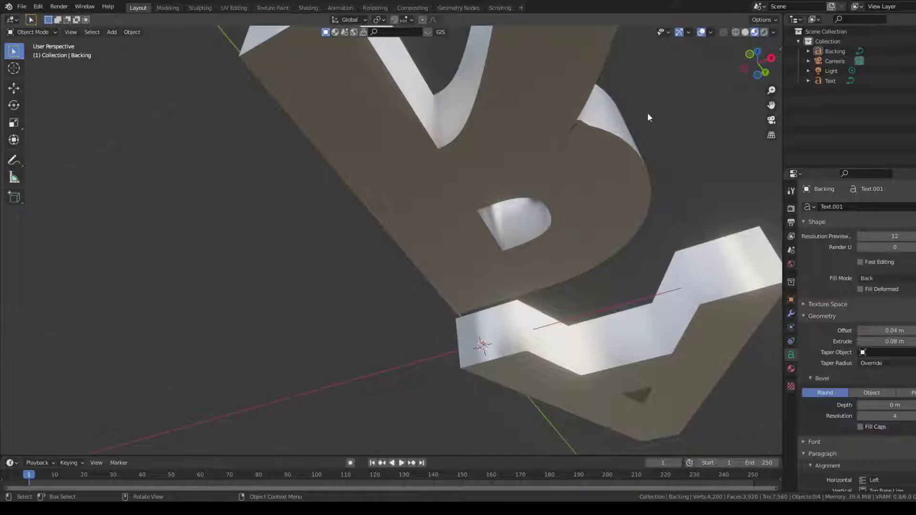
- Examine the extruded letters from underneath and up close around the R, checking how the pink tubes meet the backing
scroll(669, 119, down, 4)
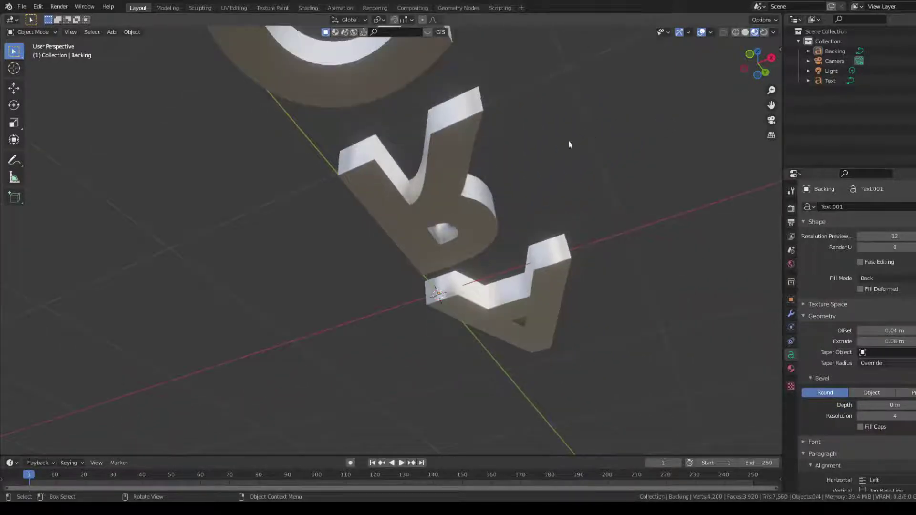
middle_drag(444, 189, 383, 306)
scroll(396, 282, up, 4)
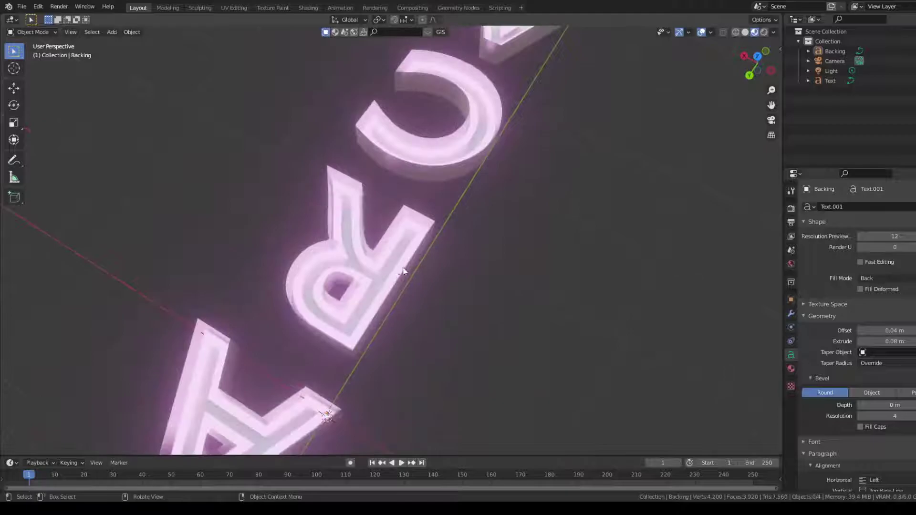
middle_drag(580, 209, 379, 219)
scroll(369, 234, up, 6)
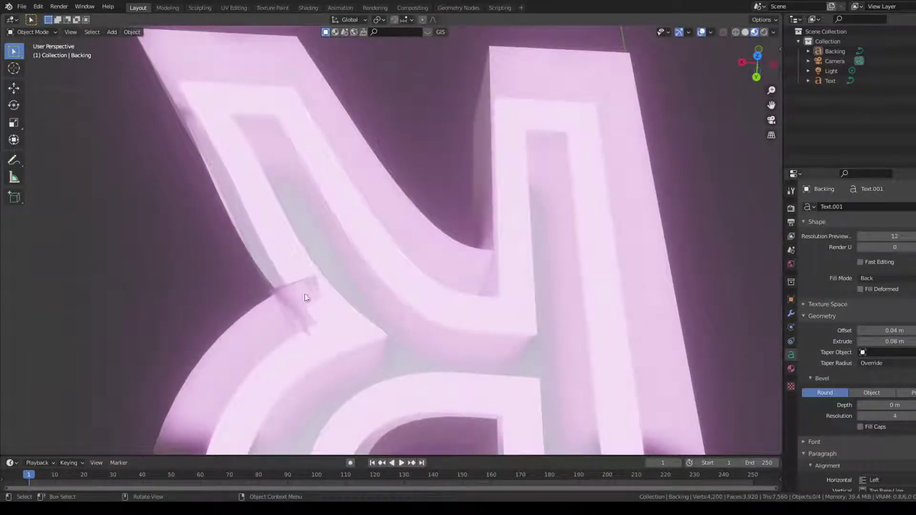
scroll(399, 203, down, 8)
middle_drag(505, 163, 357, 257)
middle_drag(560, 104, 576, 234)
- Add a mesh plane at the origin and rename it Backing Frame
click(111, 32)
mouse_move(123, 42)
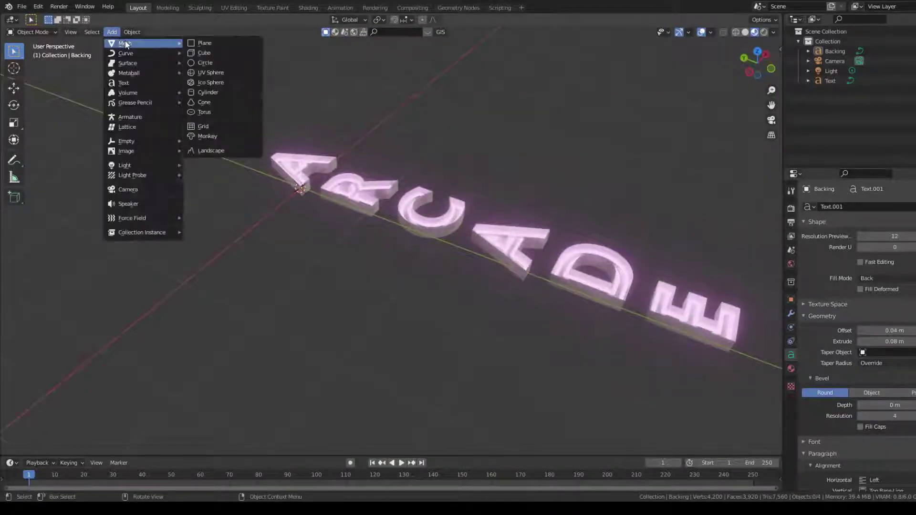
click(201, 42)
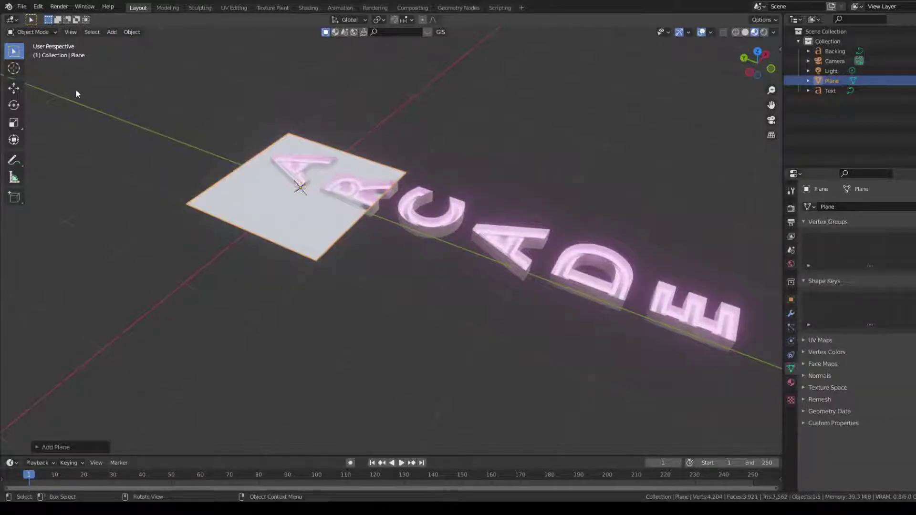
click(14, 88)
double_click(833, 82)
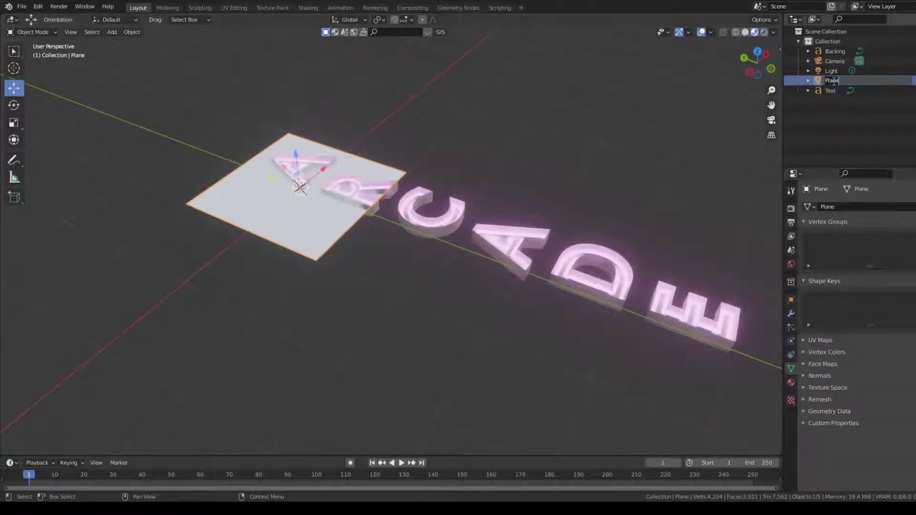
text(Backing Fram)
key(Return)
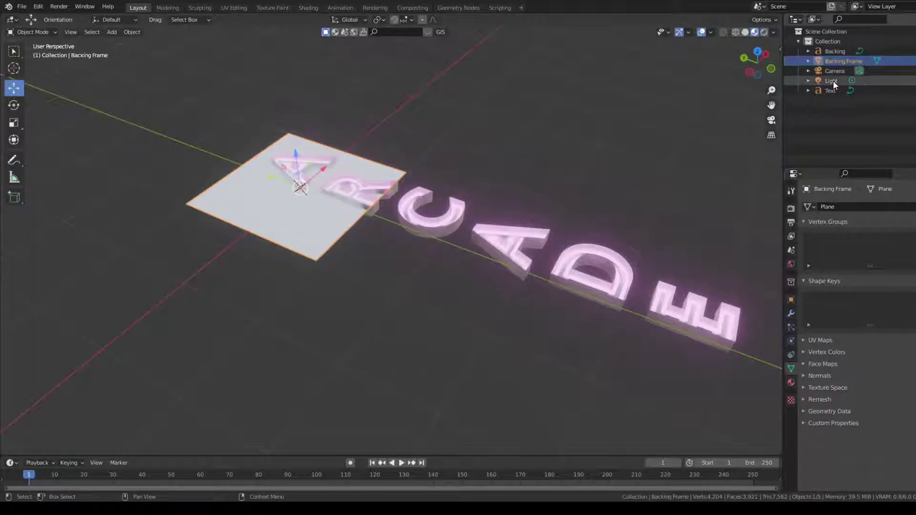
- Scale and move the plane's mesh in top view into a narrow vertical strip enclosing all the ARCADE letters with a small margin
click(759, 53)
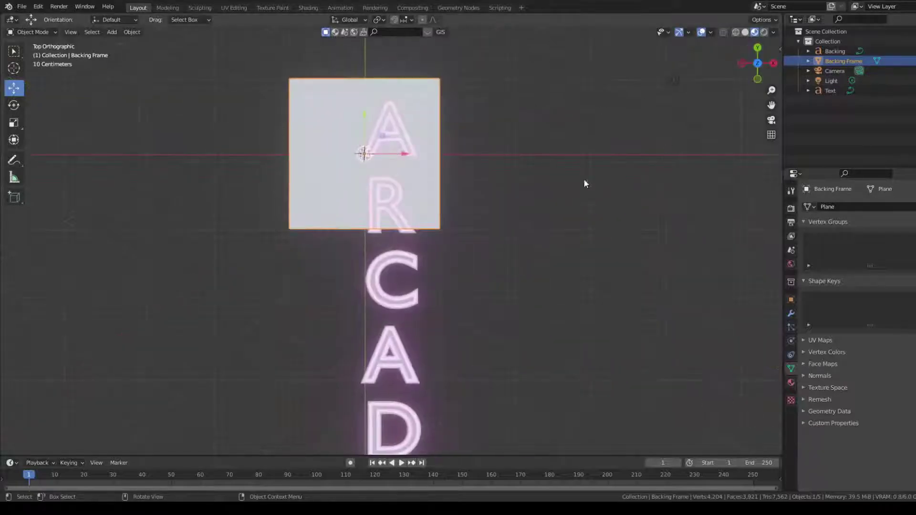
drag(772, 105, 778, 82)
key(Tab)
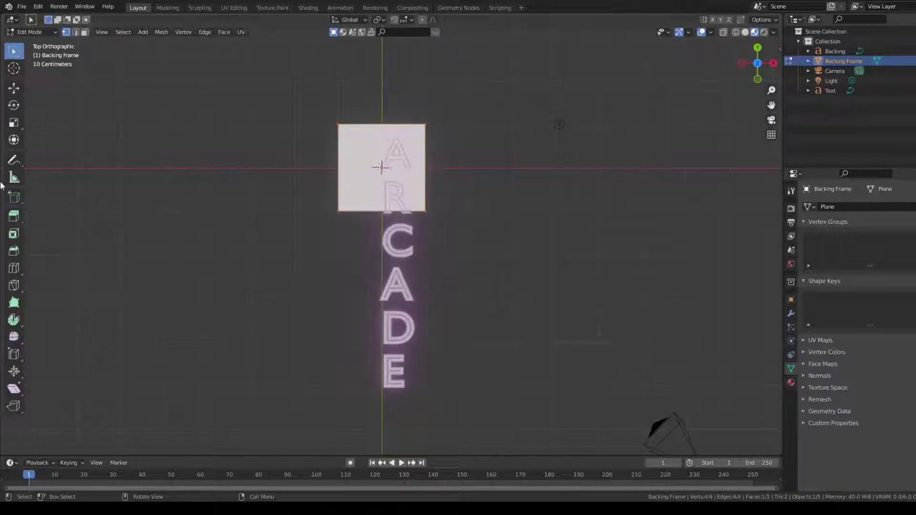
click(13, 124)
mouse_move(416, 171)
mouse_down()
mouse_move(400, 167)
mouse_move(438, 170)
mouse_move(427, 169)
mouse_up()
click(13, 88)
click(14, 123)
click(14, 89)
mouse_move(396, 129)
mouse_down()
mouse_move(395, 230)
mouse_move(407, 138)
mouse_up()
click(13, 122)
click(14, 88)
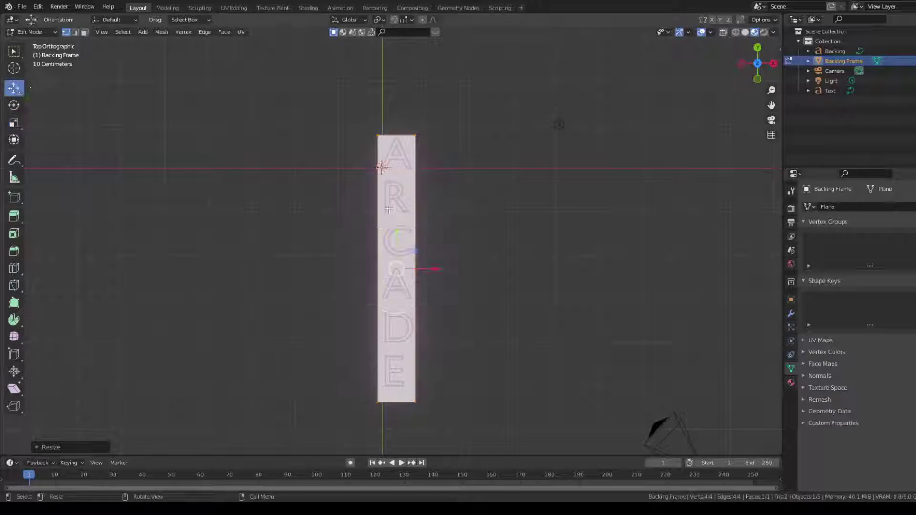
drag(401, 227, 401, 220)
- Lower the Backing Frame along Z until it sits at the rear faces of the extruded letters
middle_drag(535, 210, 512, 103)
scroll(589, 137, up, 1)
scroll(582, 105, up, 3)
mouse_move(470, 96)
mouse_down()
mouse_move(469, 109)
mouse_move(470, 97)
mouse_up()
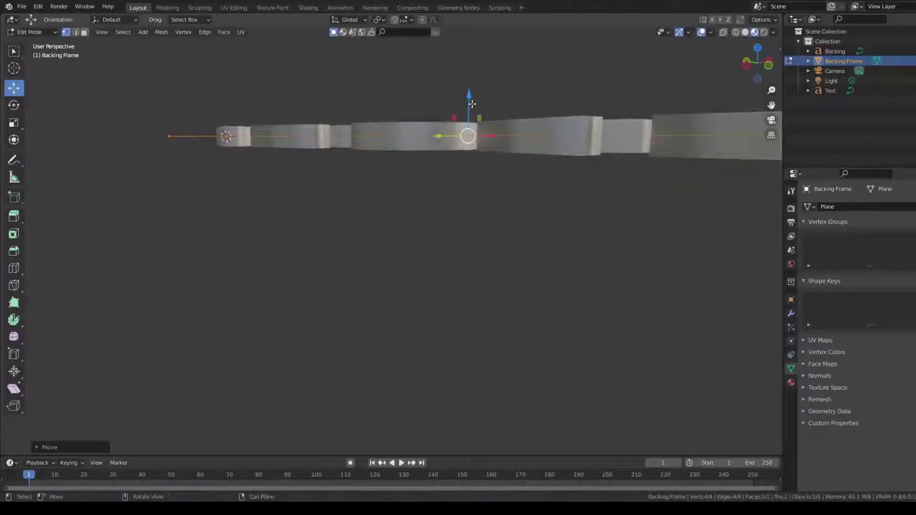
key(Tab)
middle_drag(454, 123, 332, 82)
drag(236, 118, 230, 129)
middle_drag(368, 88, 303, 122)
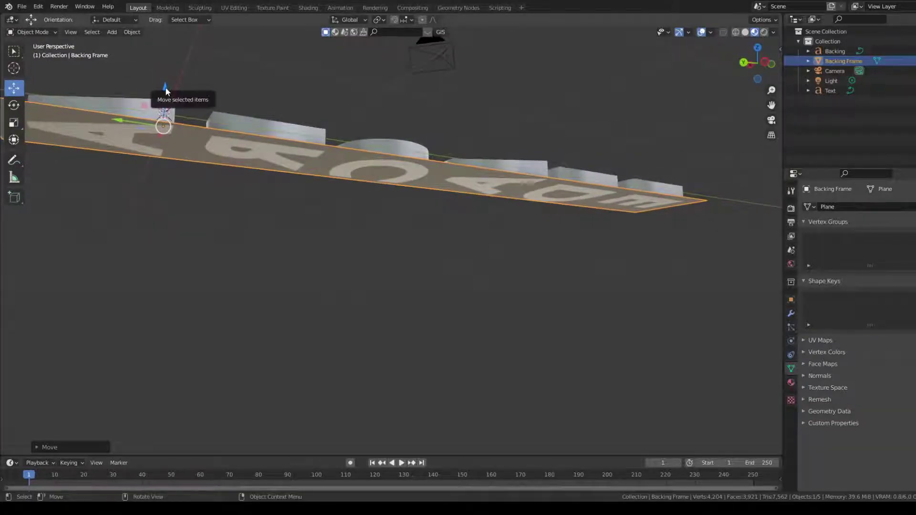
drag(165, 90, 166, 92)
- Assign the existing Metal material to the Backing Frame
middle_drag(527, 82, 372, 168)
middle_drag(461, 135, 470, 110)
scroll(486, 153, down, 4)
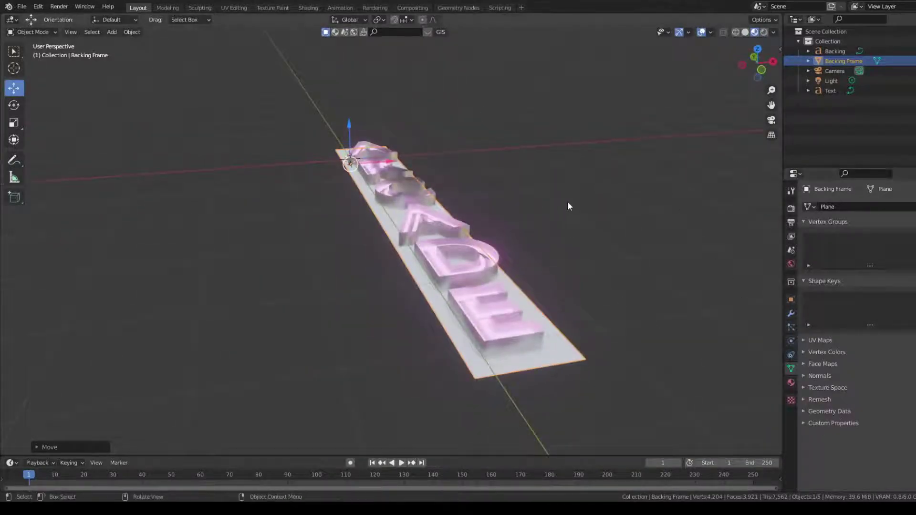
middle_drag(441, 167, 452, 203)
click(791, 383)
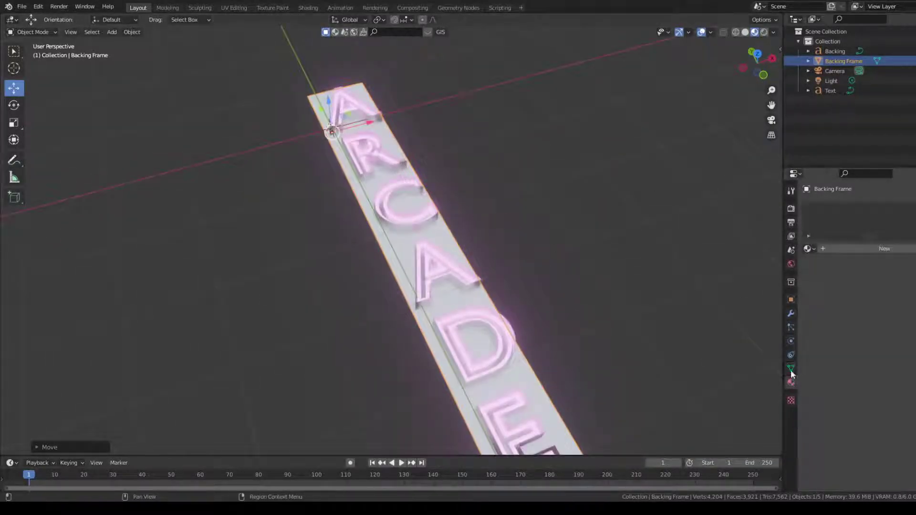
click(812, 247)
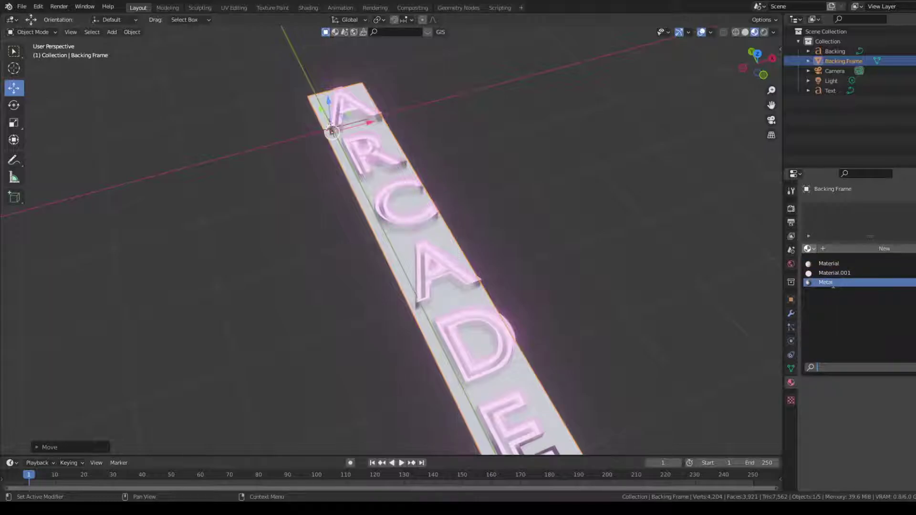
click(833, 283)
- Add a Solidify modifier to the Backing Frame with a thickness of 0.04 m
middle_drag(446, 176, 565, 172)
scroll(549, 172, up, 5)
middle_drag(470, 160, 480, 216)
scroll(480, 216, down, 6)
middle_drag(401, 196, 475, 173)
scroll(475, 173, up, 6)
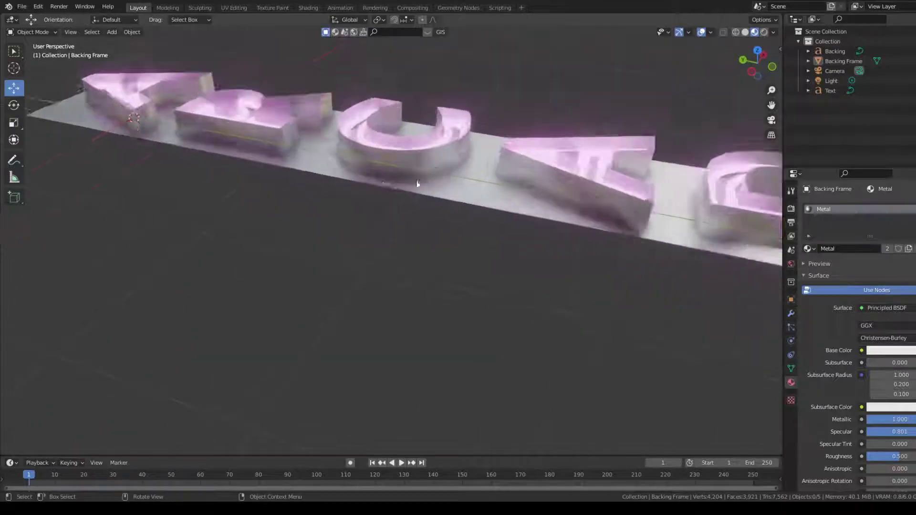
click(322, 171)
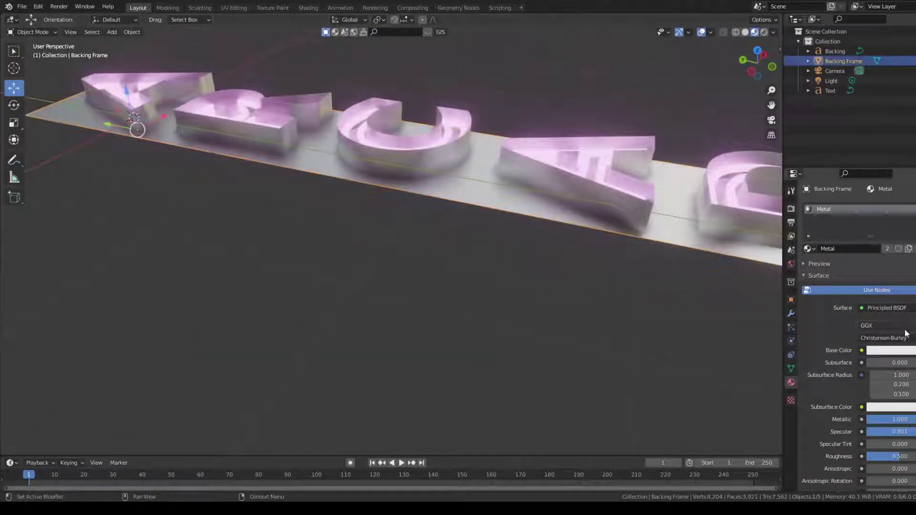
click(792, 313)
click(820, 210)
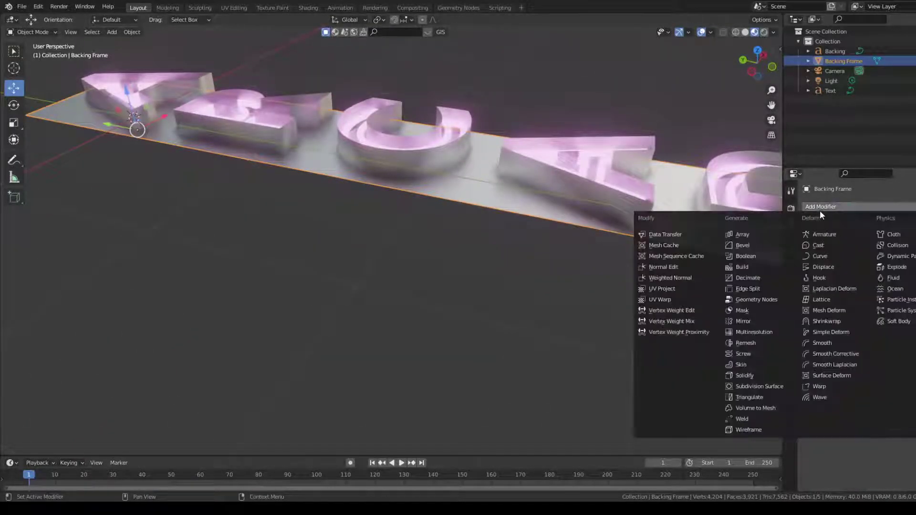
click(751, 379)
middle_drag(503, 143, 471, 119)
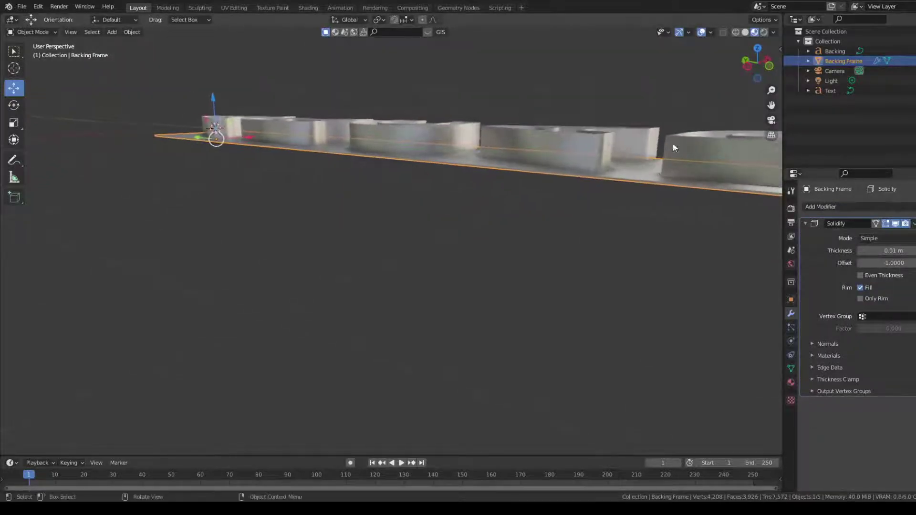
drag(894, 251, 907, 251)
- Check the thickened frame around the letters and apply its Solidify modifier
middle_drag(339, 137, 470, 192)
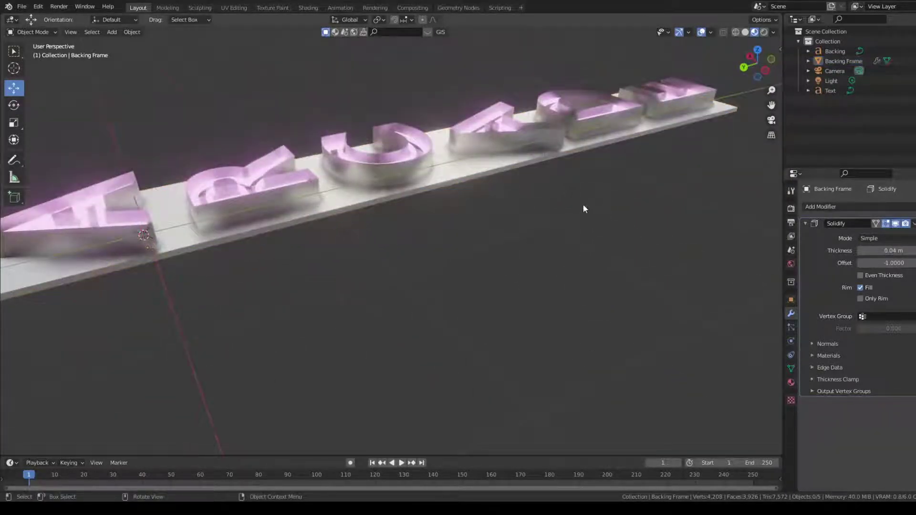
middle_drag(585, 207, 548, 164)
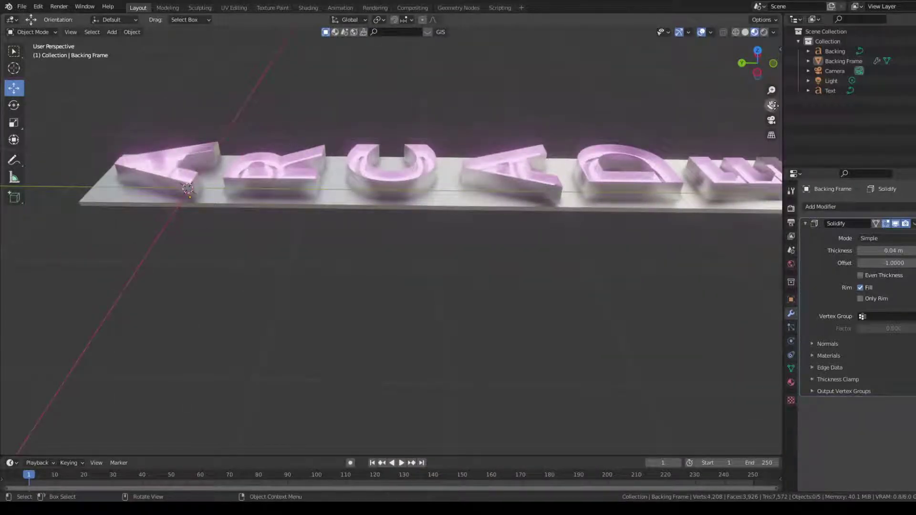
drag(774, 105, 750, 113)
scroll(506, 122, down, 3)
middle_drag(501, 122, 520, 116)
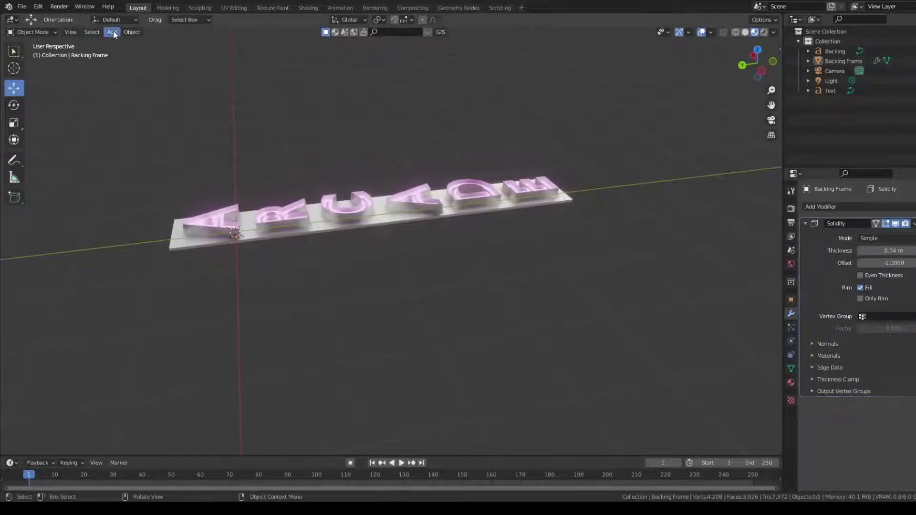
middle_drag(350, 147, 366, 154)
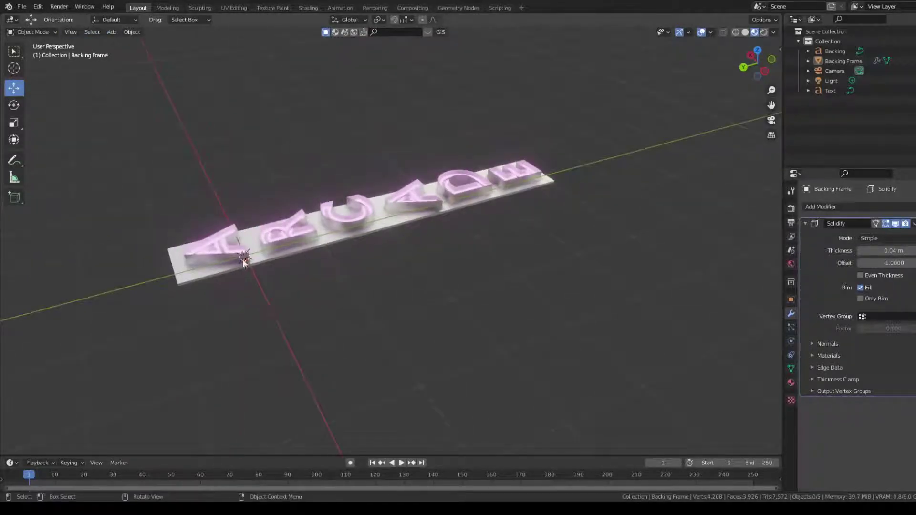
click(193, 280)
click(914, 223)
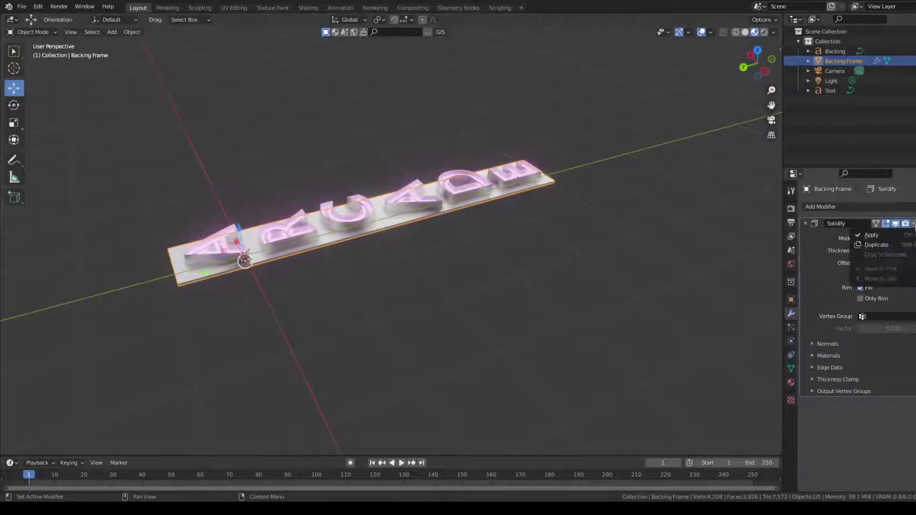
click(891, 234)
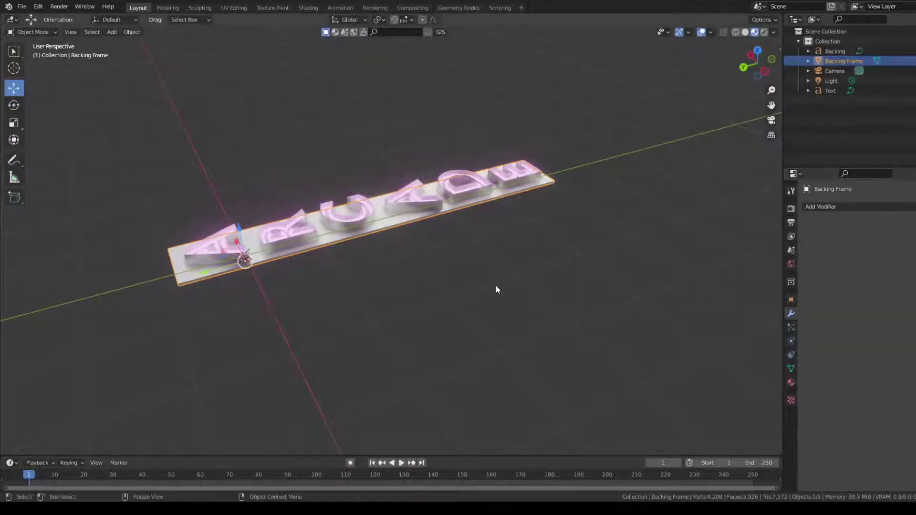
- Duplicate the frame's large face on the letter side and raise the copy straight along Z above the letters
key(Tab)
middle_drag(379, 247, 399, 231)
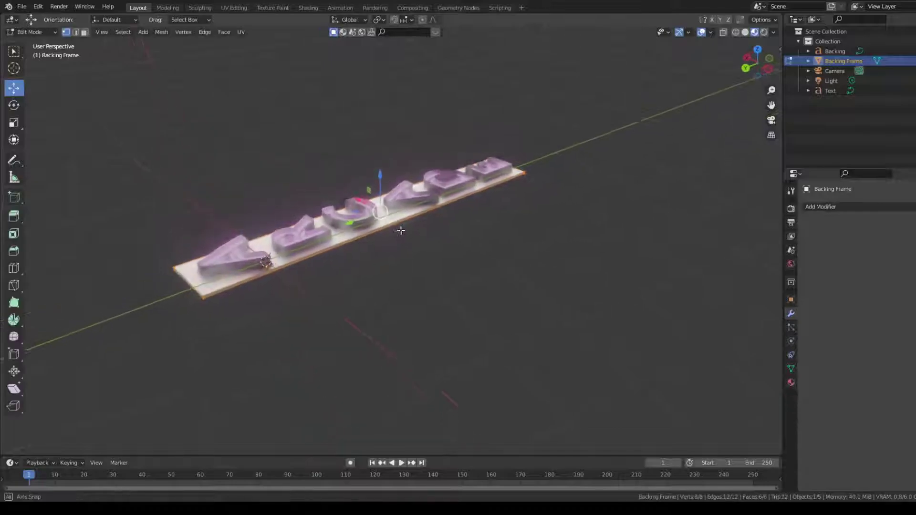
scroll(399, 231, up, 4)
click(85, 32)
scroll(297, 127, down, 5)
middle_drag(336, 148, 348, 153)
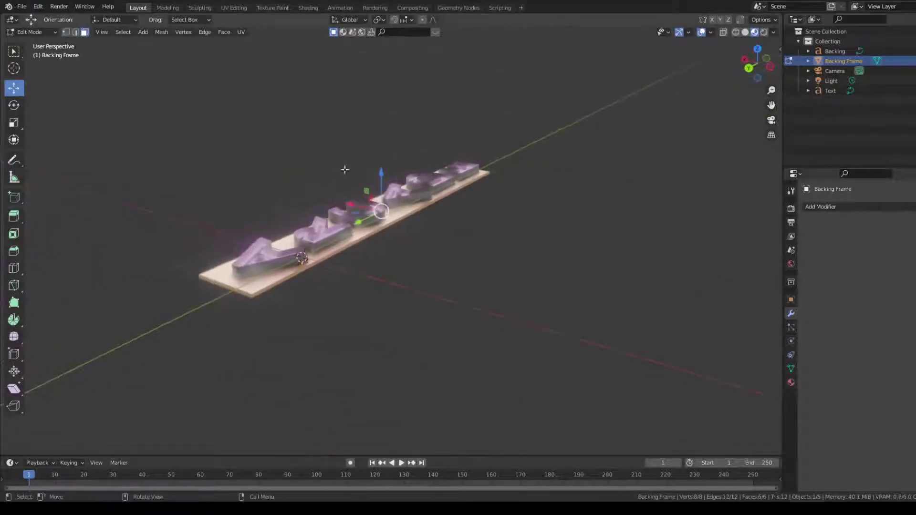
scroll(257, 286, up, 5)
middle_drag(258, 286, 295, 280)
click(299, 376)
scroll(387, 328, down, 6)
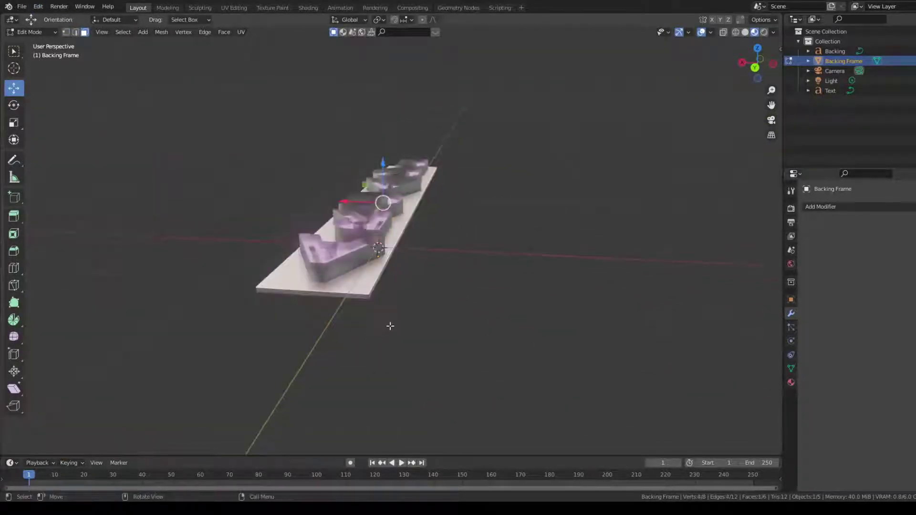
middle_drag(387, 328, 402, 319)
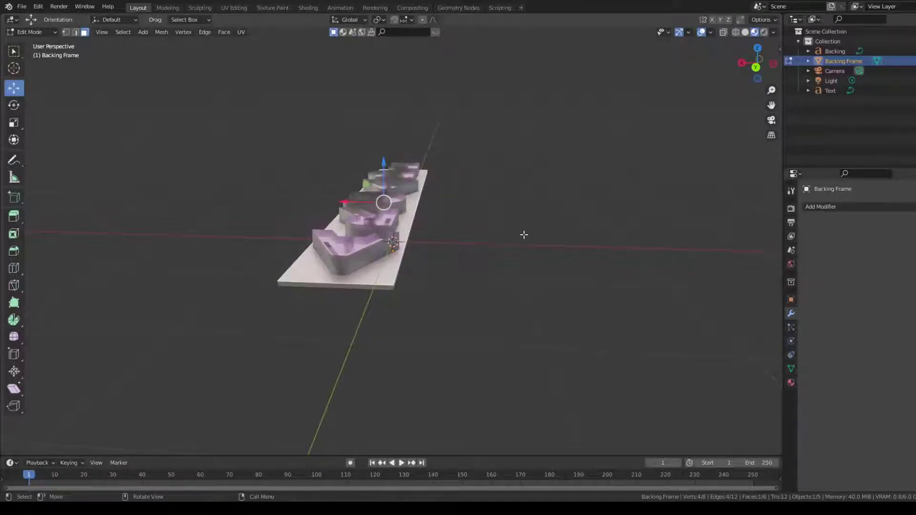
key(e)
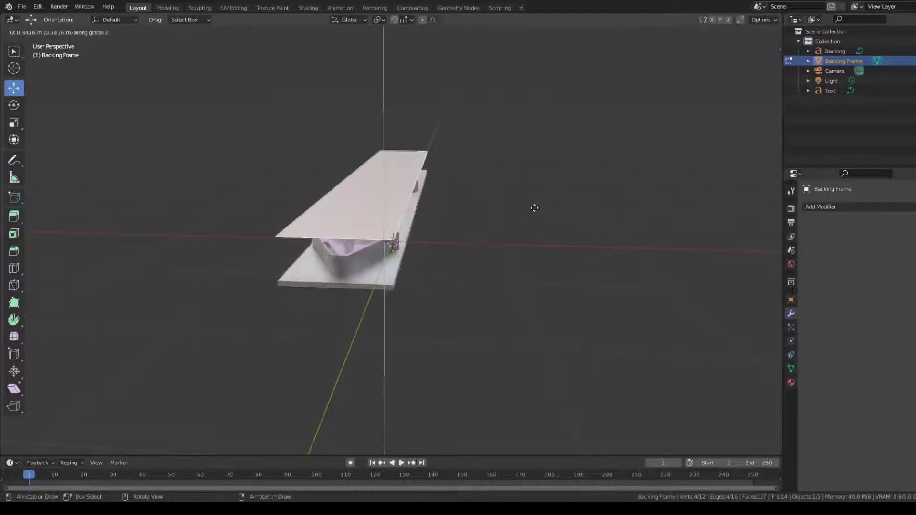
click(539, 185)
- Separate the duplicated face above the letters into its own object by selection
middle_drag(472, 181, 537, 169)
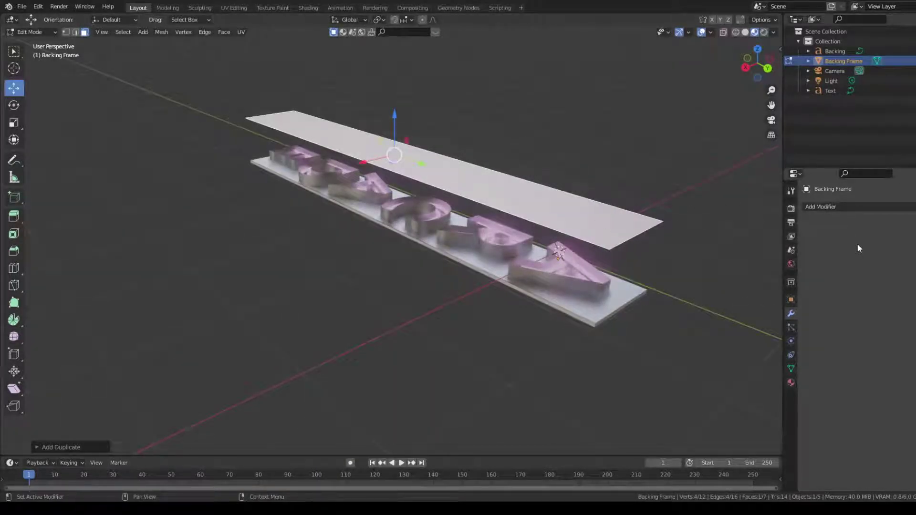
middle_drag(612, 237, 600, 232)
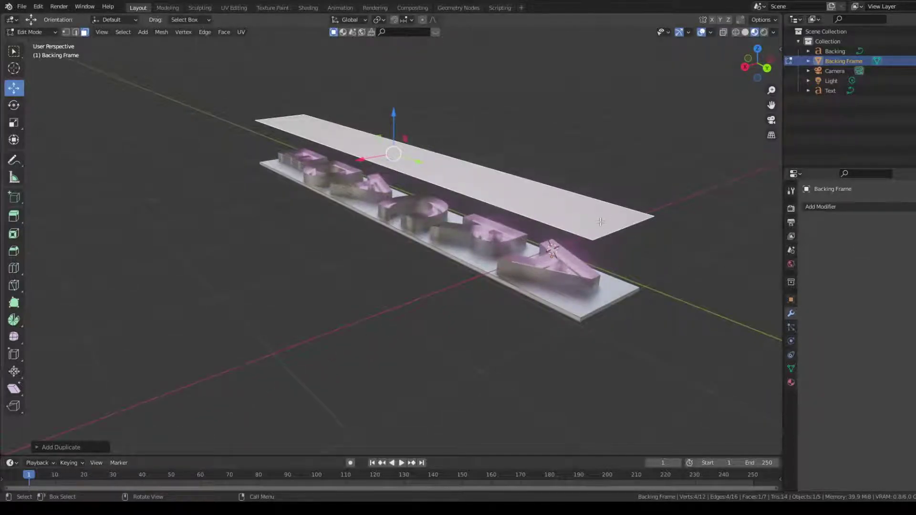
middle_drag(590, 105, 565, 97)
key(Tab)
key(Tab)
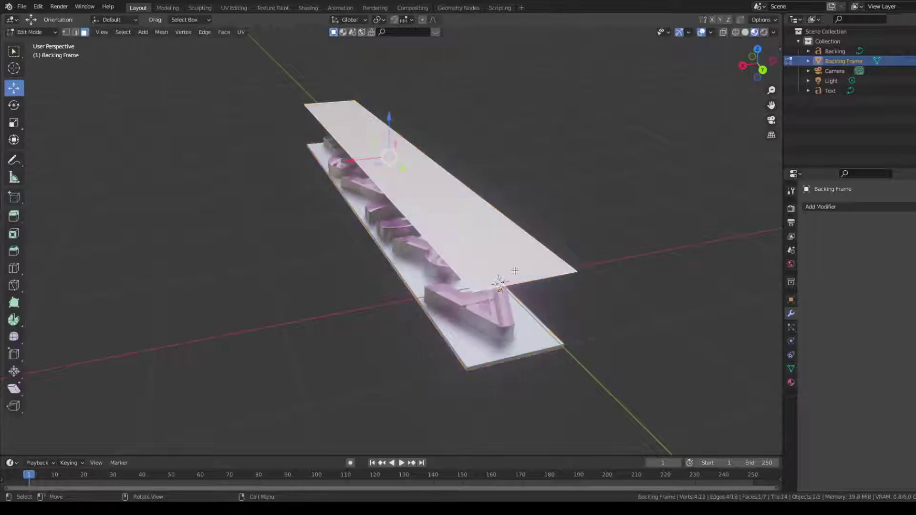
key(p)
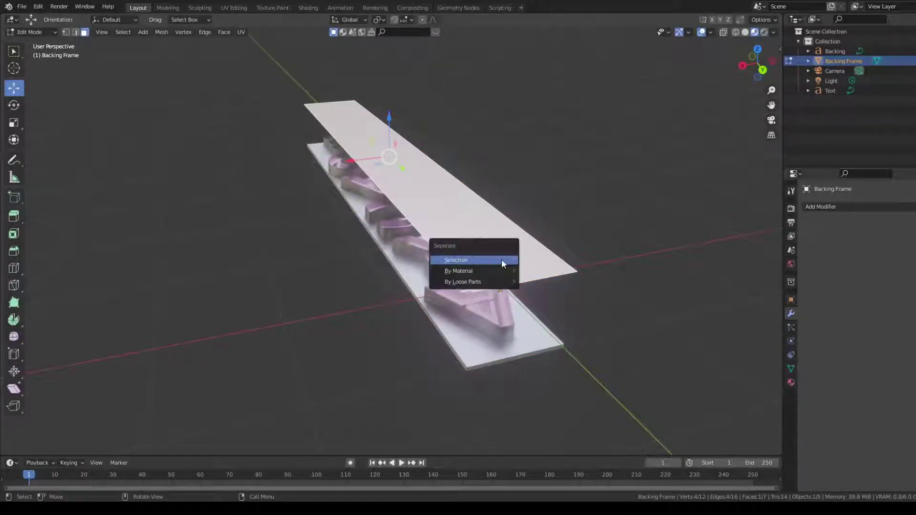
click(473, 264)
middle_drag(534, 199, 485, 255)
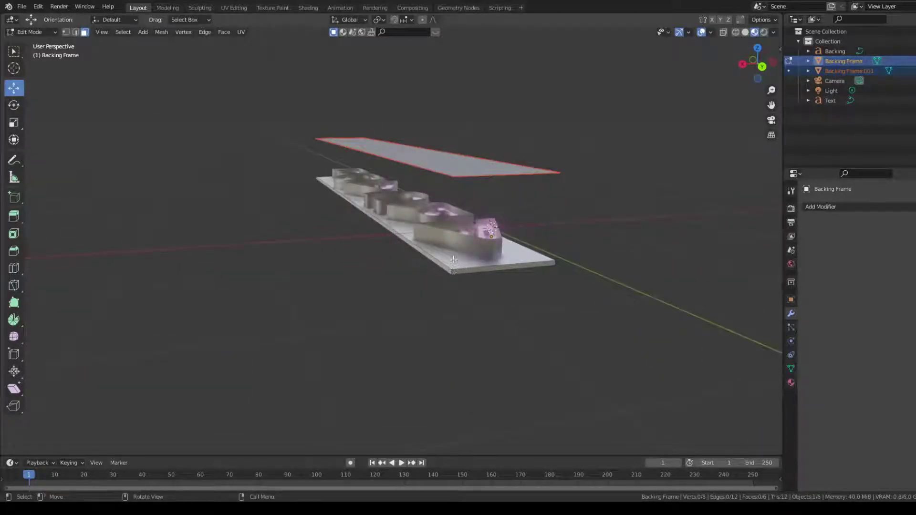
- Convert the separated face above the letters from a mesh to a curve in Object Mode
key(Tab)
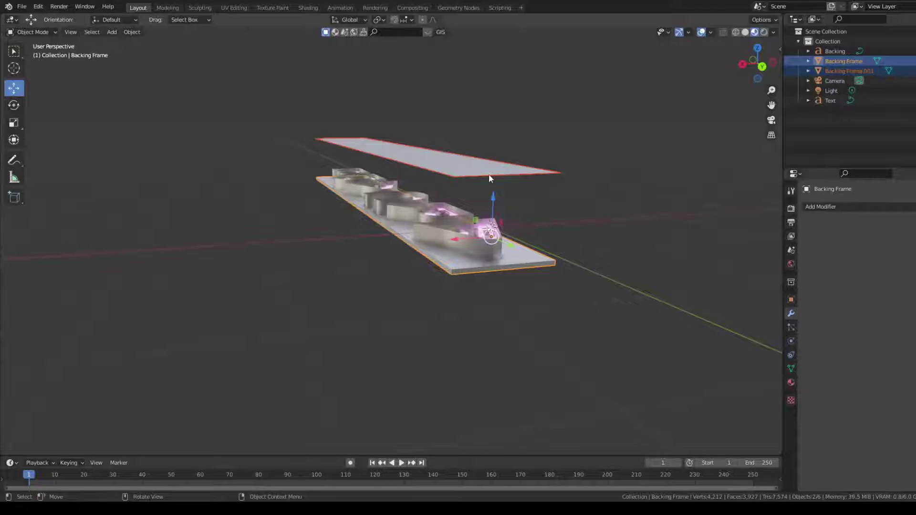
click(489, 175)
middle_drag(539, 151, 375, 178)
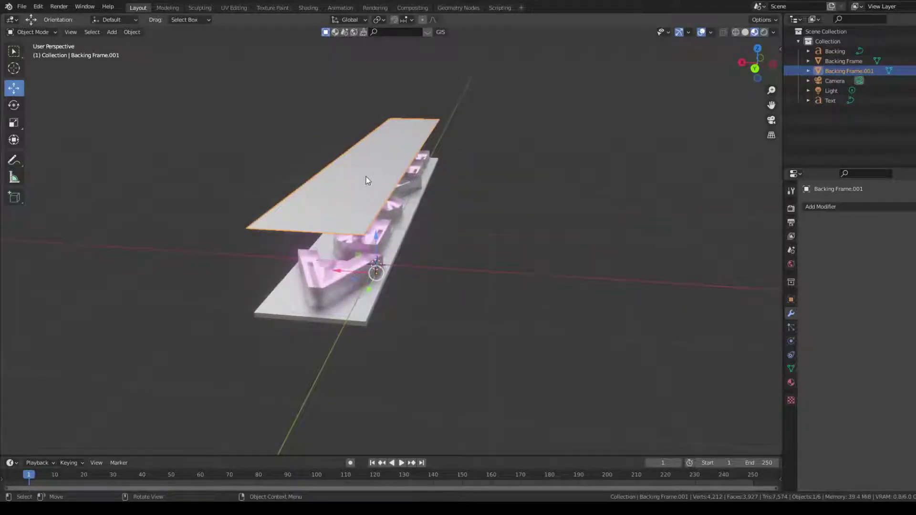
key(F3)
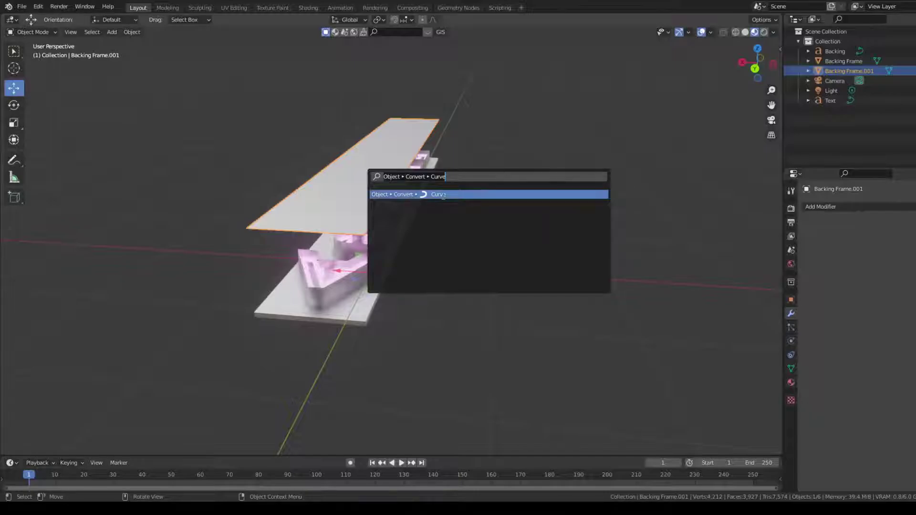
key(BackSpace)
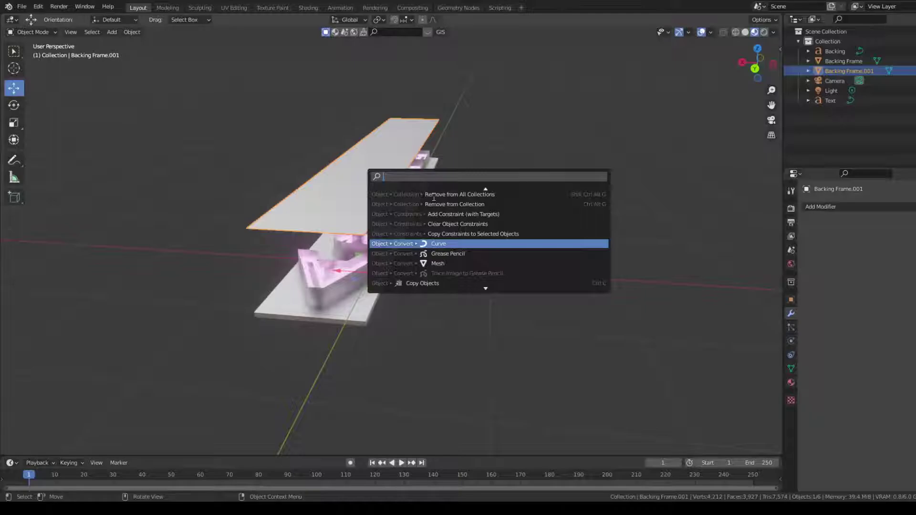
text(convert)
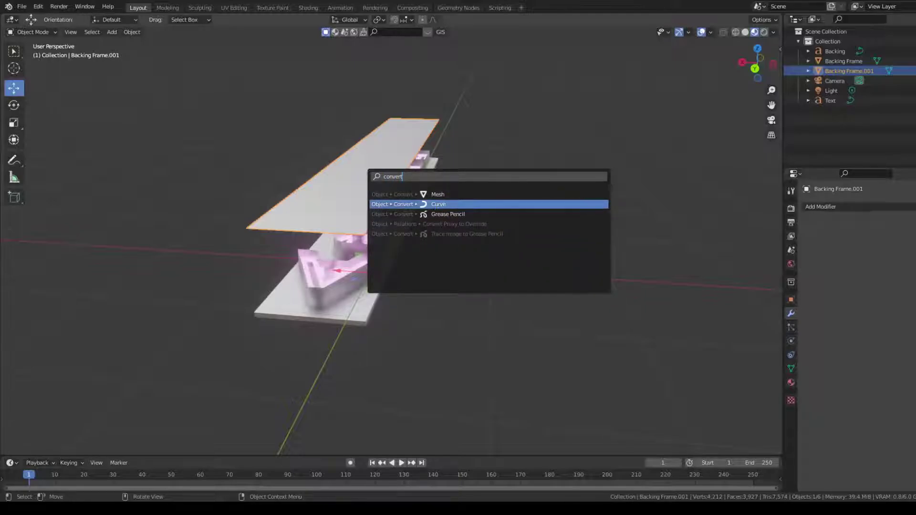
key(Return)
middle_drag(607, 166, 554, 153)
click(554, 153)
middle_drag(520, 124, 498, 121)
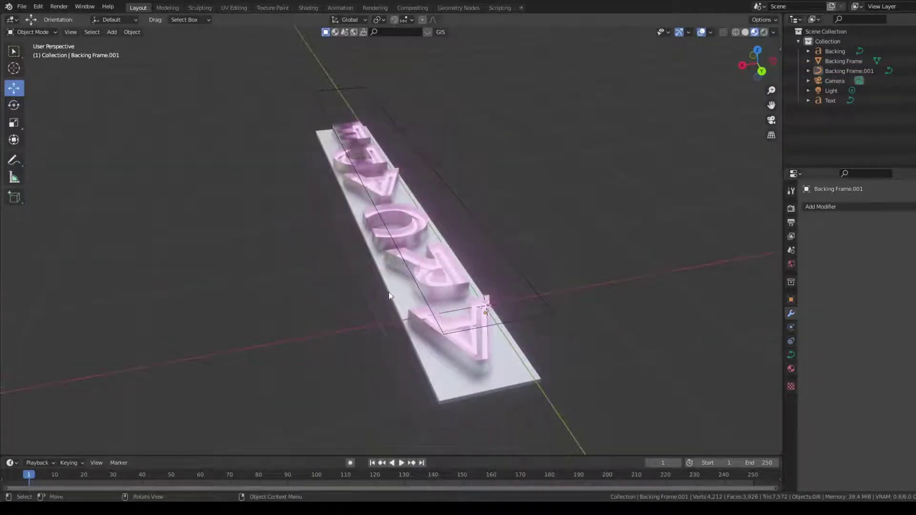
- Give the rectangular curve above the letters a round bevel with a depth of 0.02 m
click(483, 225)
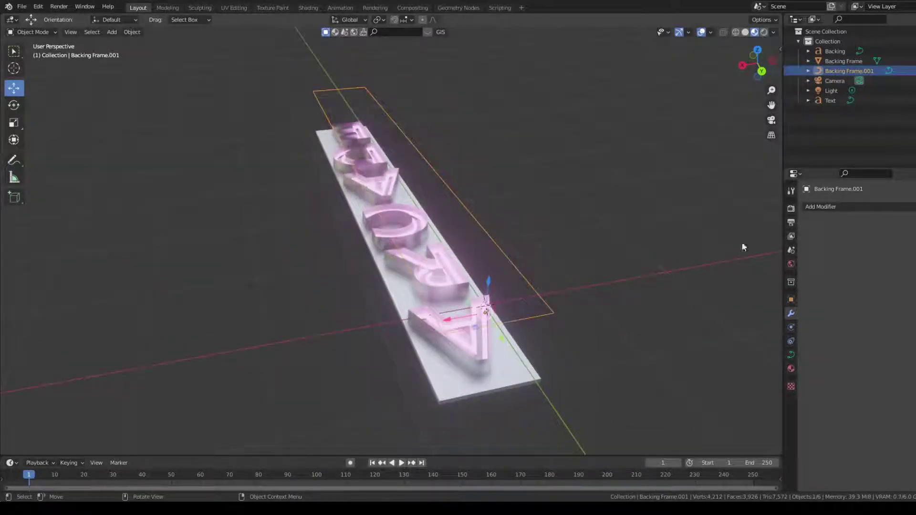
click(792, 355)
scroll(821, 329, down, 10)
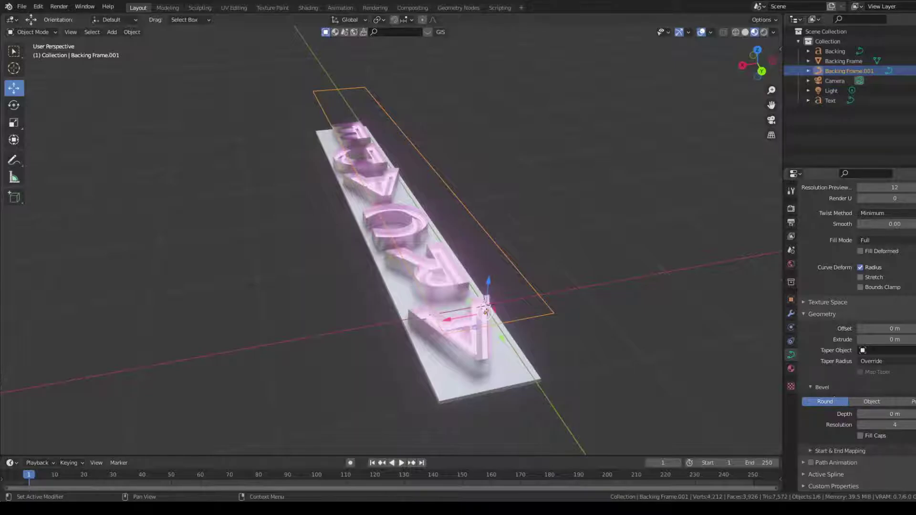
drag(891, 414, 906, 415)
click(861, 415)
middle_drag(615, 283, 628, 278)
click(628, 277)
middle_drag(616, 239, 497, 213)
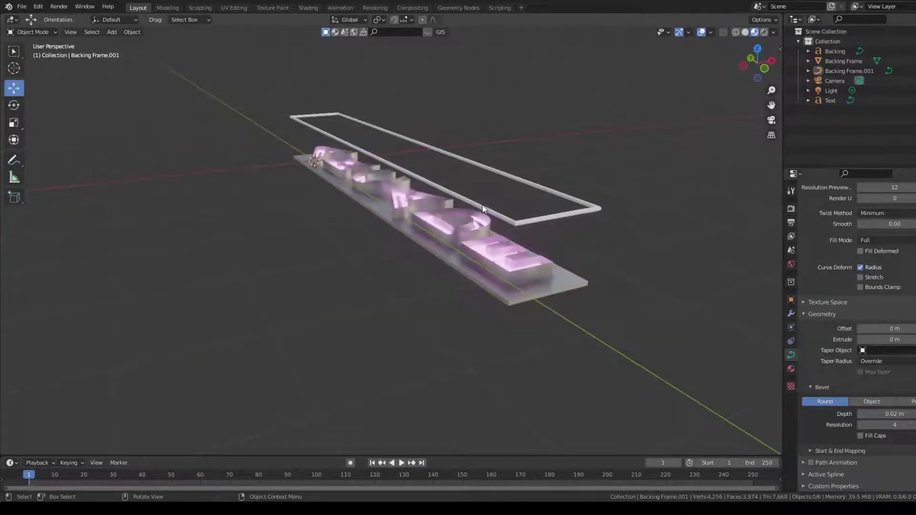
- Lower the beveled outline straight along Z onto the letter side of the backing frame
click(483, 209)
key(g)
key(z)
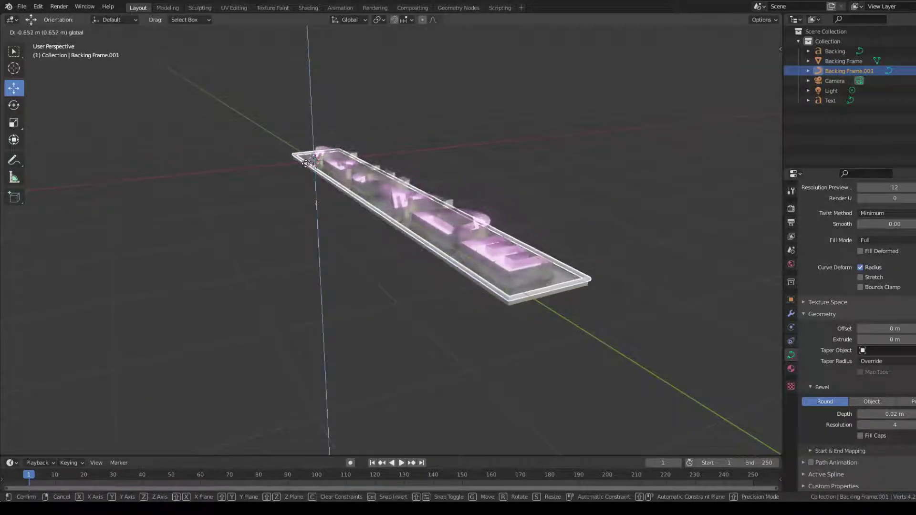
click(313, 164)
middle_drag(420, 163, 443, 136)
scroll(430, 118, up, 3)
drag(357, 171, 359, 170)
middle_drag(415, 192, 503, 139)
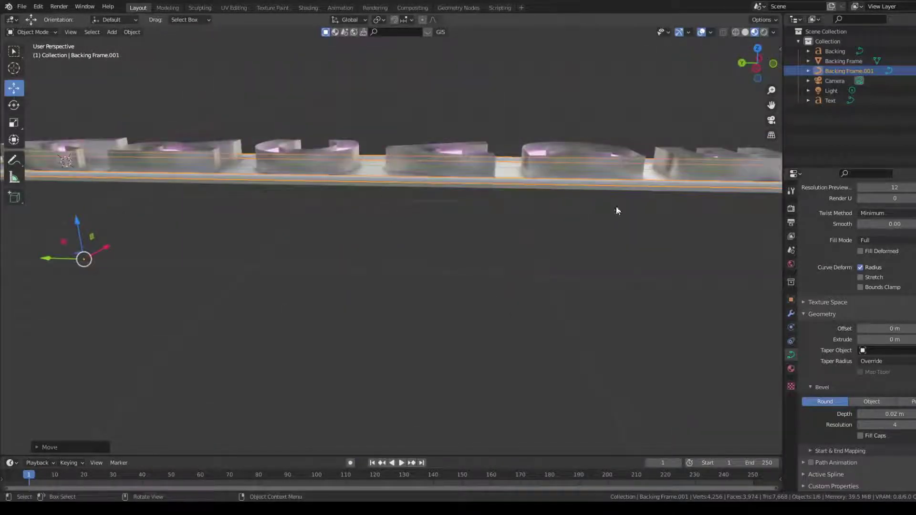
- Examine how the tube outline sits on the backing frame's edges and corners
click(570, 255)
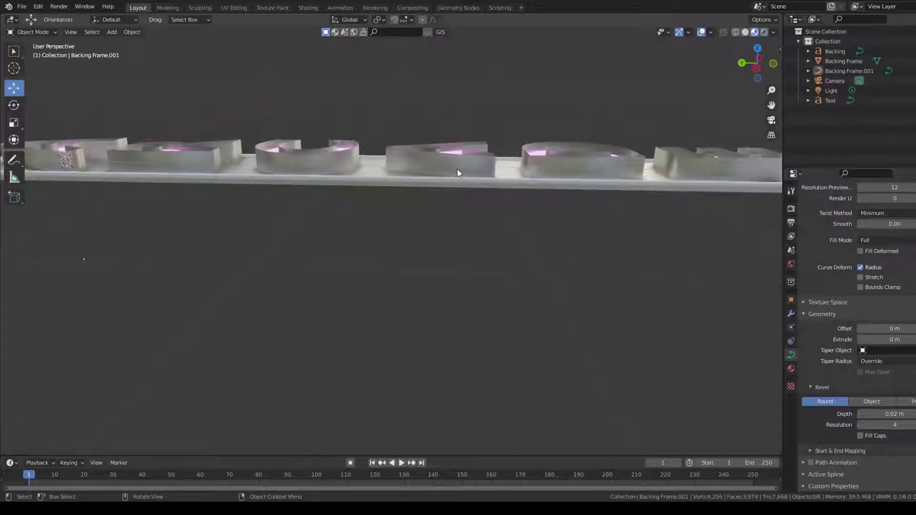
click(471, 182)
middle_drag(592, 150, 620, 185)
scroll(363, 272, down, 2)
middle_drag(349, 278, 434, 233)
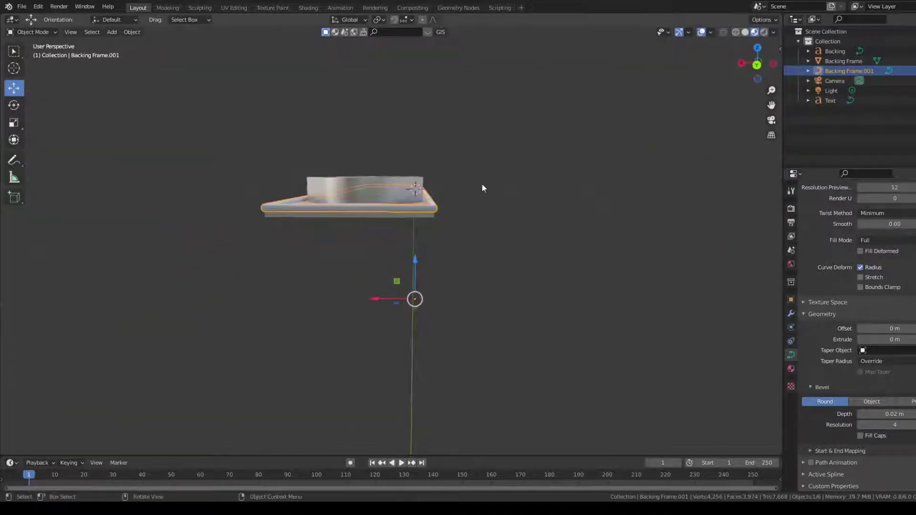
middle_drag(450, 194, 420, 236)
scroll(394, 273, up, 3)
middle_drag(394, 273, 417, 265)
scroll(423, 263, up, 3)
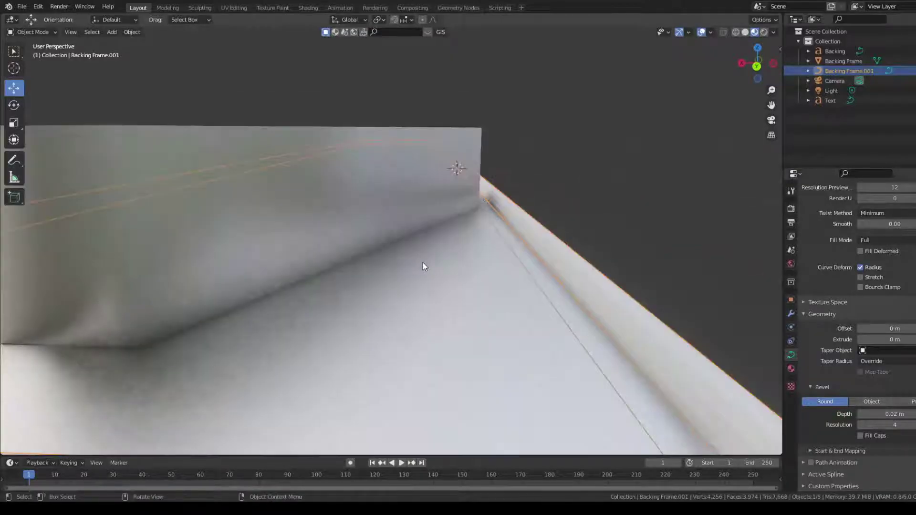
scroll(423, 263, down, 4)
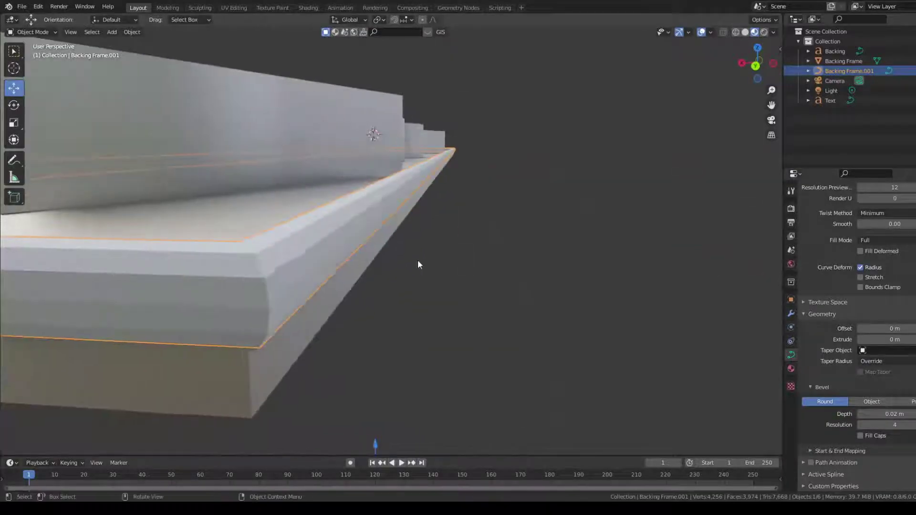
right_click(273, 279)
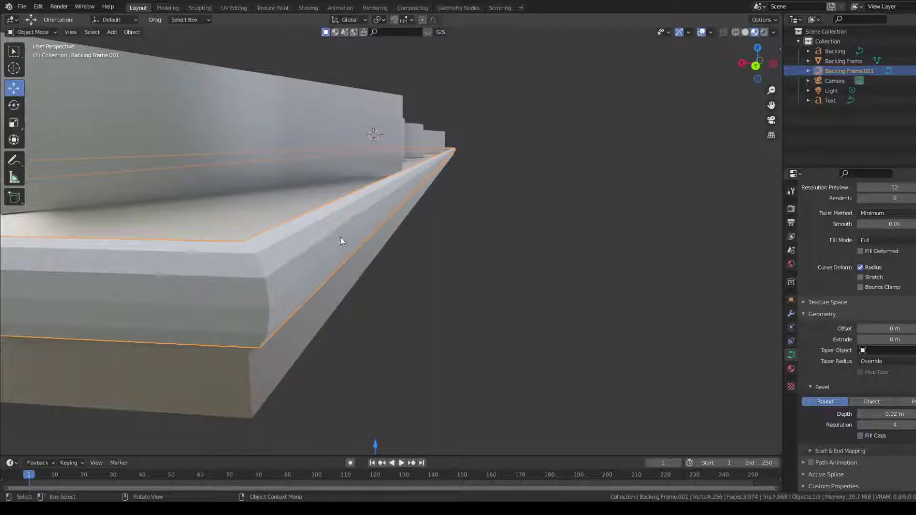
scroll(594, 207, down, 5)
middle_drag(594, 207, 574, 236)
scroll(544, 212, up, 5)
- Convert the tube outline around the backing frame from a curve to a mesh
key(F3)
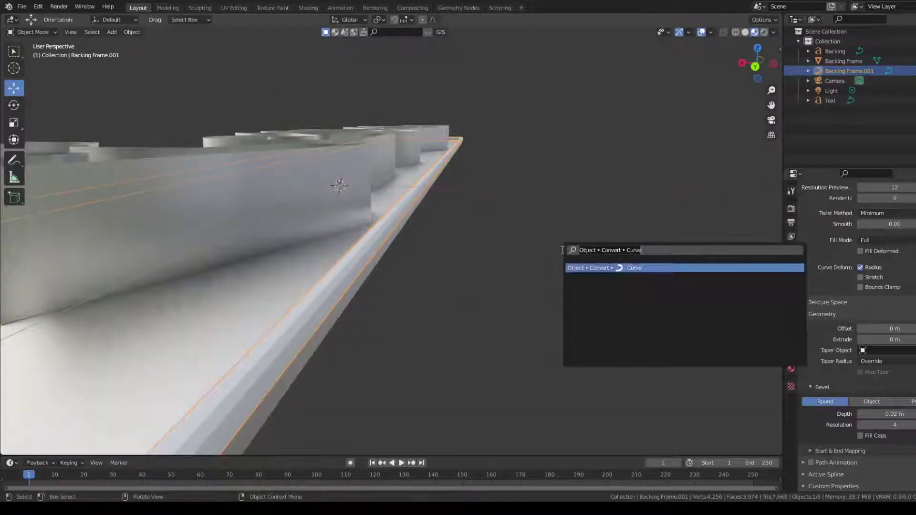
key(Return)
scroll(433, 246, down, 6)
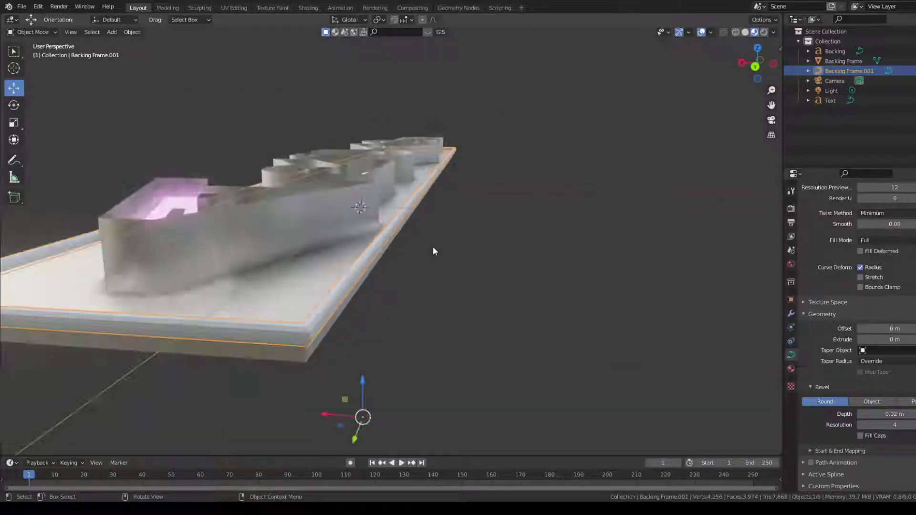
key(F3)
text(convert)
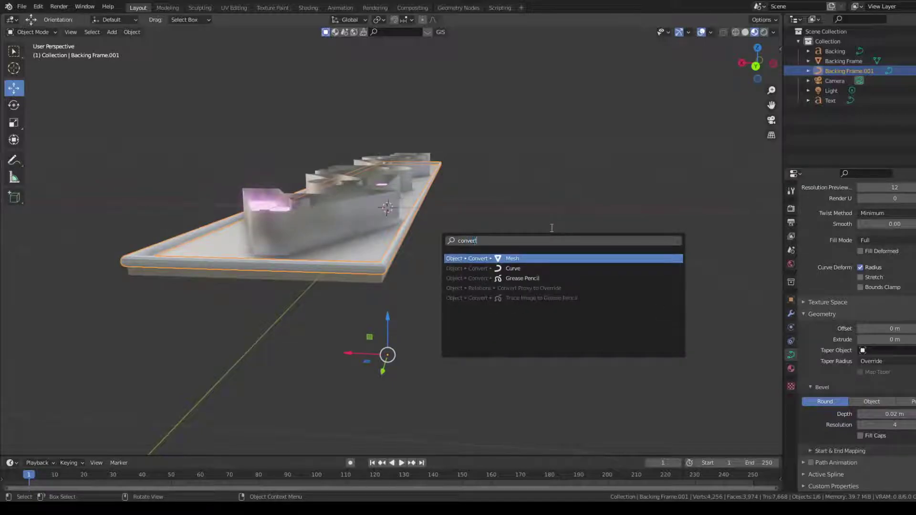
click(518, 260)
- Shade the converted tube outline smooth
middle_drag(482, 221, 345, 229)
scroll(489, 218, up, 3)
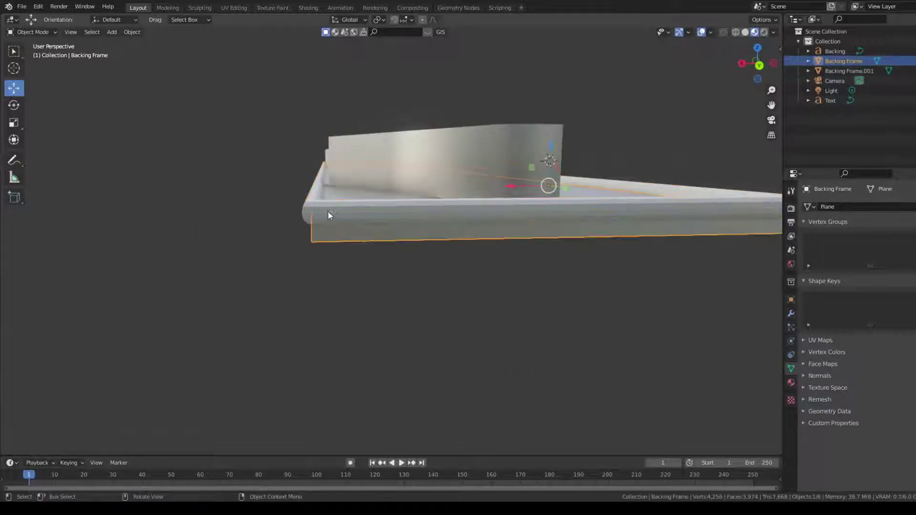
right_click(307, 206)
click(289, 207)
middle_drag(338, 217, 471, 280)
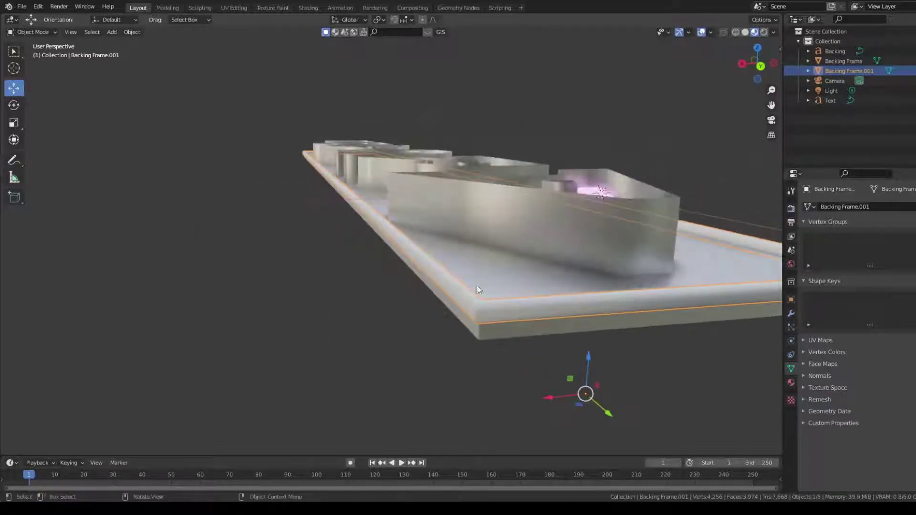
- Assign the lettering's Material.001 to the tube outline and make it a single-user copy
click(790, 383)
middle_drag(459, 231, 437, 282)
scroll(503, 222, down, 3)
click(400, 280)
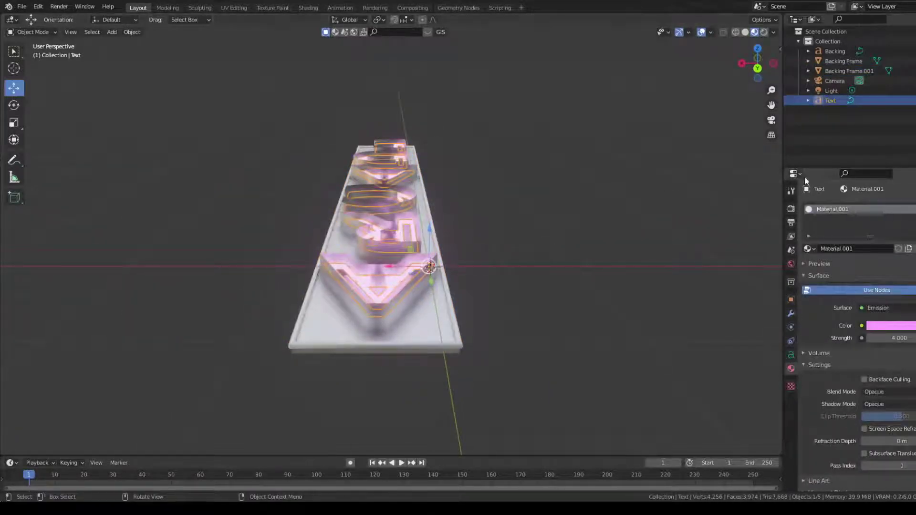
click(458, 340)
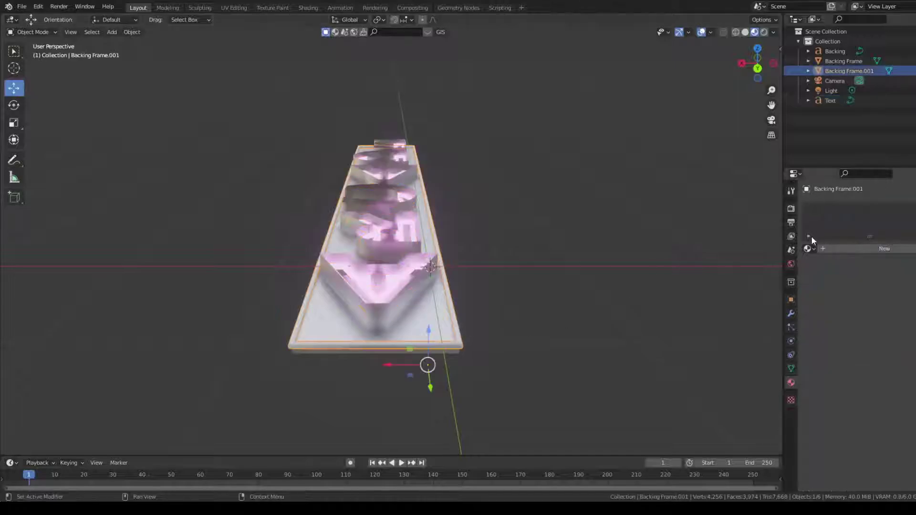
click(814, 251)
click(836, 273)
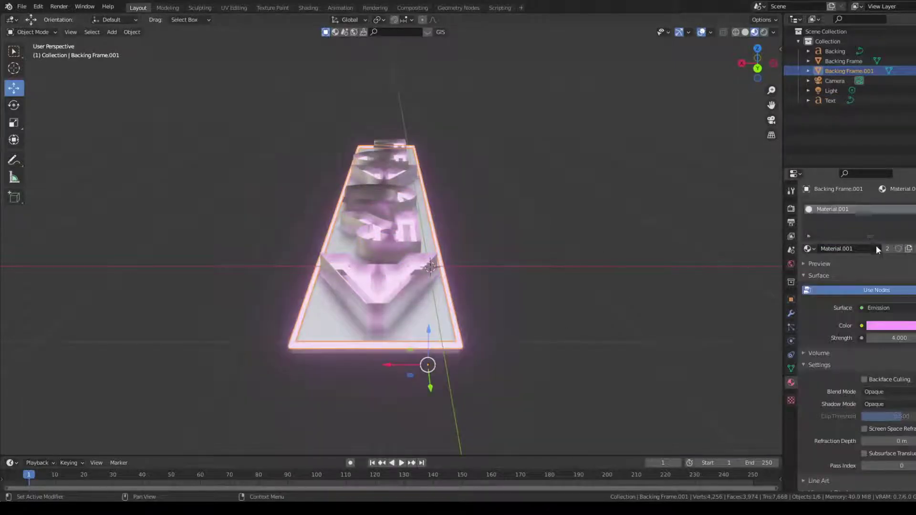
click(890, 250)
middle_drag(602, 196, 626, 191)
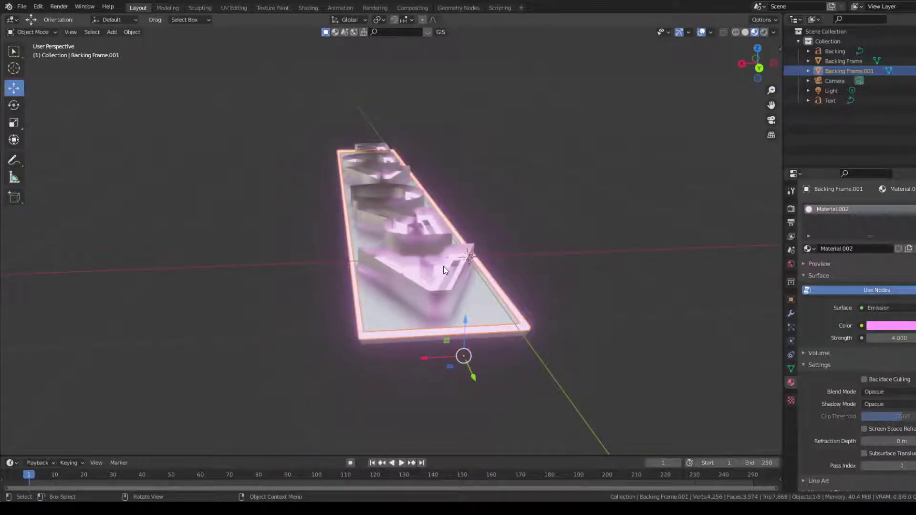
- Change the tube outline's emission color to light blue and check the glow around the sign
click(900, 328)
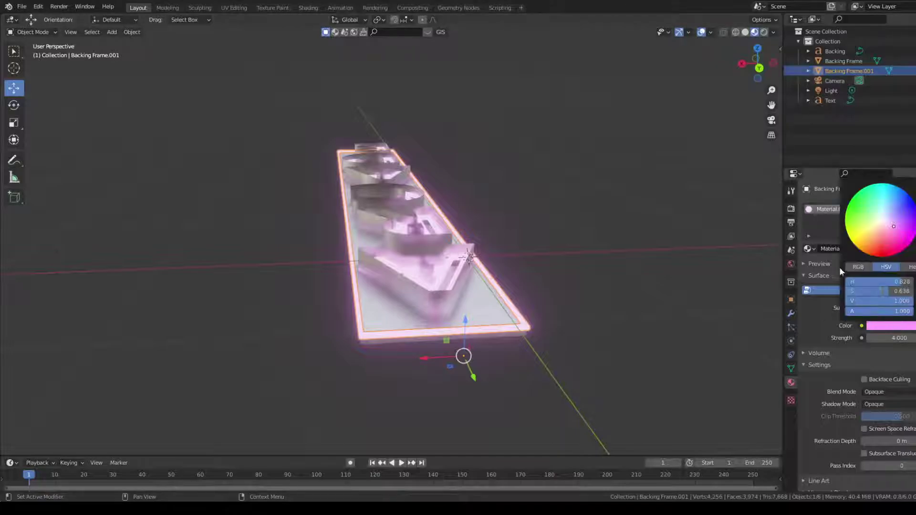
drag(893, 222, 890, 205)
click(599, 197)
scroll(599, 196, down, 3)
middle_drag(599, 196, 750, 94)
click(758, 51)
middle_drag(524, 135, 428, 141)
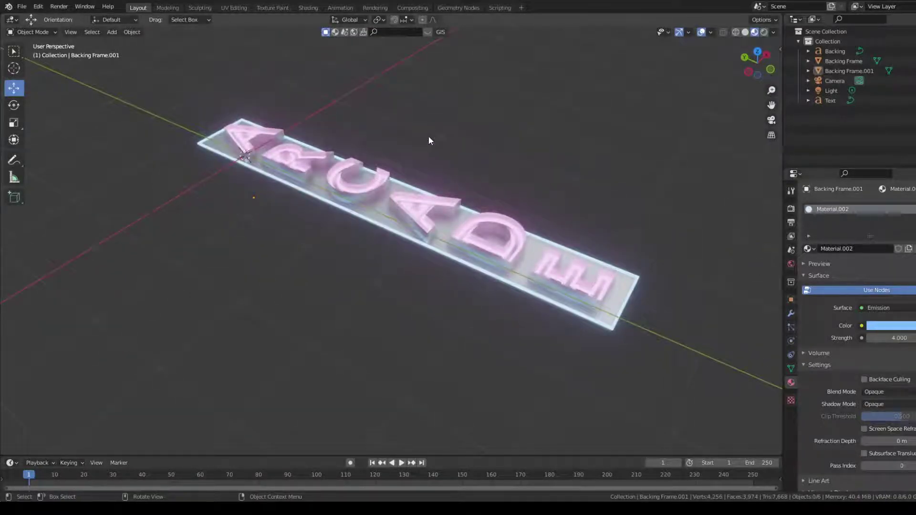
middle_drag(344, 141, 431, 112)
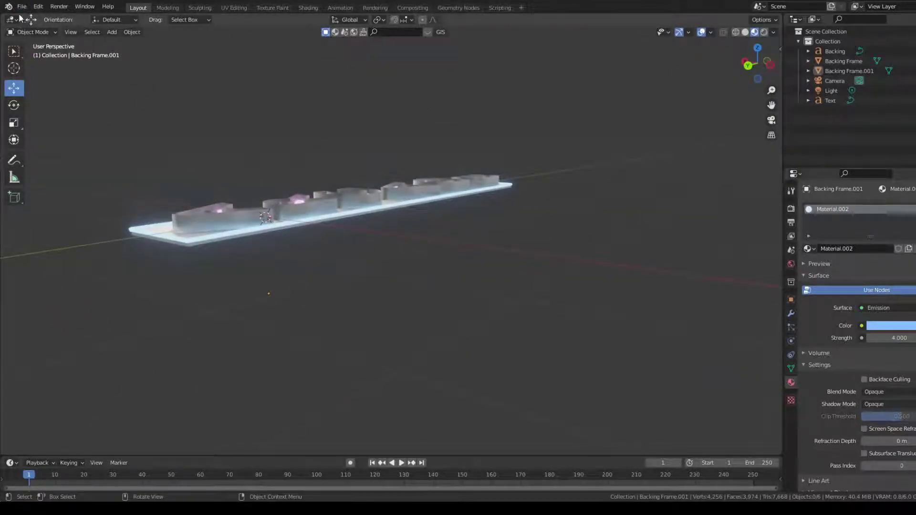
- Add a mesh plane at the 3D cursor and rename it Framing hooks
click(112, 32)
mouse_move(157, 43)
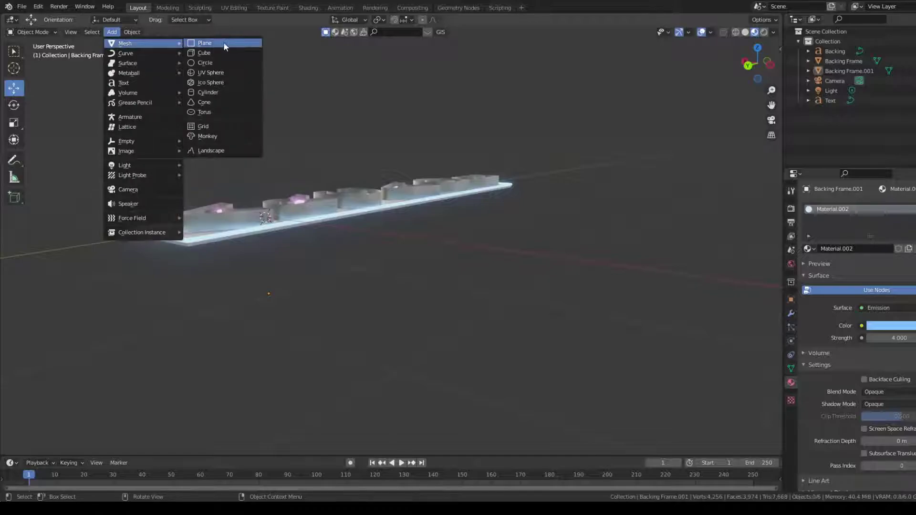
click(223, 43)
middle_drag(396, 149, 431, 160)
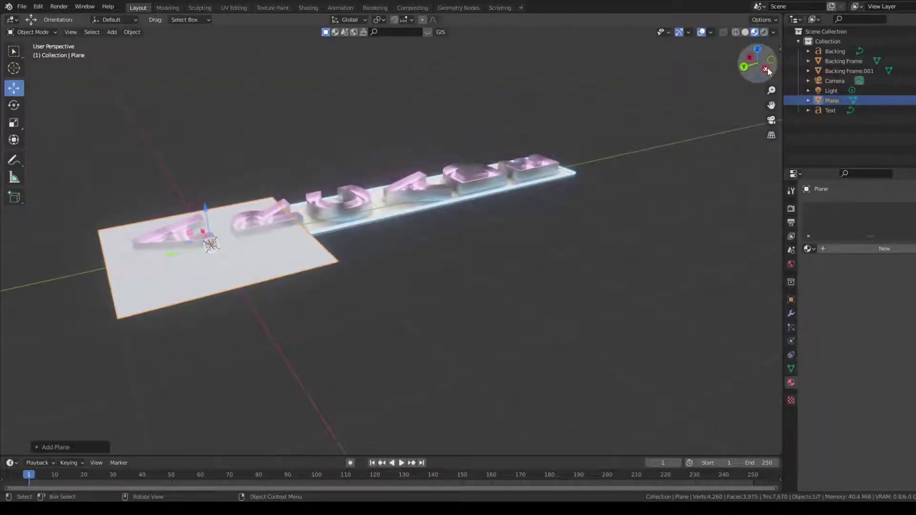
double_click(833, 101)
text(Fl)
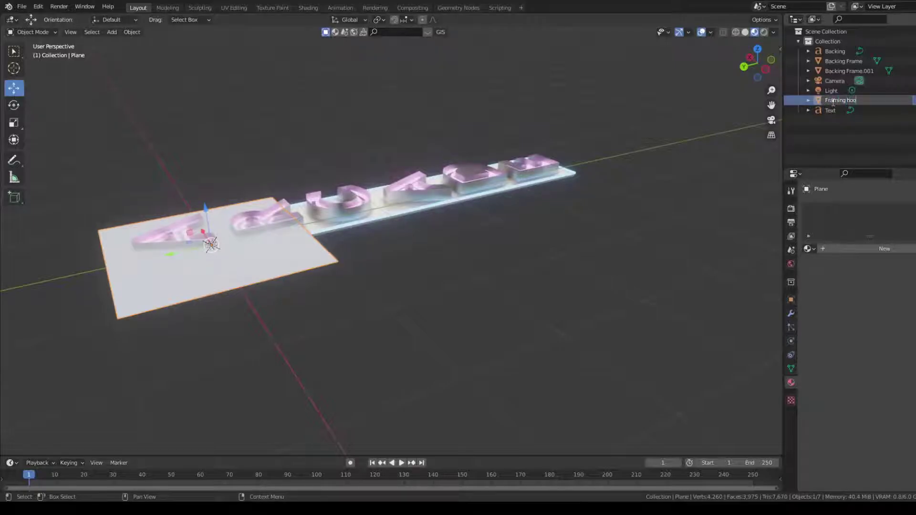
key(Return)
middle_drag(249, 163, 291, 160)
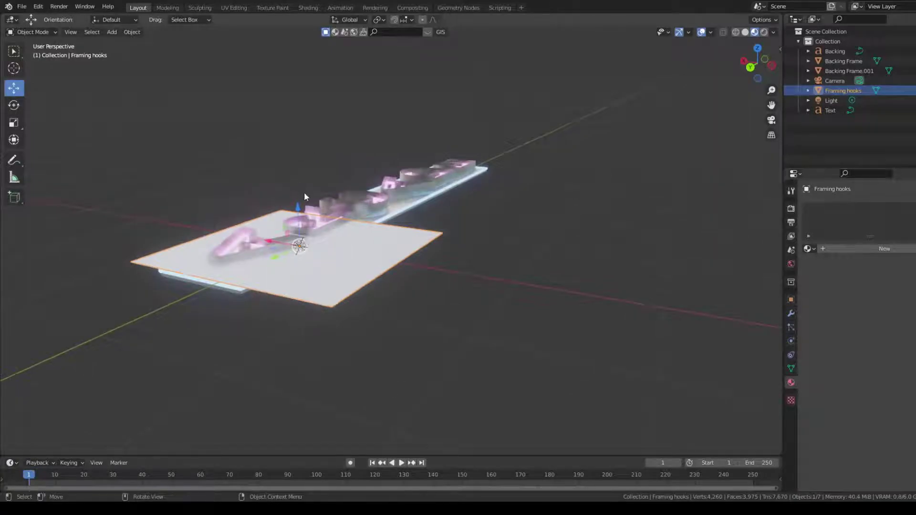
- Scale the Framing hooks plane down along Y and X in Edit Mode into a short horizontal strip across the sign
key(Tab)
drag(772, 71, 754, 83)
click(757, 51)
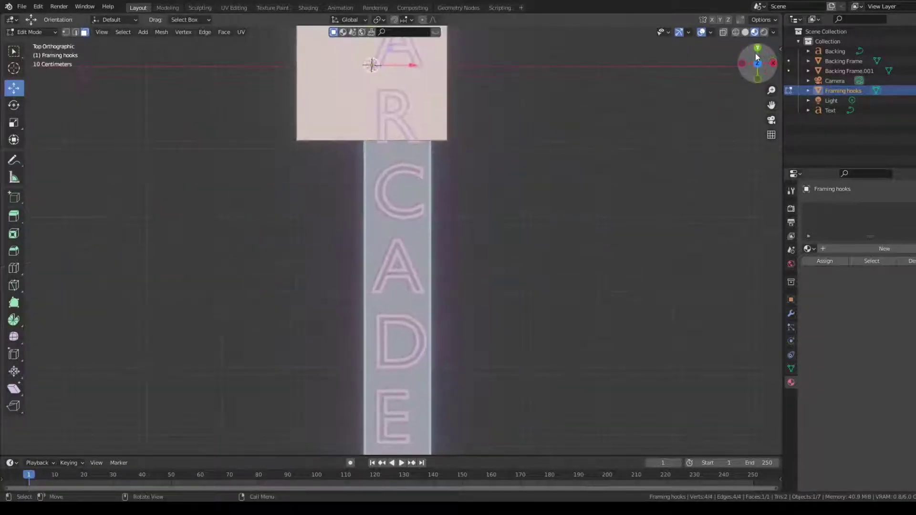
drag(772, 105, 305, 240)
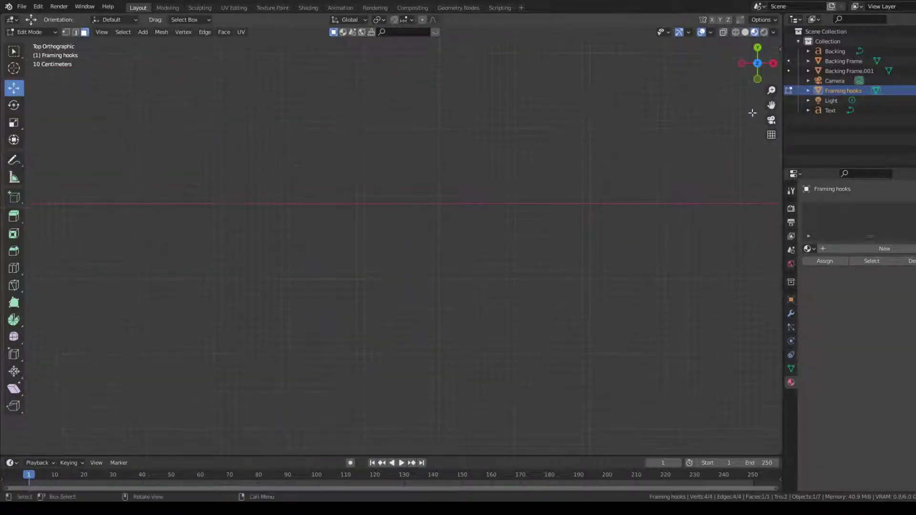
scroll(760, 110, down, 5)
drag(772, 105, 524, 72)
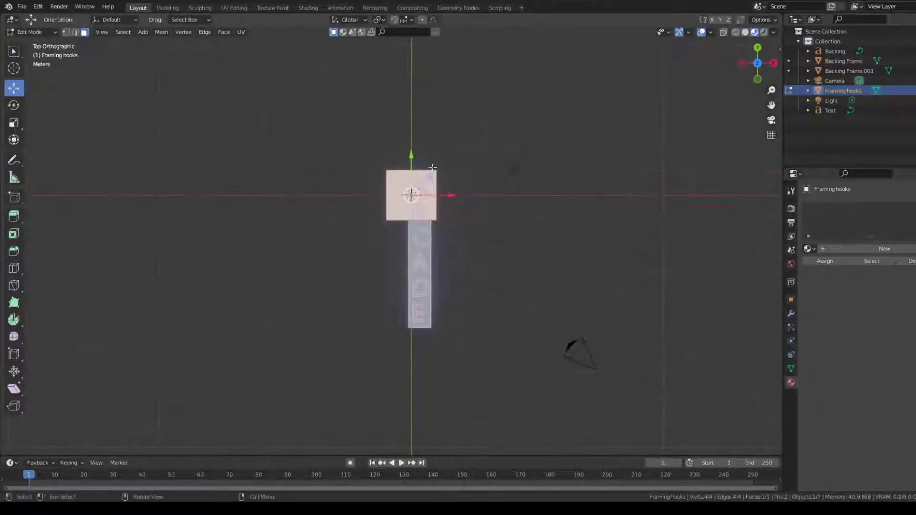
scroll(444, 166, up, 8)
drag(772, 105, 715, 278)
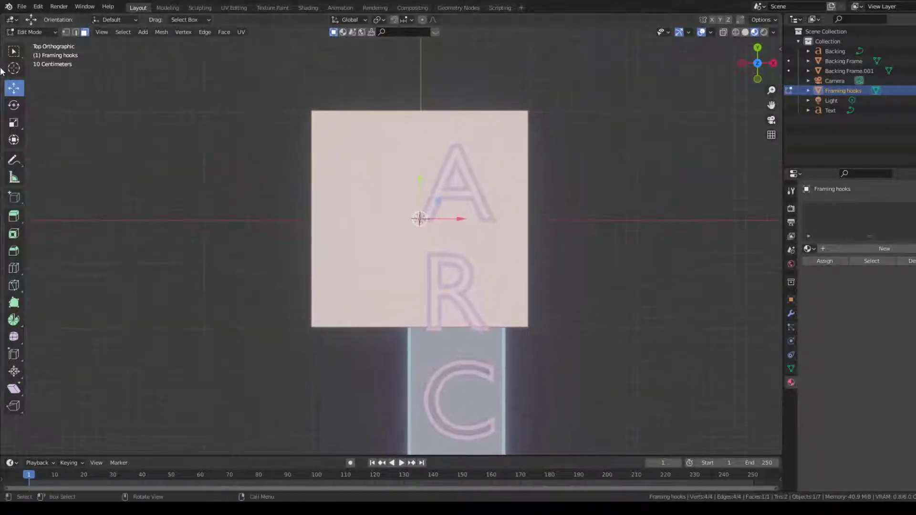
click(13, 122)
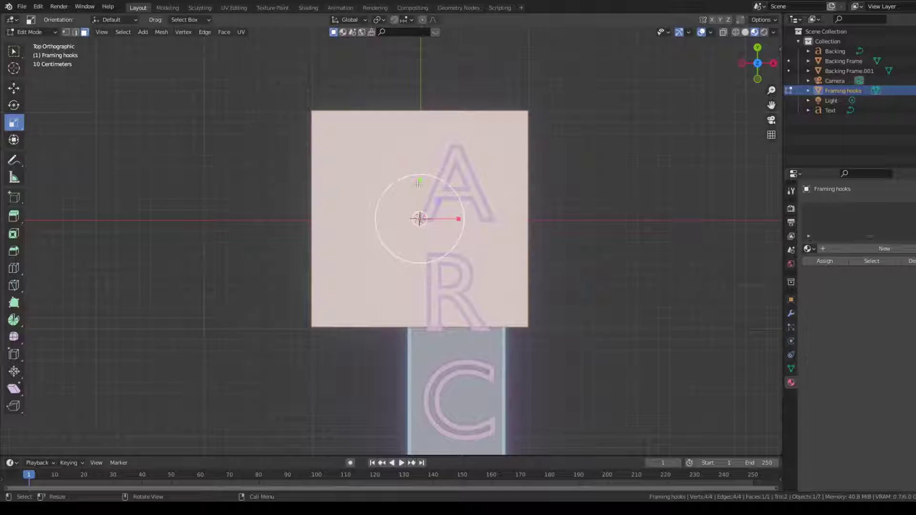
drag(420, 182, 420, 215)
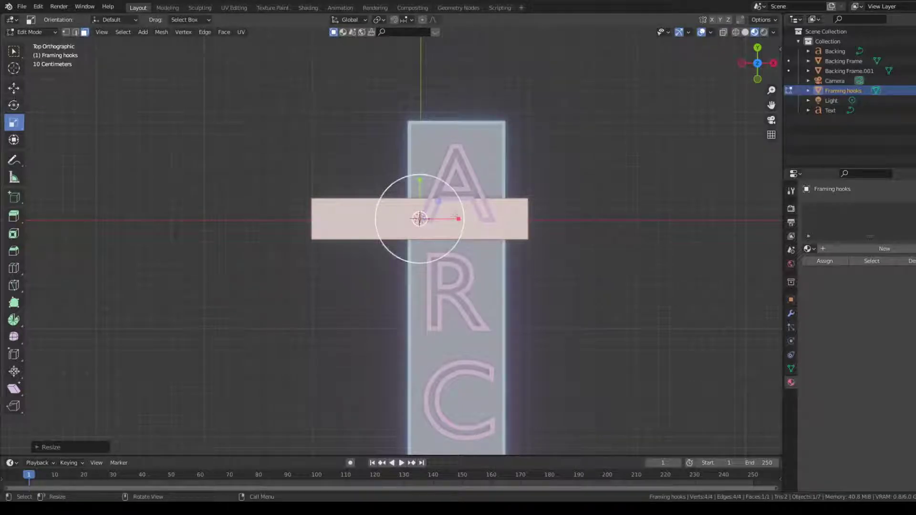
drag(457, 219, 443, 219)
- Add a single centred loop cut across the strip, dividing it into two equal halves
click(13, 88)
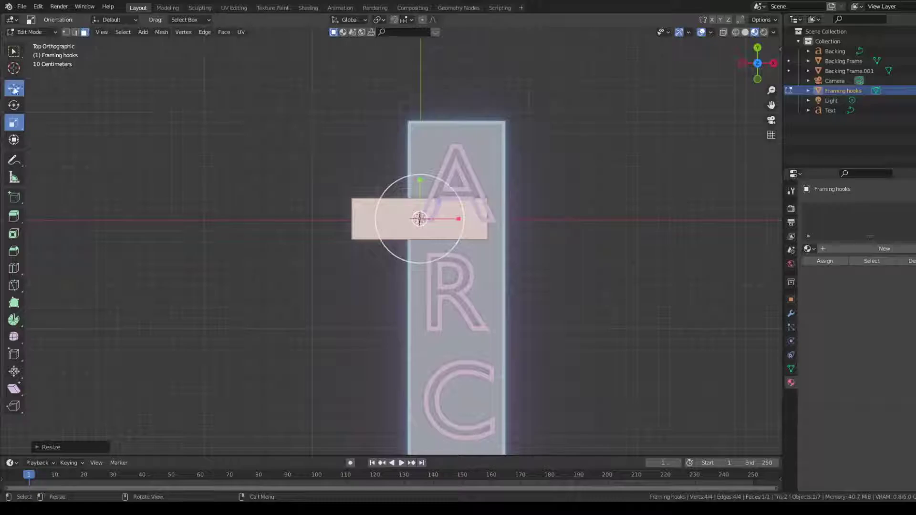
scroll(477, 181, up, 7)
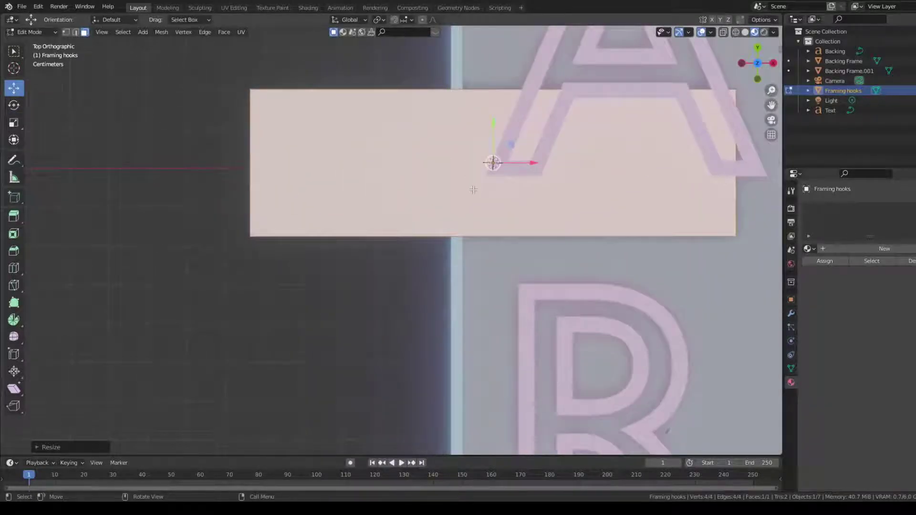
key(ctrl+r)
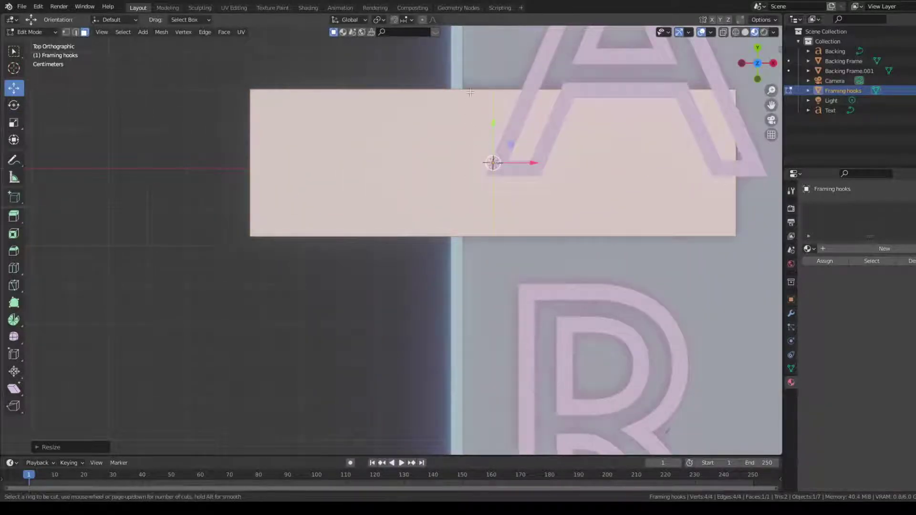
click(486, 94)
click(486, 94)
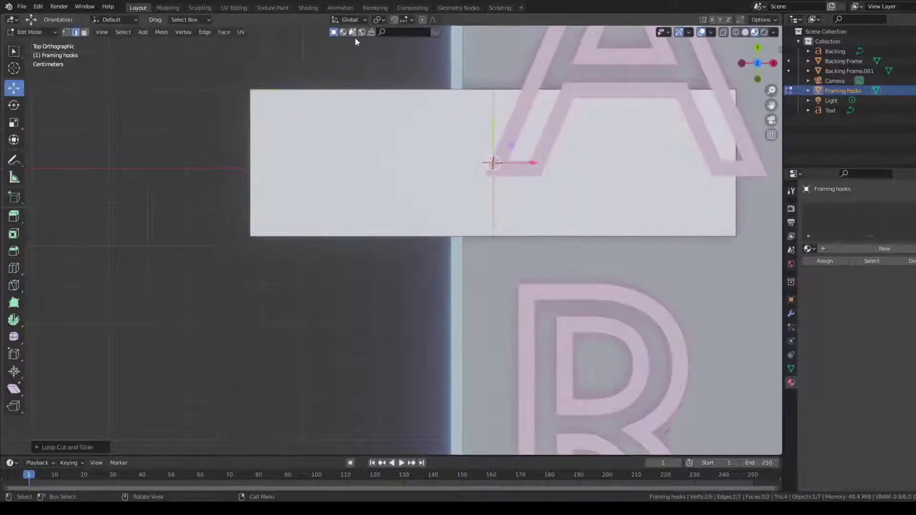
- Rotate the strip's outer face, the half extending beyond the sign, 90° about the Y axis in the back view
click(85, 33)
click(427, 186)
middle_drag(386, 143, 241, 91)
scroll(444, 150, down, 4)
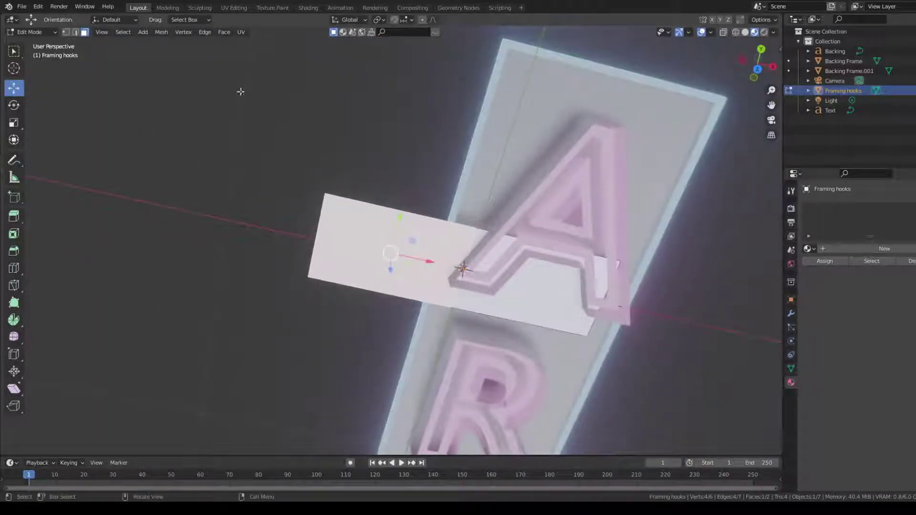
click(14, 106)
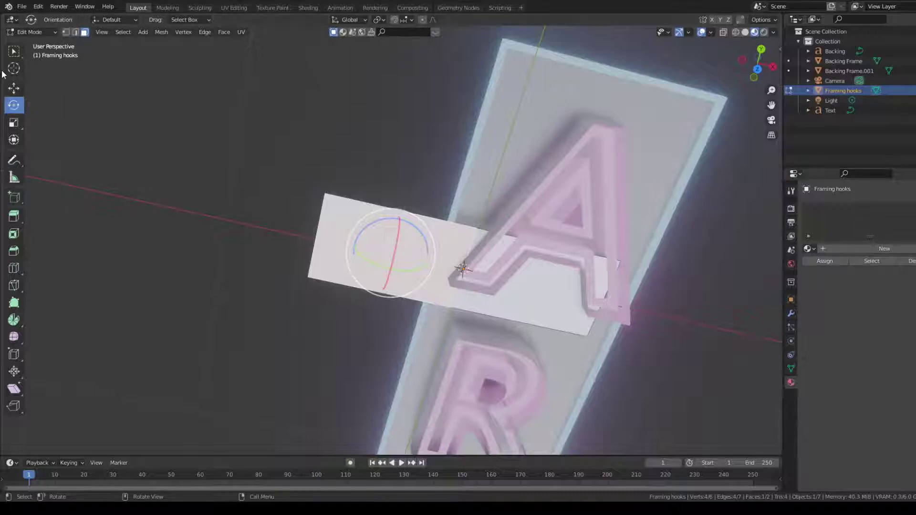
click(13, 52)
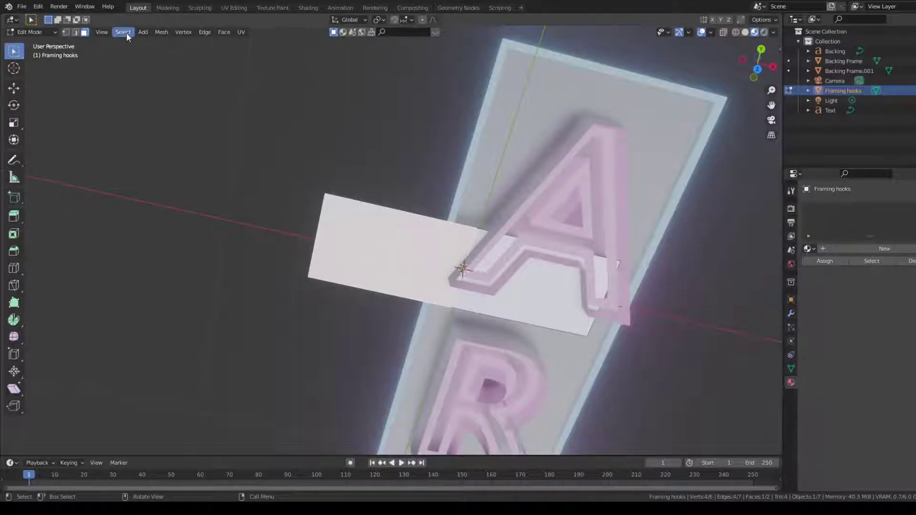
click(14, 105)
middle_drag(202, 139, 294, 180)
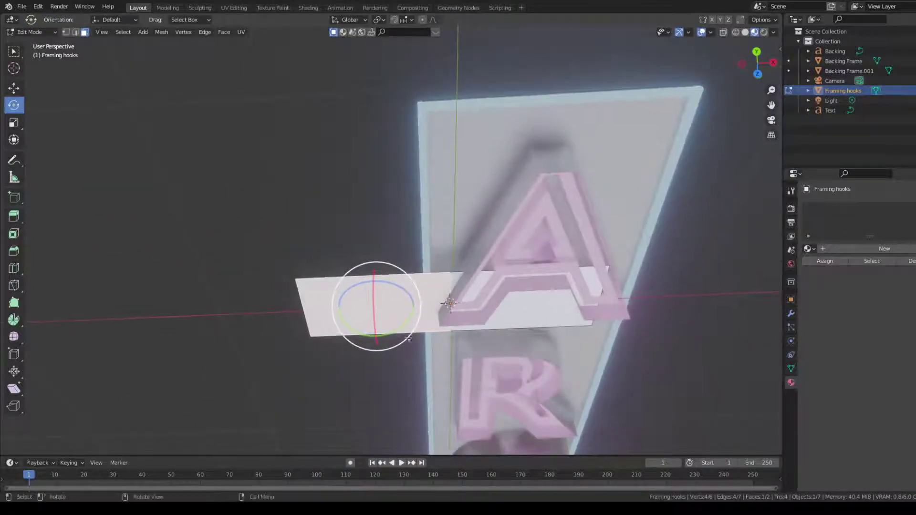
middle_drag(467, 309, 471, 323)
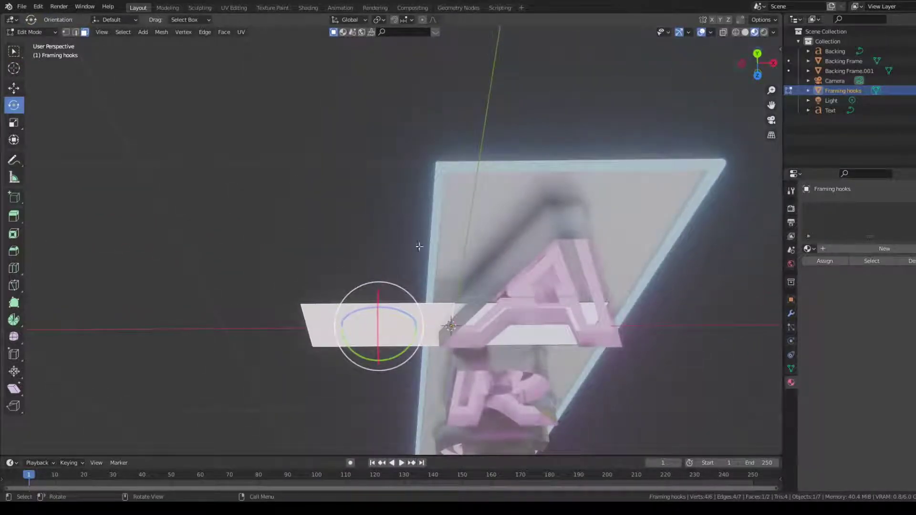
click(757, 53)
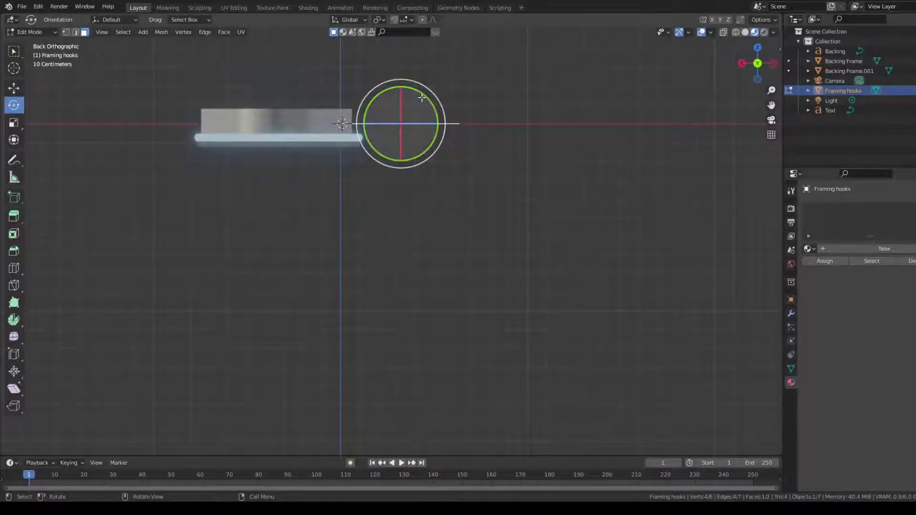
drag(419, 93, 447, 132)
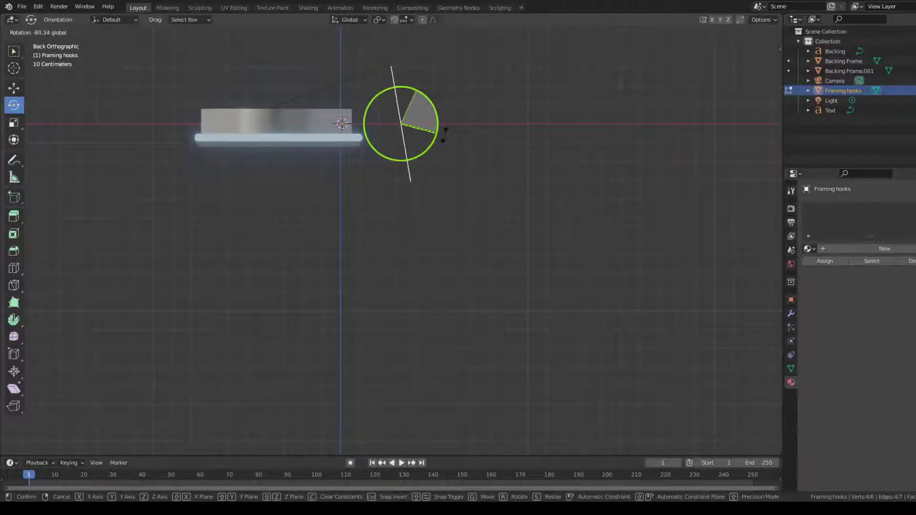
text(90)
key(Return)
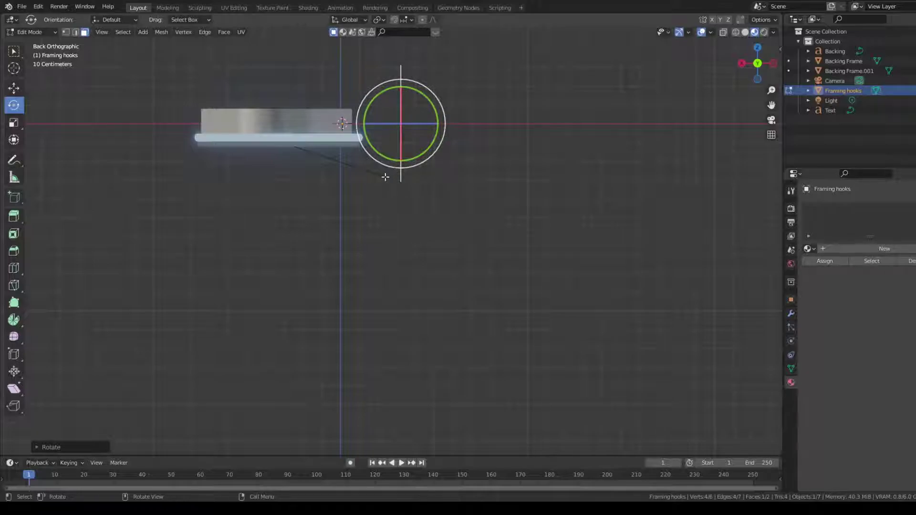
- Move the rotated face up along Z until the two faces form an L-shaped bracket
click(16, 88)
drag(402, 86, 404, 67)
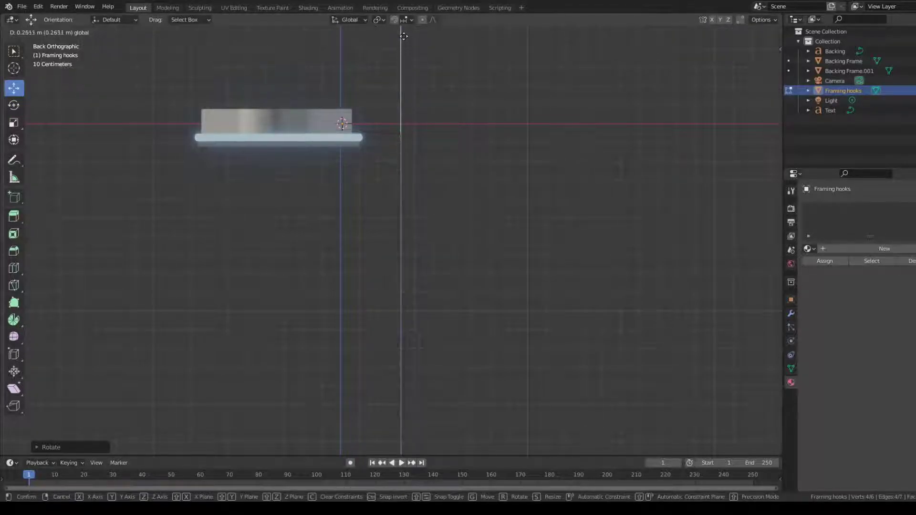
drag(397, 27, 398, 28)
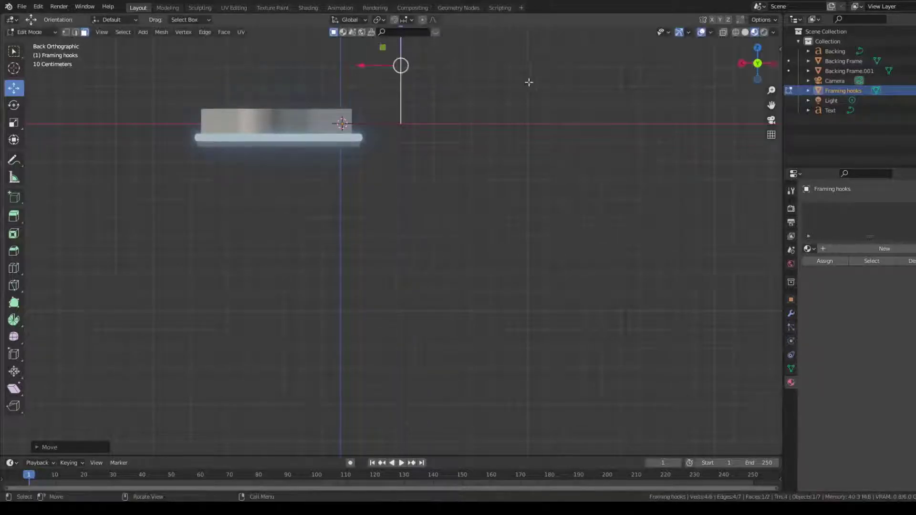
- Select both bracket faces and rotate them 180° about the X axis so the vertical leg points down
drag(772, 105, 762, 229)
middle_drag(472, 193, 606, 201)
shift+click(434, 219)
scroll(482, 196, up, 4)
click(13, 105)
drag(411, 138, 436, 221)
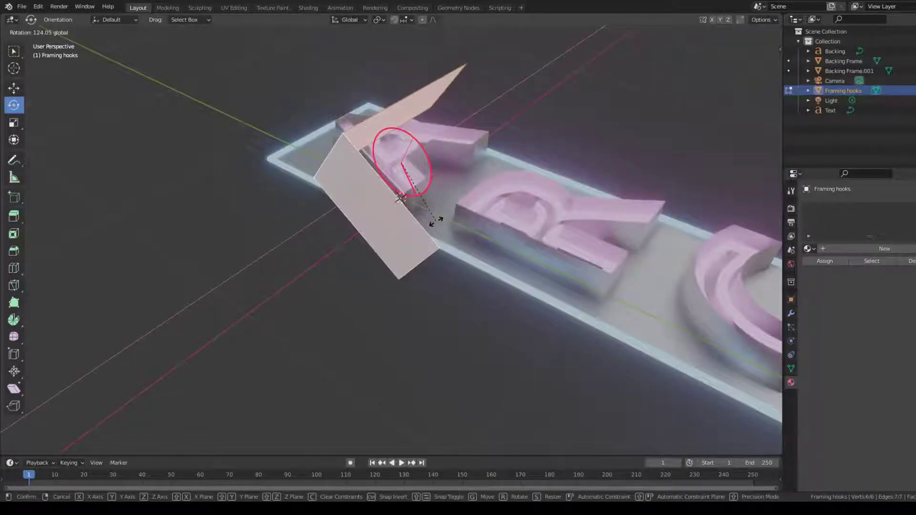
text(180)
key(Return)
- Move the whole bracket down along Z beneath the backing frame and leave Edit Mode
middle_drag(508, 121, 568, 102)
click(14, 88)
drag(326, 149, 332, 246)
middle_drag(394, 234, 438, 197)
middle_drag(350, 275, 301, 300)
scroll(452, 217, down, 4)
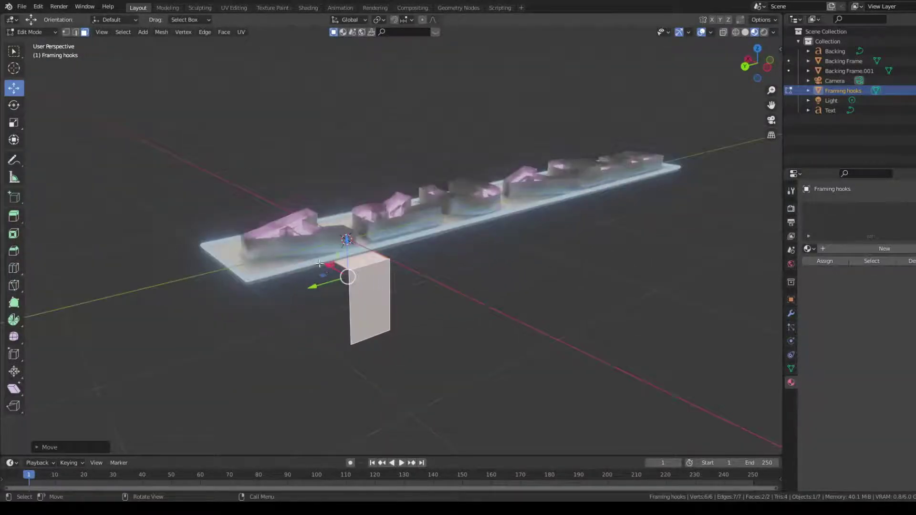
middle_drag(478, 237, 520, 242)
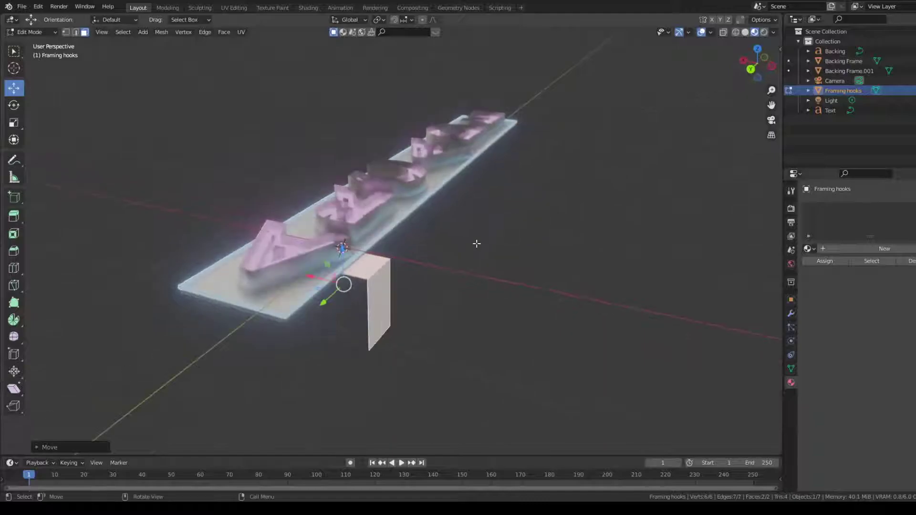
key(Tab)
middle_drag(456, 243, 370, 299)
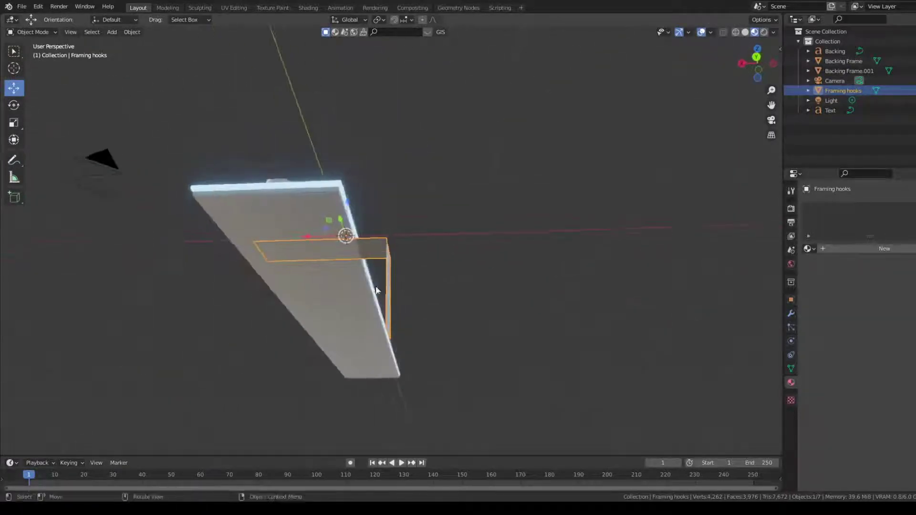
- Add a Solidify modifier to the Framing hooks bracket and set its thickness to 0.03 m
click(791, 314)
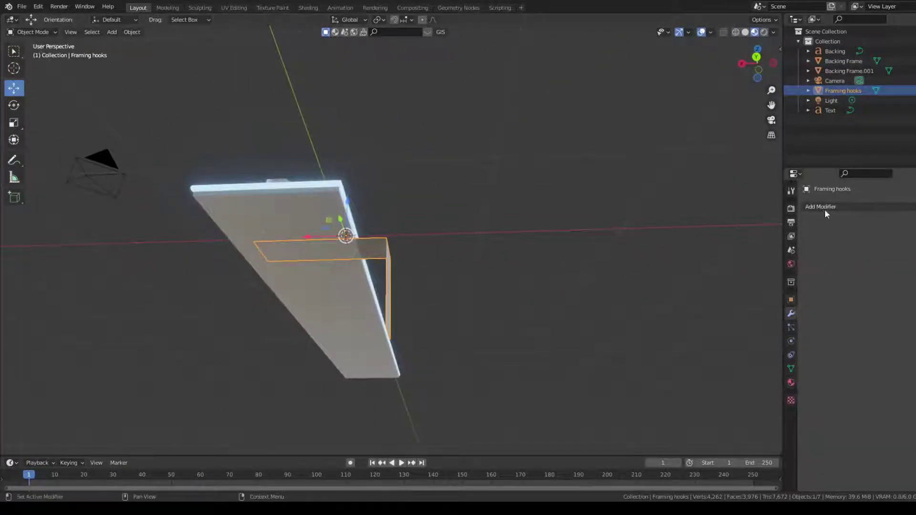
click(823, 208)
click(760, 373)
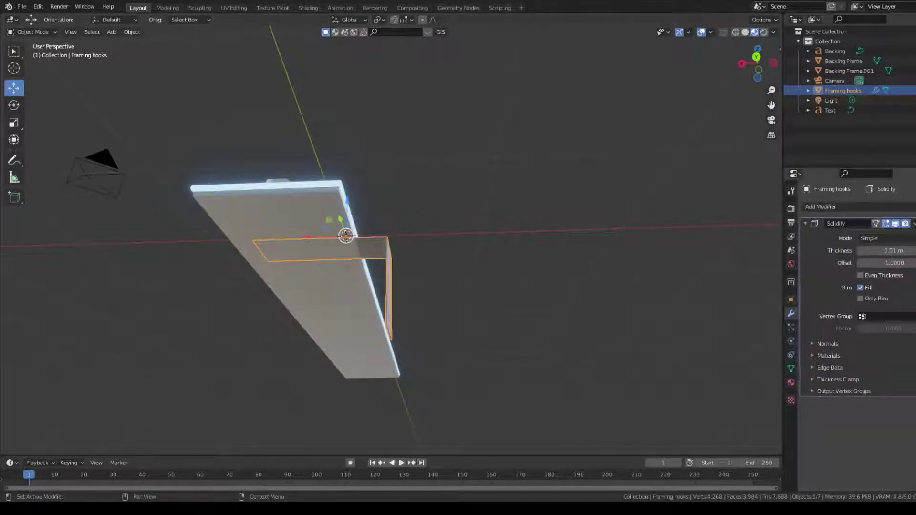
click(914, 250)
click(915, 251)
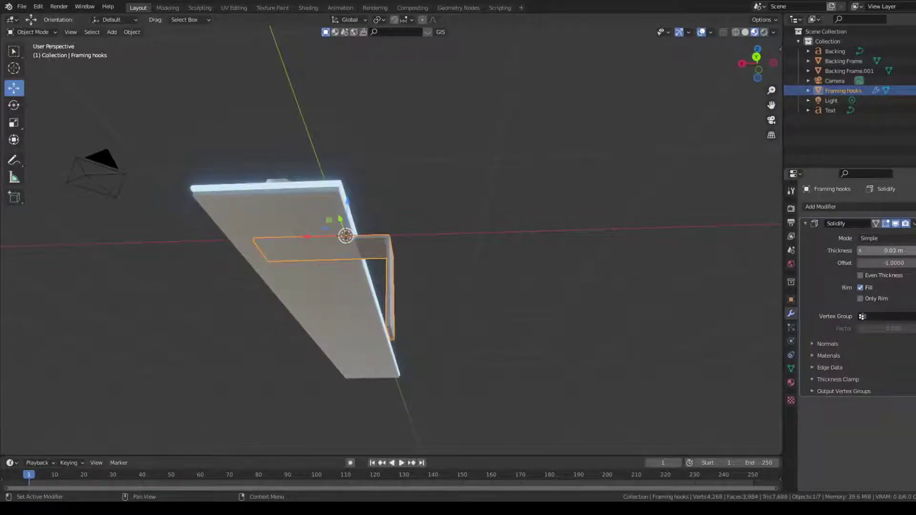
- Nudge the thickened bracket down along Z so its top leg sits against the underside of the backing frame
middle_drag(403, 224, 433, 236)
scroll(405, 218, up, 4)
scroll(447, 218, up, 3)
drag(206, 223, 199, 235)
middle_drag(474, 329, 510, 289)
scroll(552, 227, down, 4)
click(372, 296)
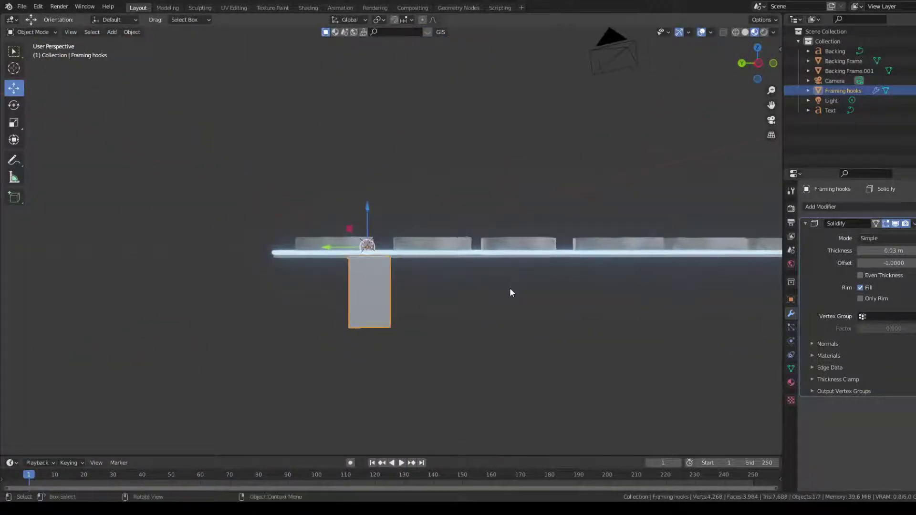
- Duplicate the bracket along Y to mid-sign, repeat the duplication for a third bracket, and adjust the third one's position along Y
click(763, 63)
drag(772, 105, 637, 107)
scroll(666, 144, down, 4)
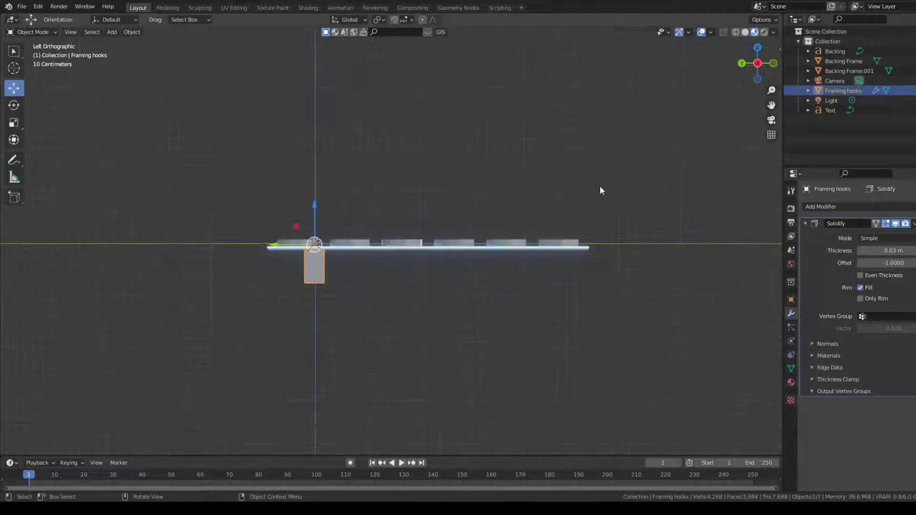
key(Tab)
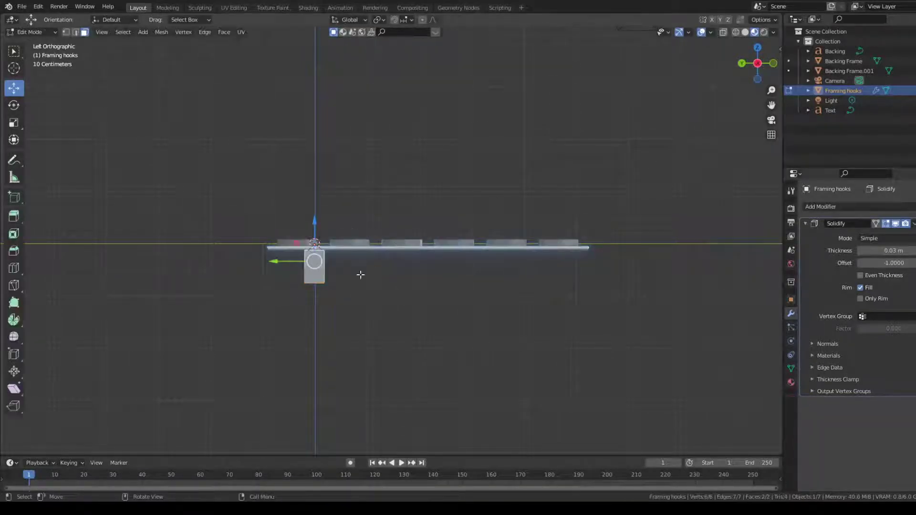
key(g)
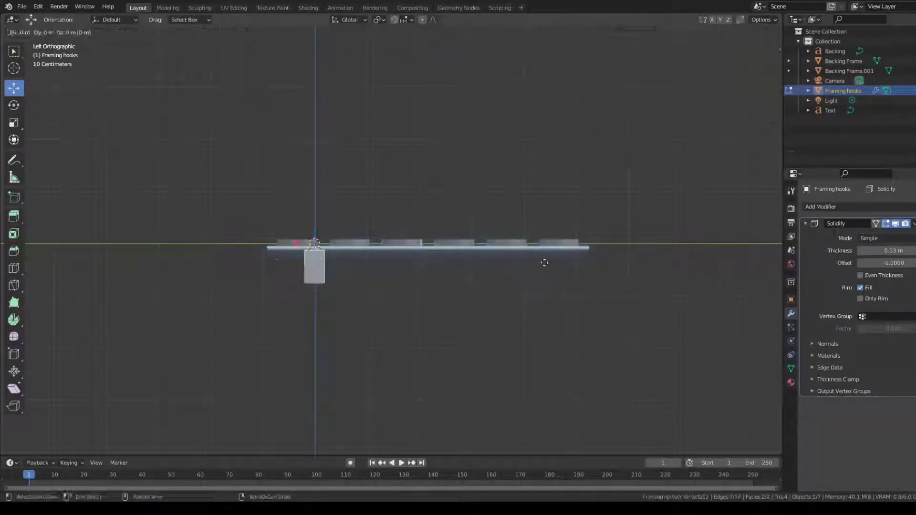
key(y)
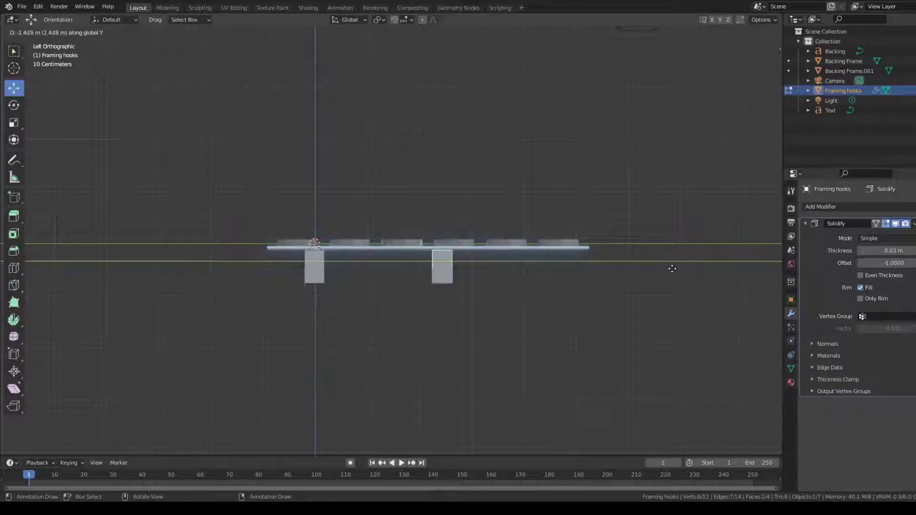
click(665, 268)
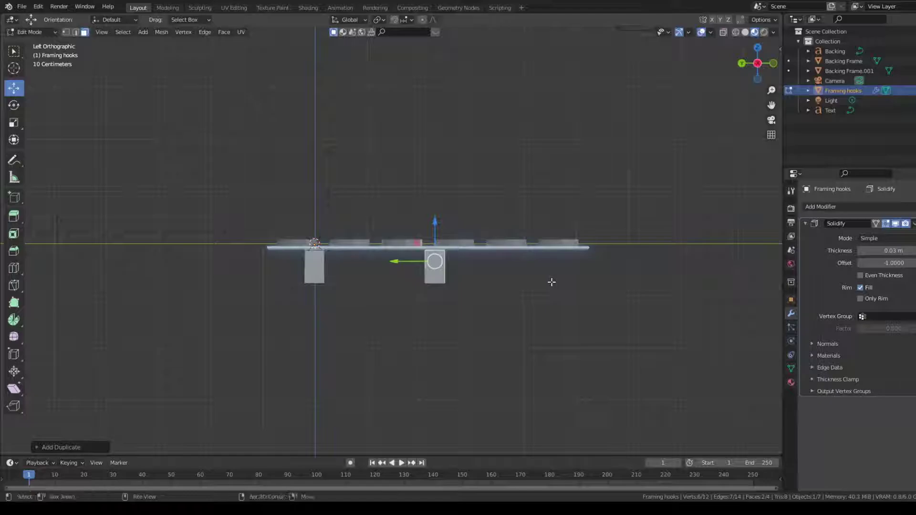
key(shift+r)
drag(513, 263, 449, 262)
- Try to shift the middle and end brackets together along Y, and undo the move
key(l)
right_click(449, 263)
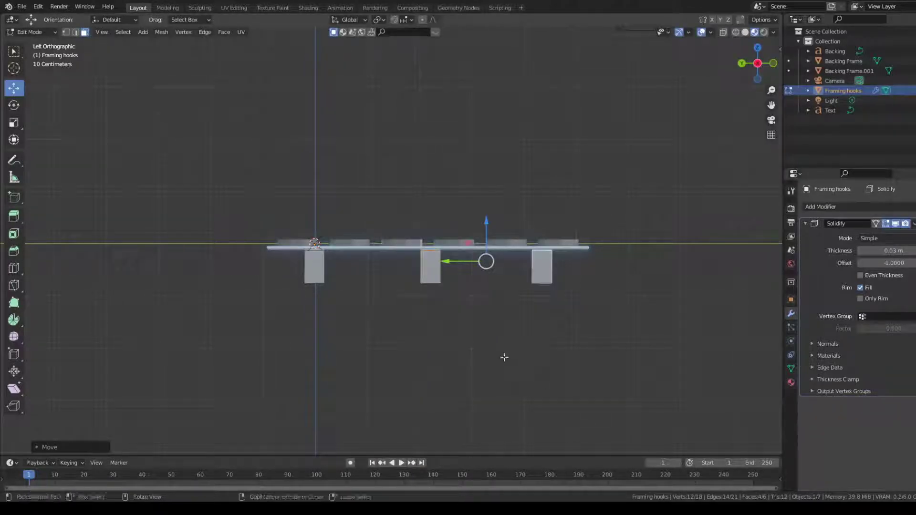
key(ctrl+z)
- Nudge the middle framing hook slightly along Y to even out the spacing between the three hooks, and return to Object Mode
click(474, 333)
key(l)
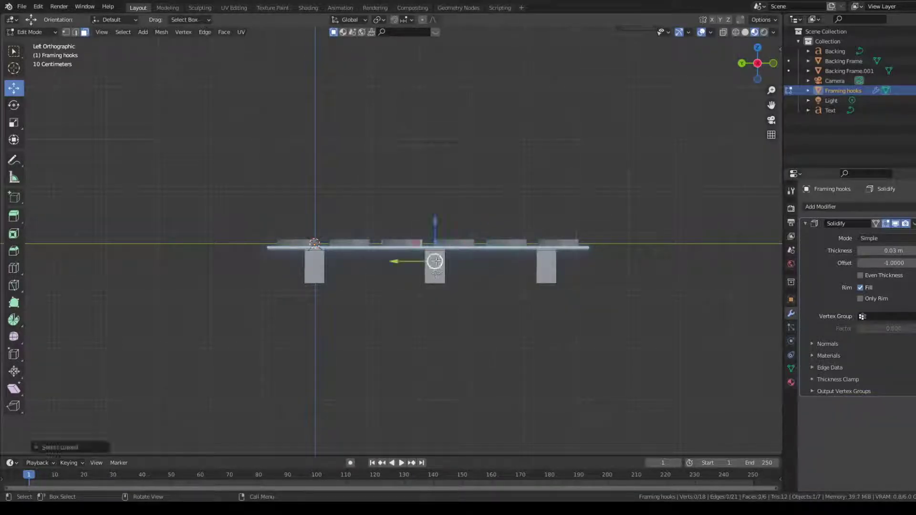
drag(396, 263, 387, 267)
click(525, 309)
middle_drag(532, 302, 507, 333)
key(Tab)
middle_drag(589, 197, 575, 212)
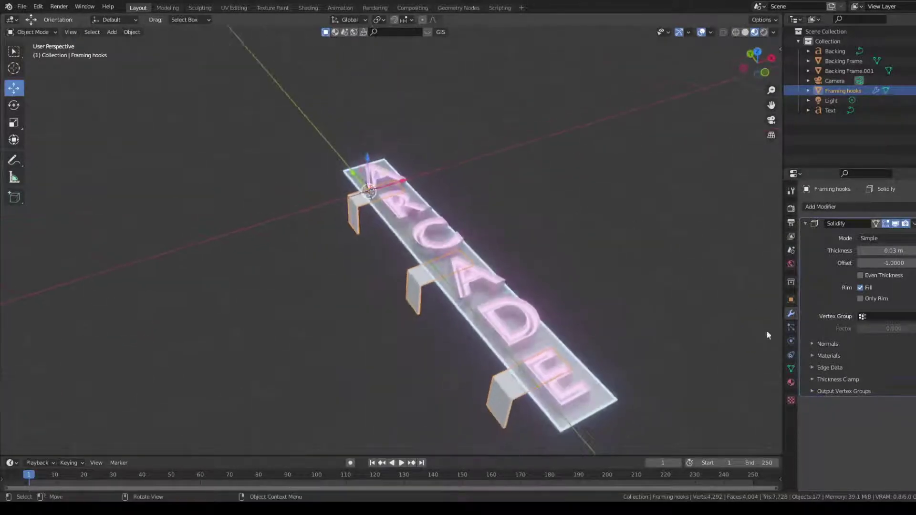
- Assign the existing Metal material to the Framing hooks object
click(791, 380)
click(810, 249)
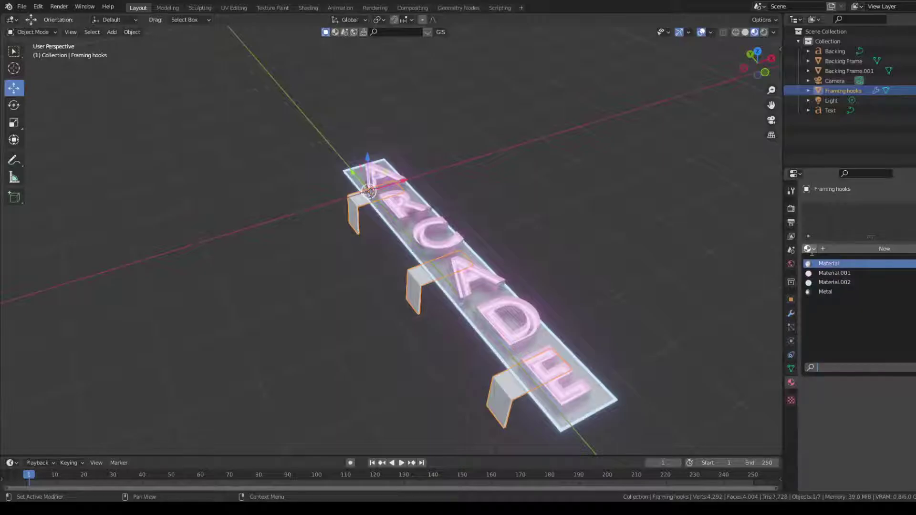
click(825, 291)
click(594, 219)
middle_drag(595, 221, 559, 157)
middle_drag(316, 278, 472, 286)
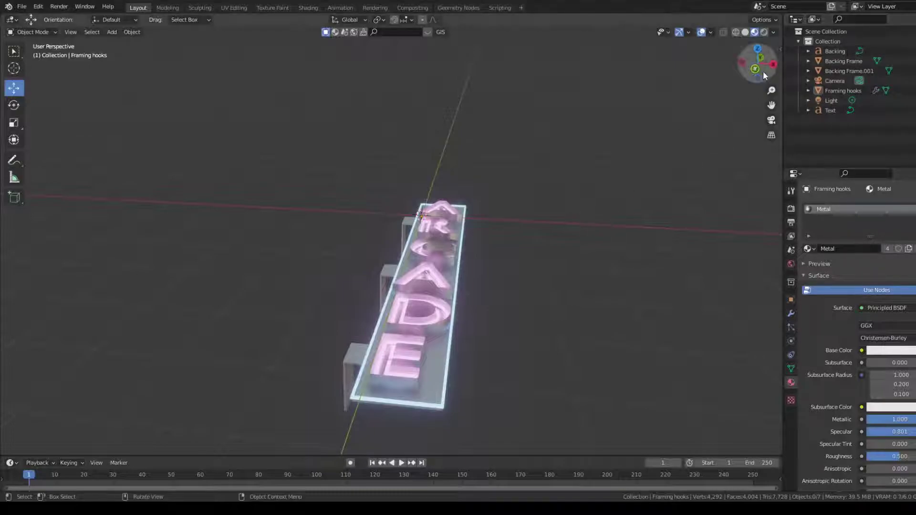
- Convert the Backing and Text objects to meshes
click(834, 52)
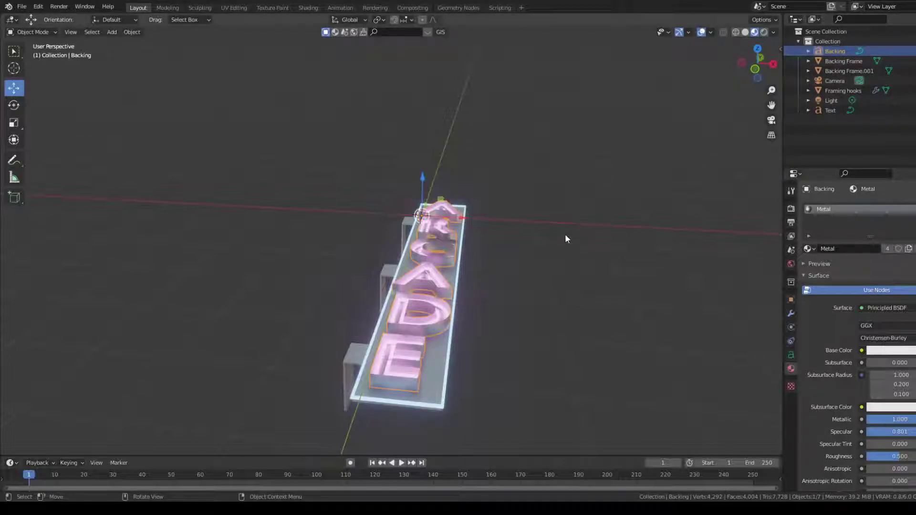
key(F3)
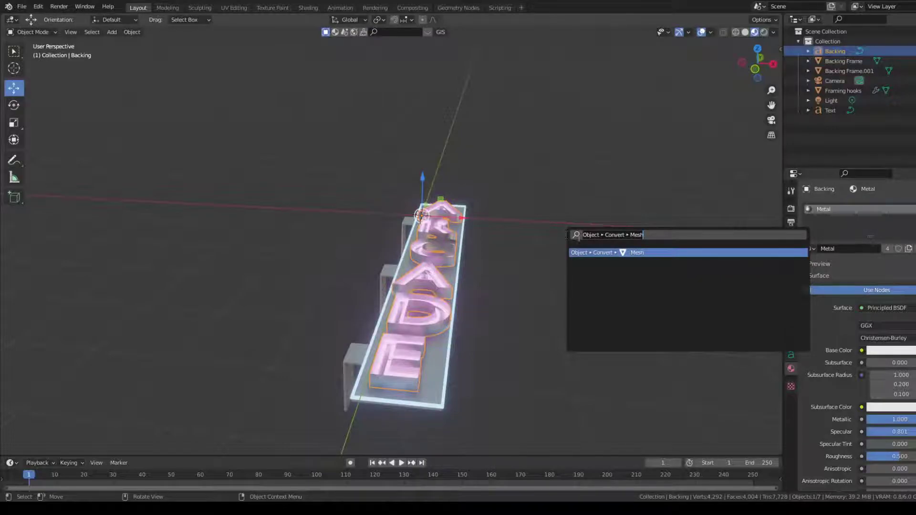
key(Return)
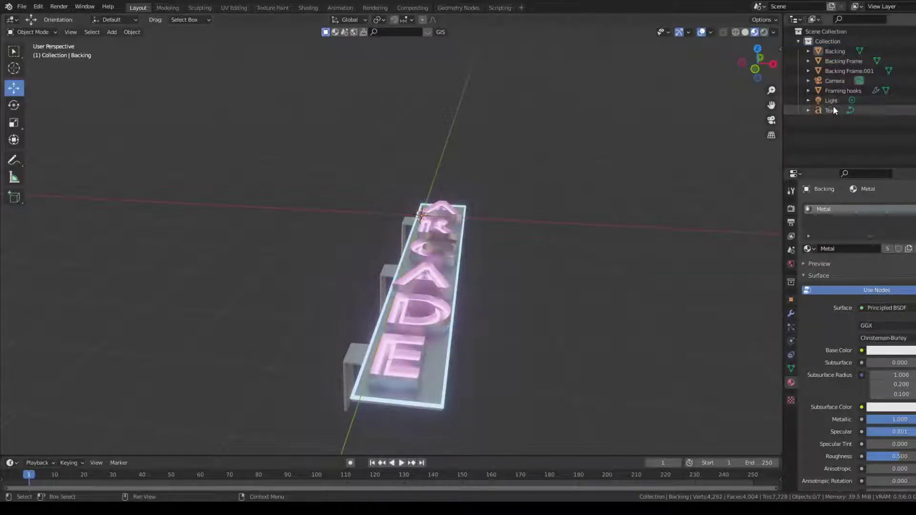
click(833, 111)
key(F3)
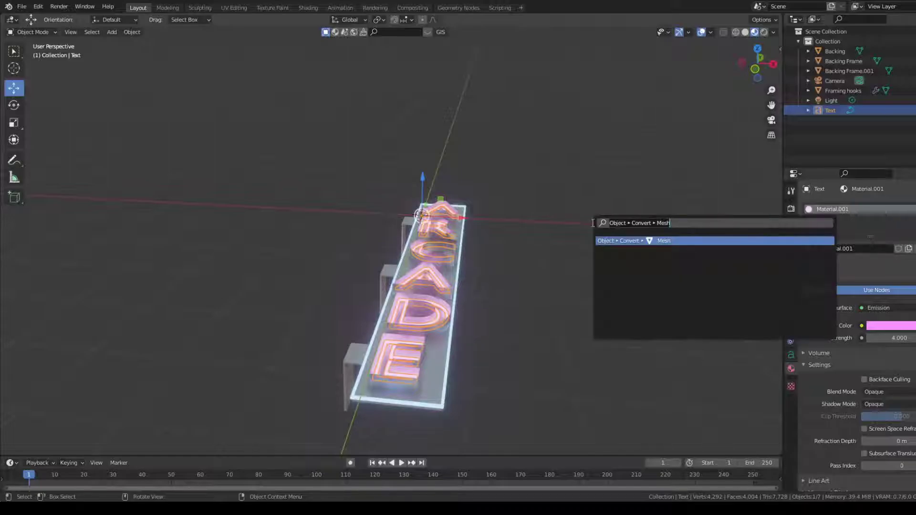
key(Return)
- Join all the sign parts into the Text object and rename it Neon sign
drag(239, 241, 538, 434)
key(ctrl+j)
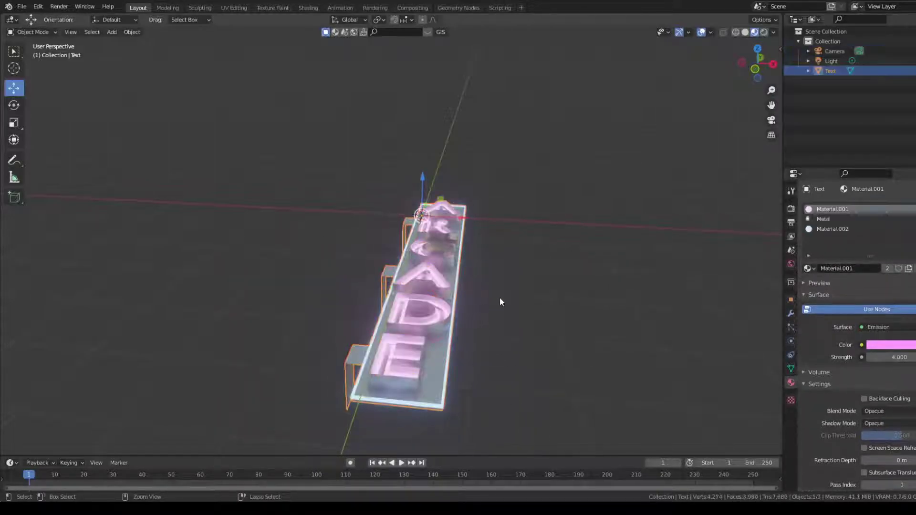
middle_drag(520, 285, 603, 228)
double_click(833, 71)
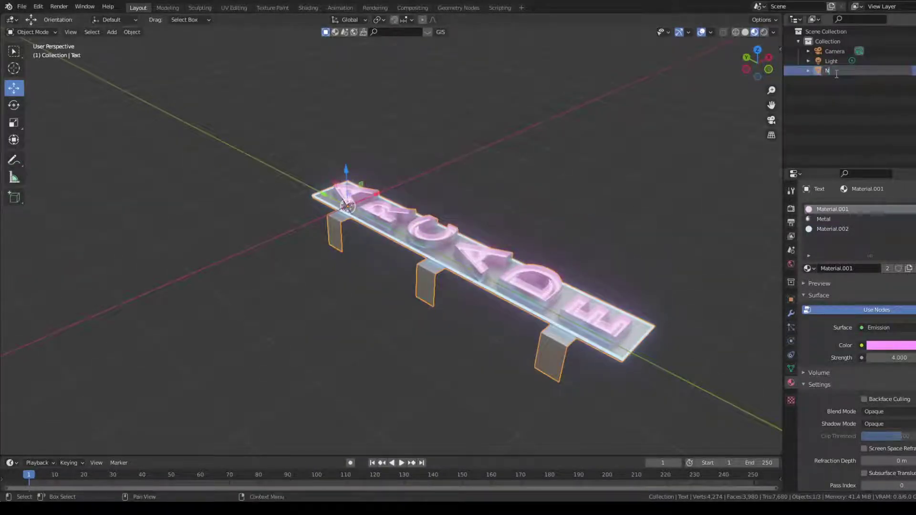
key(Return)
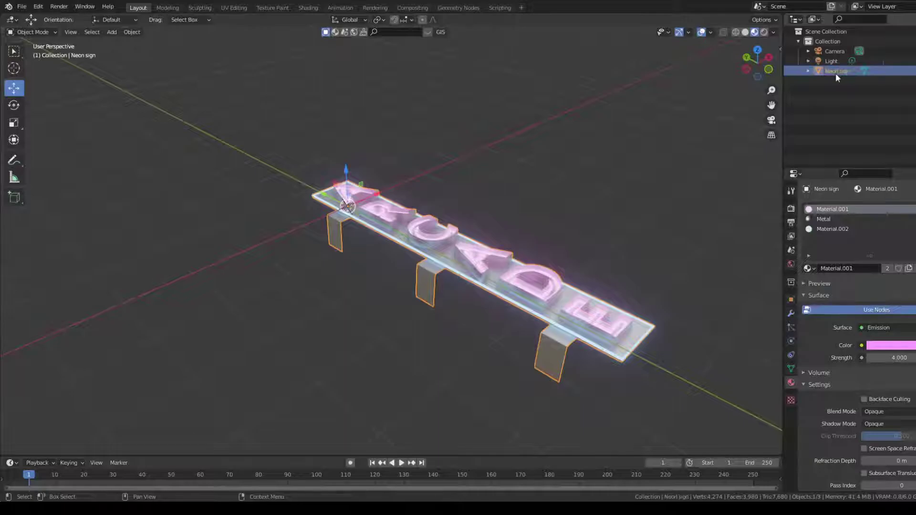
- Add a cube mesh and shift it along X beside the sign on the hooks' side
click(111, 31)
mouse_move(128, 43)
click(222, 53)
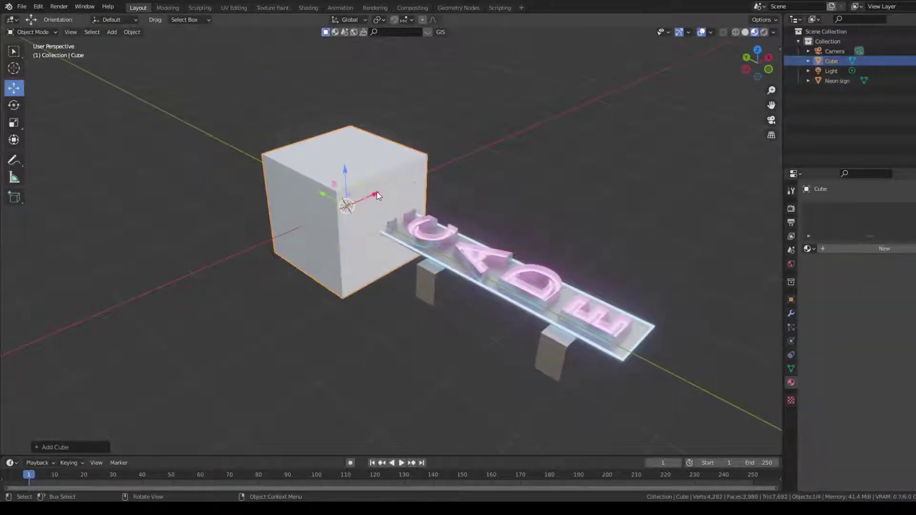
drag(377, 196, 300, 232)
- Scale the cube long in Y, thin in X and tall in Z to form a wall slab
click(10, 123)
middle_drag(114, 127, 177, 129)
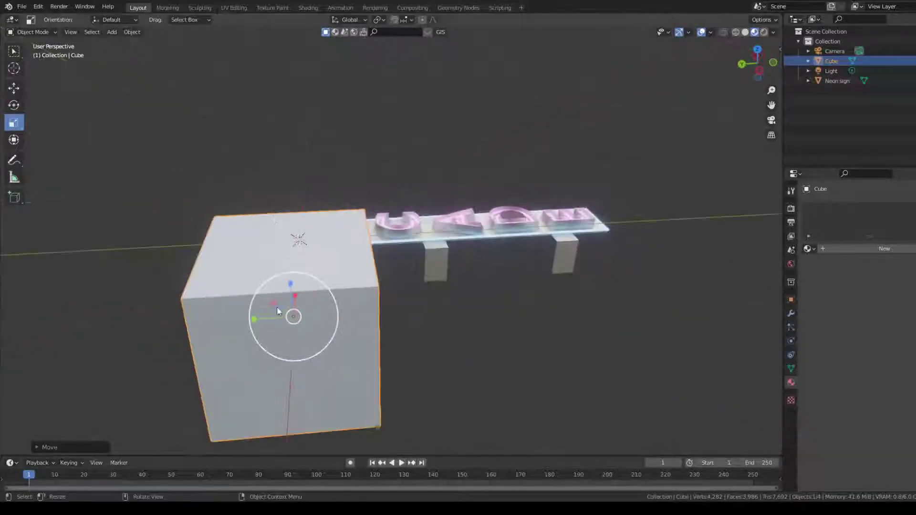
drag(254, 321, 759, 339)
middle_drag(619, 227, 353, 205)
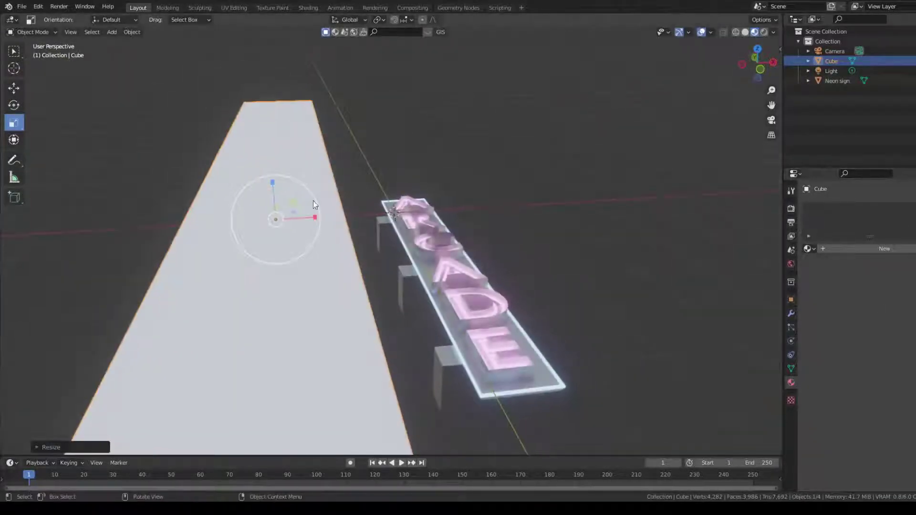
drag(315, 218, 281, 225)
drag(272, 183, 254, 446)
scroll(501, 343, down, 4)
middle_drag(502, 343, 525, 259)
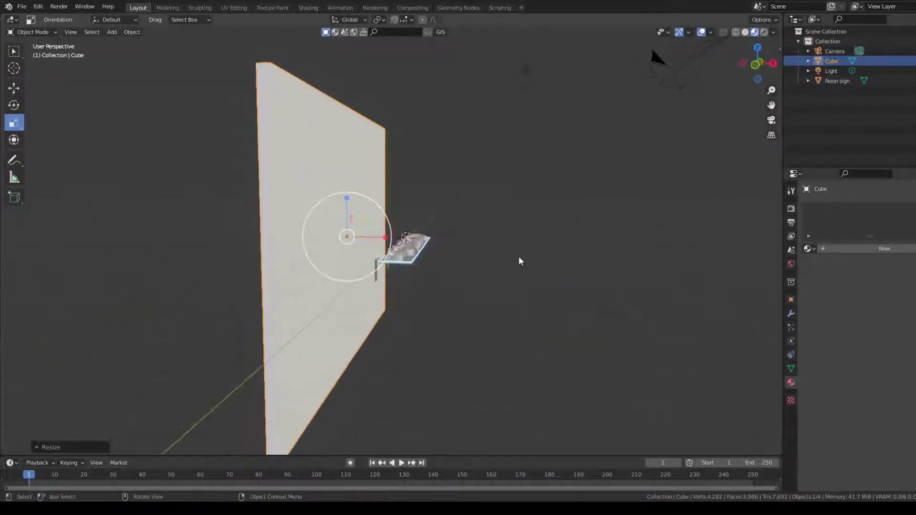
- Rotate the Neon sign about X until the ARCADE lettering stands upright
key(Tab)
key(Tab)
click(418, 258)
key(Tab)
key(Tab)
click(12, 106)
drag(405, 215, 282, 224)
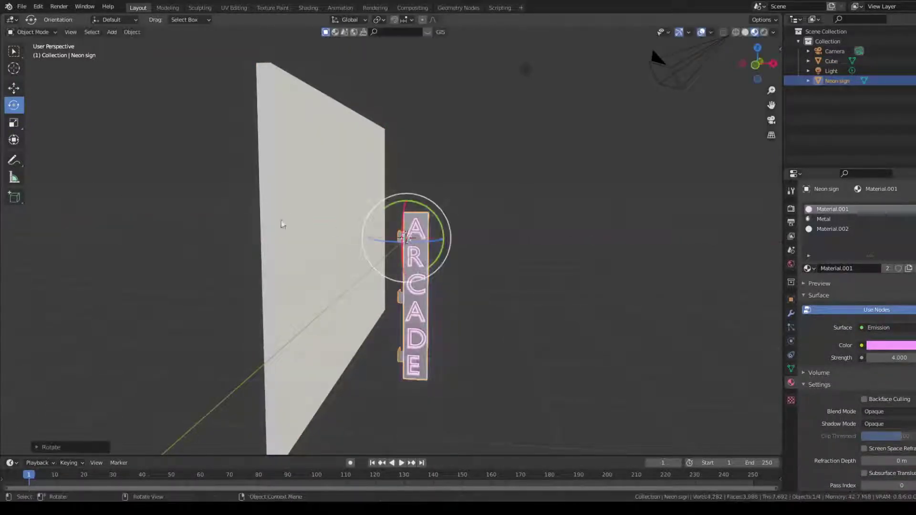
- Raise the Neon sign along Z and position it against the face of the wall slab
click(13, 88)
drag(407, 204, 405, 139)
middle_drag(428, 139, 455, 167)
drag(394, 130, 384, 129)
click(791, 314)
click(461, 166)
middle_drag(461, 166, 545, 223)
click(341, 333)
scroll(422, 395, down, 3)
drag(380, 316, 324, 186)
middle_drag(392, 207, 464, 212)
scroll(538, 221, up, 2)
scroll(555, 221, down, 1)
middle_drag(554, 219, 549, 206)
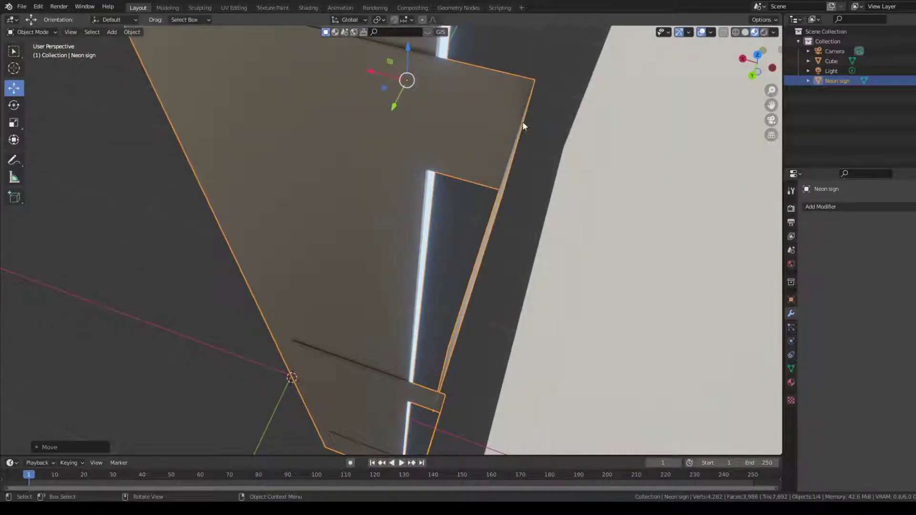
- Undo the sign placement, the wall cube, the renaming and the join, back to the separate sign parts
key(ctrl+z)
key(ctrl+z)
key(ctrl+z)
key(ctrl+z)
key(ctrl+z)
key(ctrl+z)
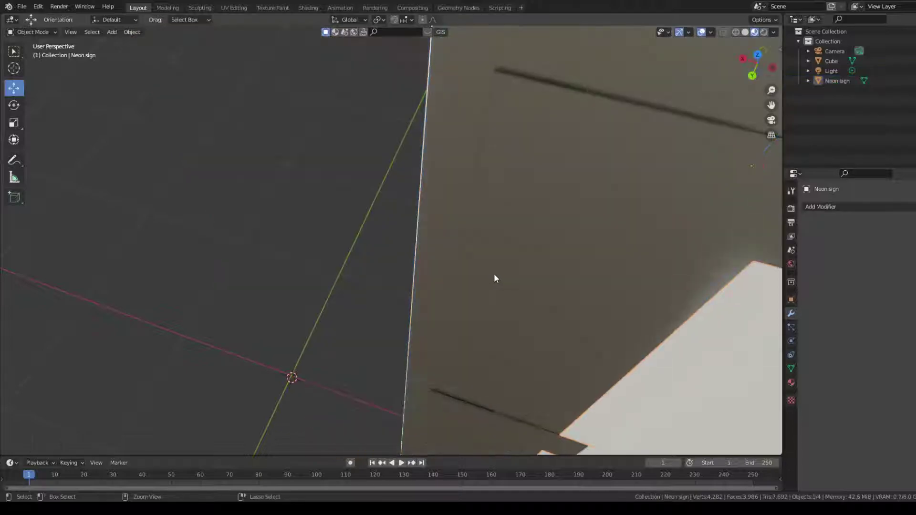
key(ctrl+z)
key(ctrl+z)
key(ctrl+z)
key(ctrl+z)
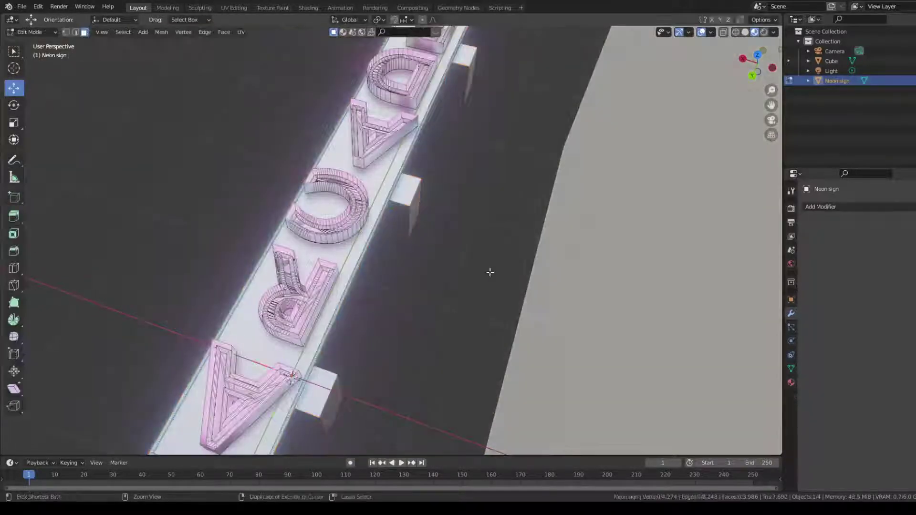
key(ctrl+z)
key(ctrl+z)
key(ctrl+z)
key(ctrl+z)
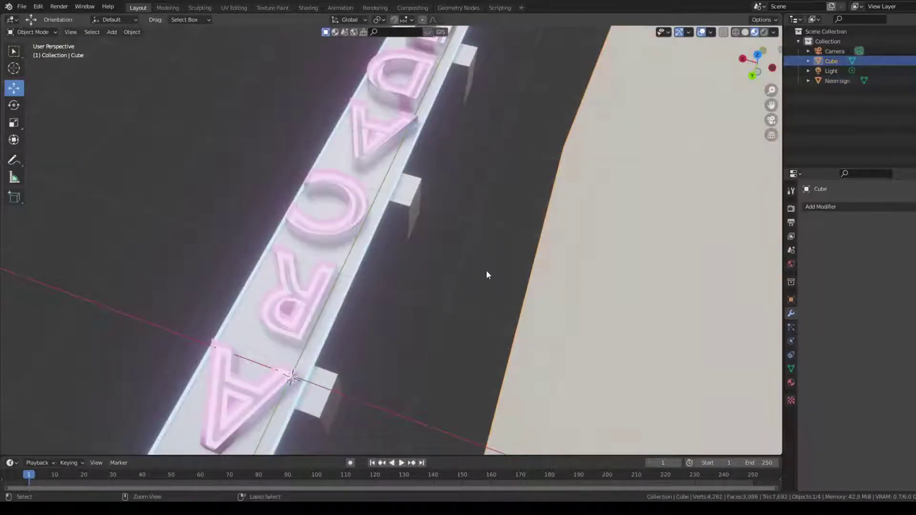
key(ctrl+z)
key(ctrl+z)
key(ctrl+z)
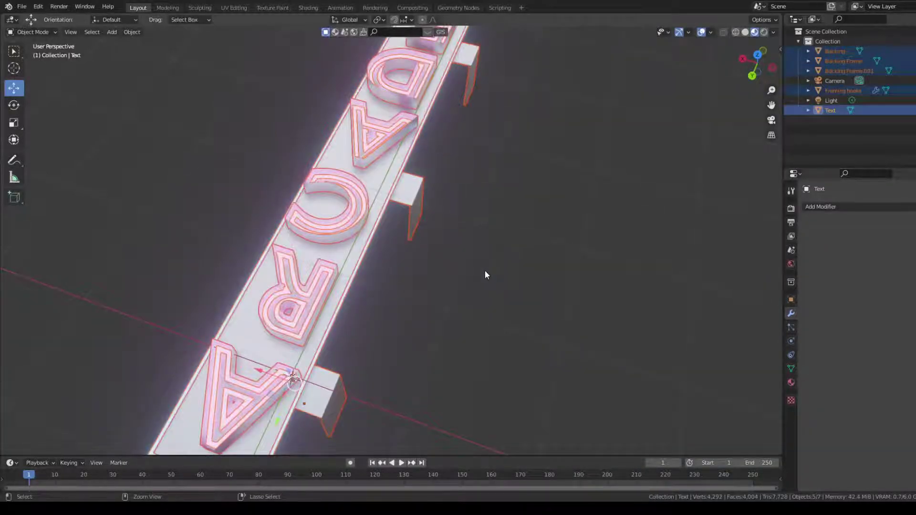
- Apply the Solidify modifier on the Framing hooks object
click(401, 203)
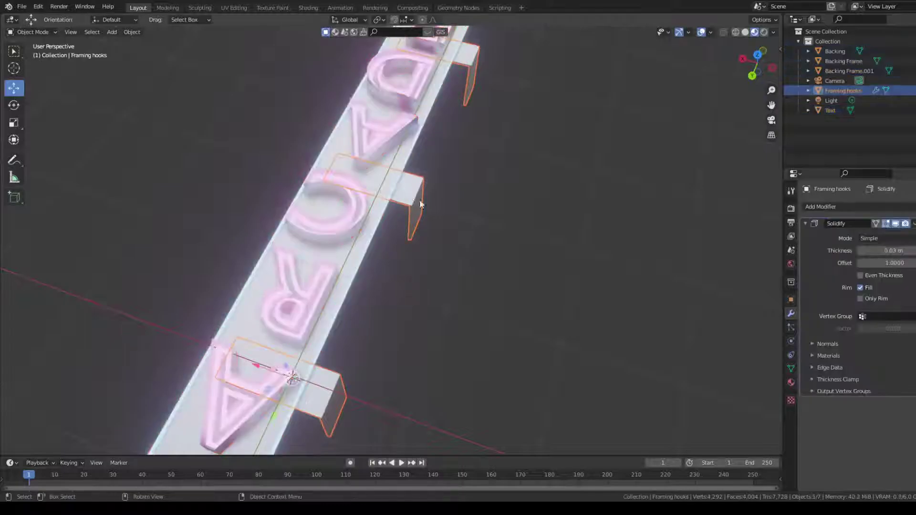
middle_drag(401, 203, 568, 262)
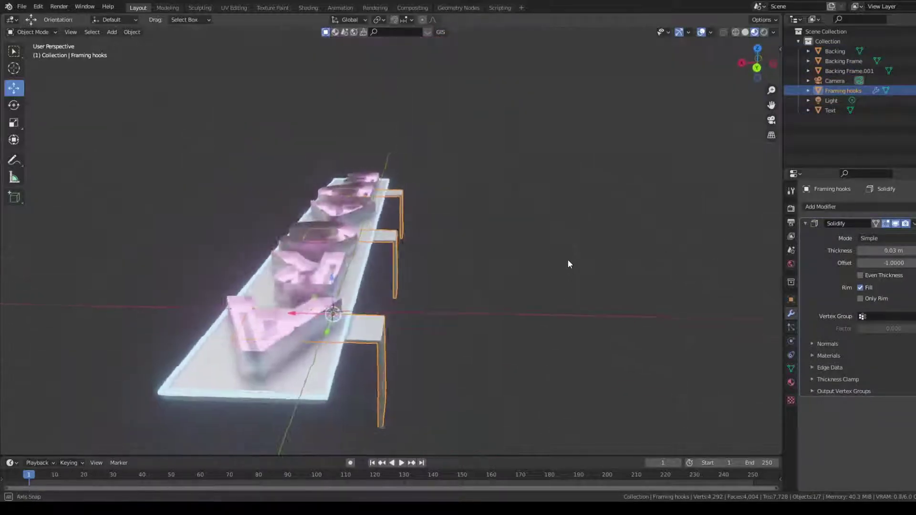
click(915, 224)
click(886, 236)
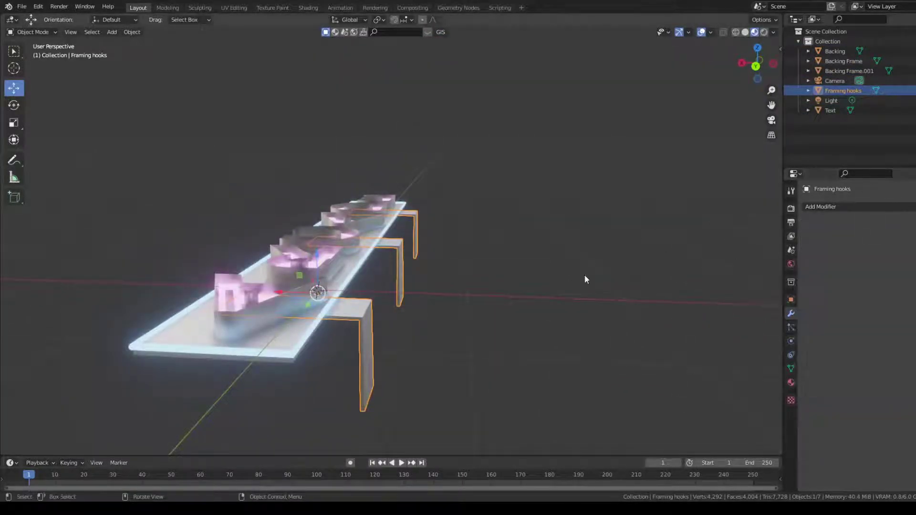
click(520, 264)
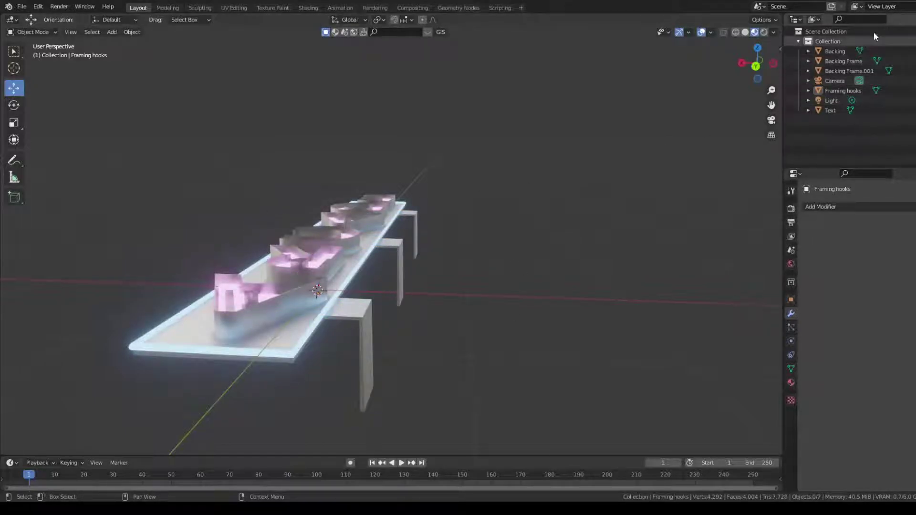
- Select every sign part and join them all into the Framing hooks object
drag(225, 144, 445, 387)
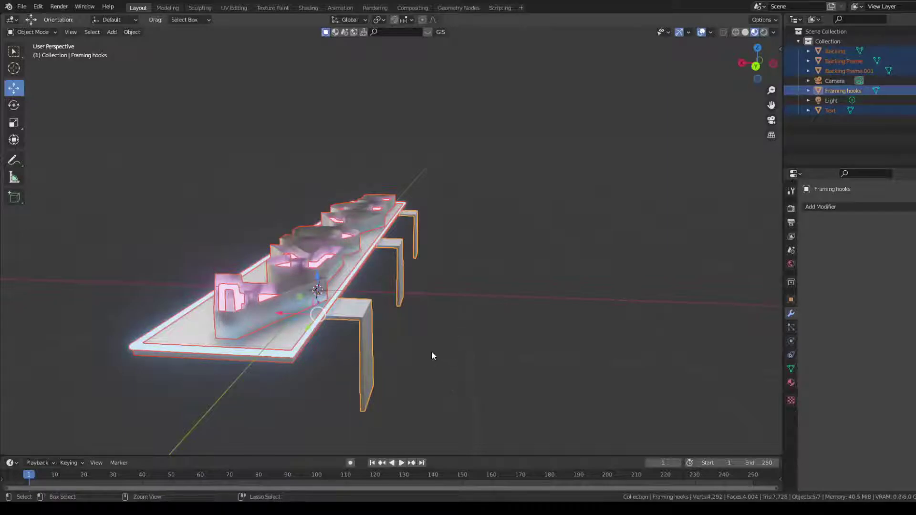
key(ctrl+j)
click(487, 249)
scroll(523, 235, down, 4)
middle_drag(531, 211, 425, 216)
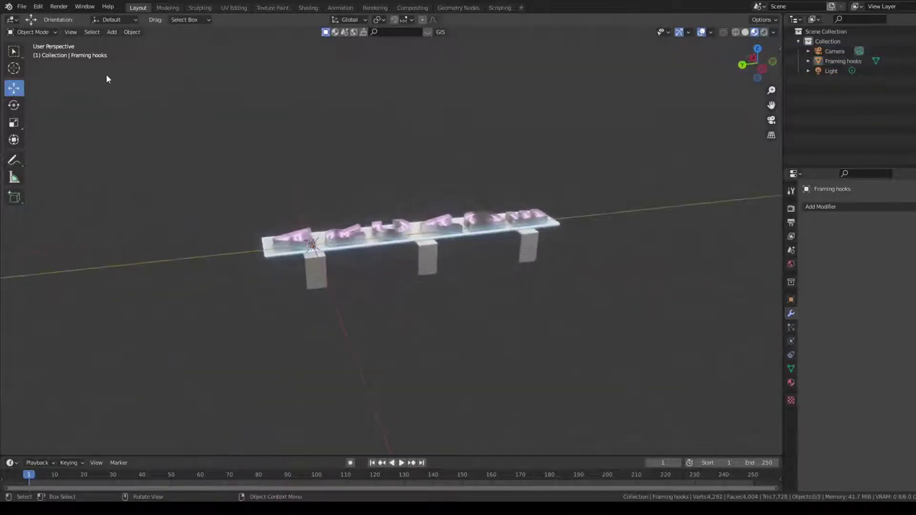
- Add a cube at the origin and scale it into a tall wall slab, wide along Y and thin along X
click(128, 32)
mouse_move(114, 32)
mouse_move(168, 43)
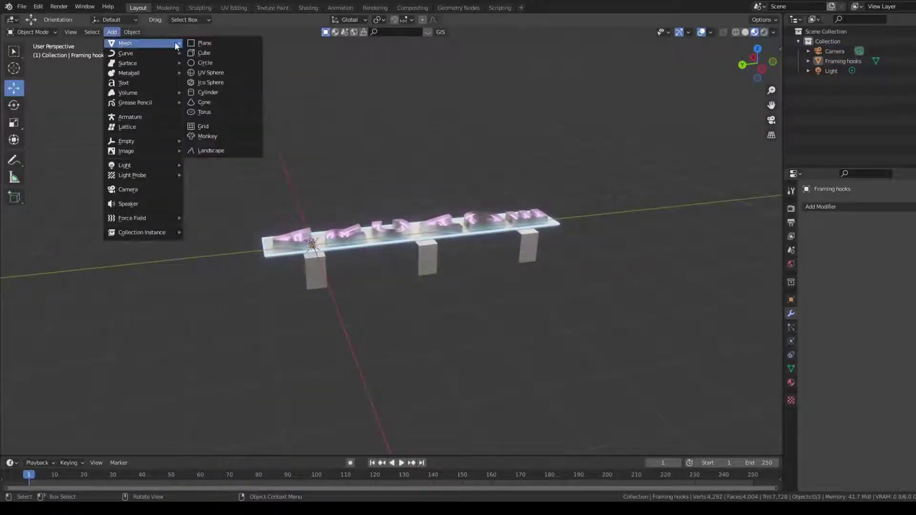
click(198, 53)
scroll(414, 150, down, 4)
middle_drag(414, 150, 2, 113)
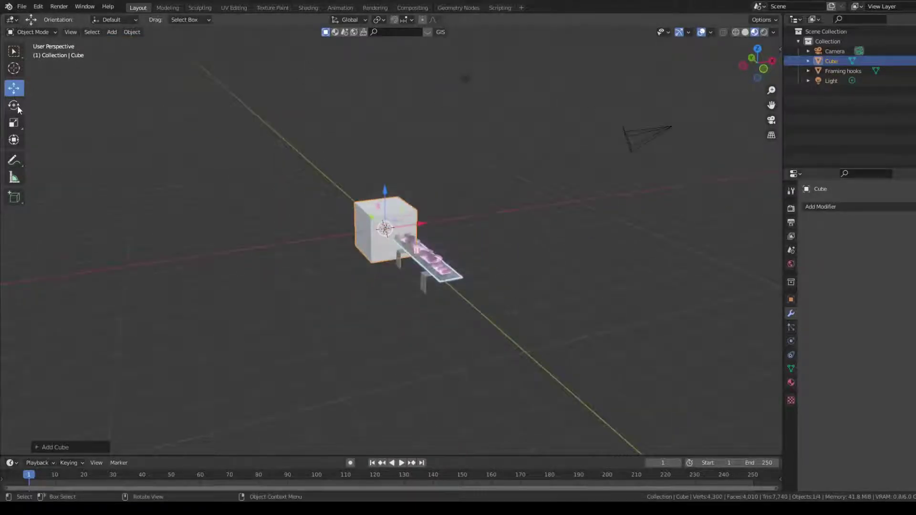
click(14, 123)
drag(417, 221, 388, 101)
right_click(405, 224)
middle_drag(455, 152, 400, 137)
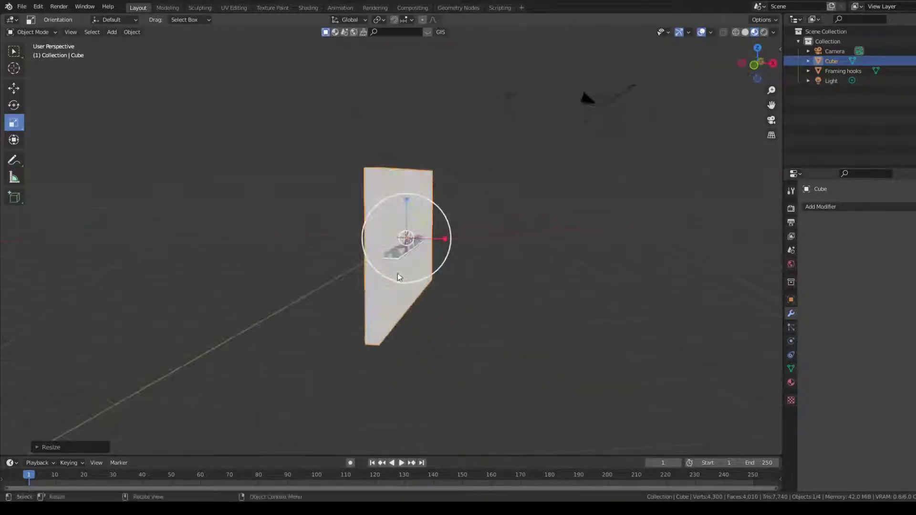
- Rotate the joined sign 90° about the global X axis so it stands vertically
click(399, 260)
text(r90)
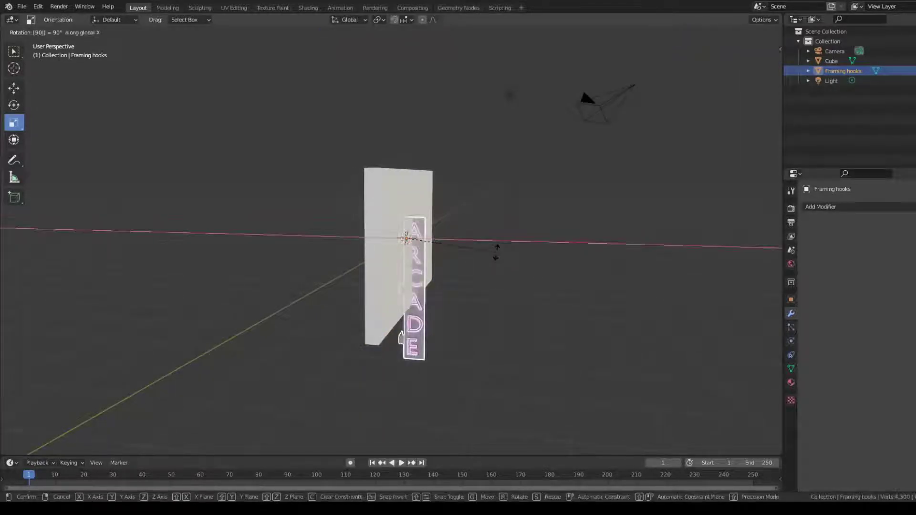
key(Return)
- Move the sign along X until its hooks sit against the wall face, and raise it along Z
click(14, 88)
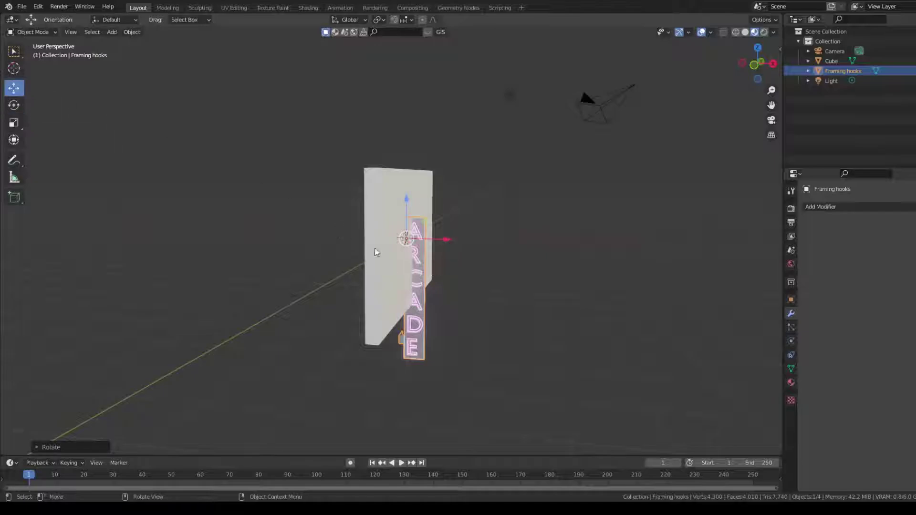
drag(444, 238, 454, 233)
middle_drag(456, 232, 517, 207)
scroll(497, 204, up, 4)
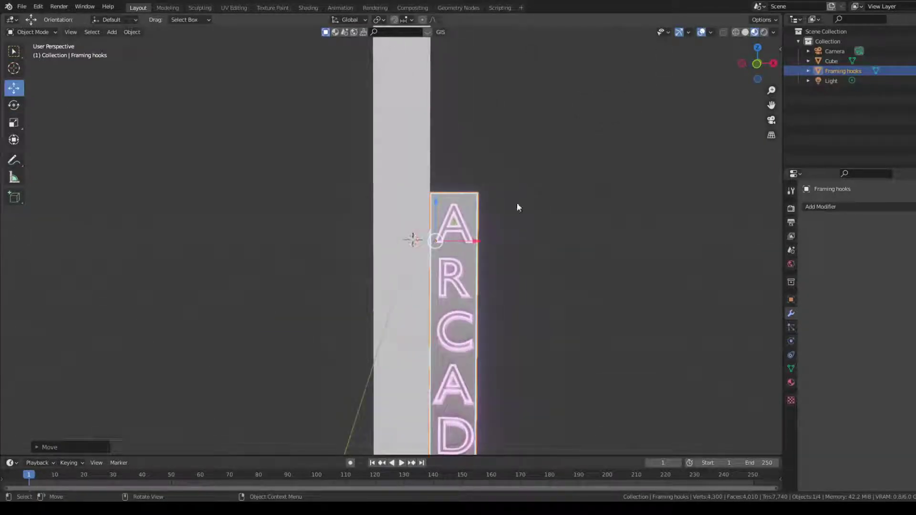
click(758, 65)
drag(480, 248, 488, 247)
drag(446, 204, 463, 66)
- Shift the upright sign along Y across the wall's face
click(620, 238)
middle_drag(641, 268, 573, 245)
scroll(616, 260, down, 3)
click(451, 233)
drag(476, 175, 359, 184)
mouse_move(420, 197)
middle_down()
mouse_move(560, 187)
mouse_move(545, 180)
middle_up()
click(560, 187)
scroll(545, 180, up, 4)
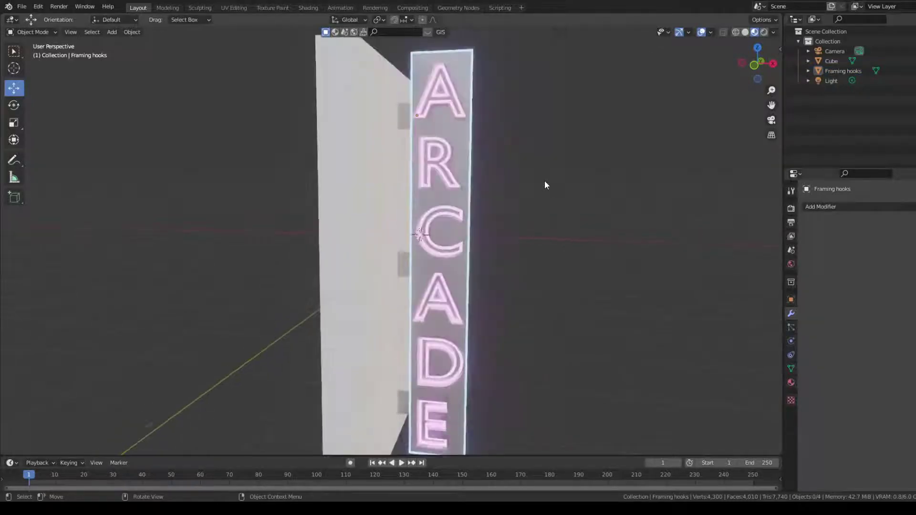
- Show the scene in Rendered viewport shading and delete the scene's Light object
click(765, 32)
scroll(606, 125, down, 4)
mouse_move(587, 129)
middle_down()
mouse_move(568, 133)
mouse_move(588, 127)
middle_up()
scroll(589, 128, up, 1)
click(561, 37)
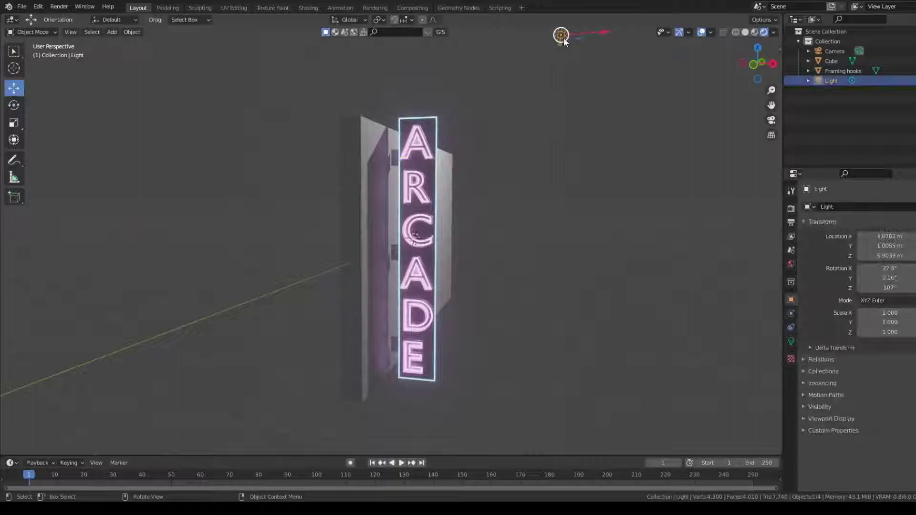
key(Delete)
middle_drag(543, 147, 523, 177)
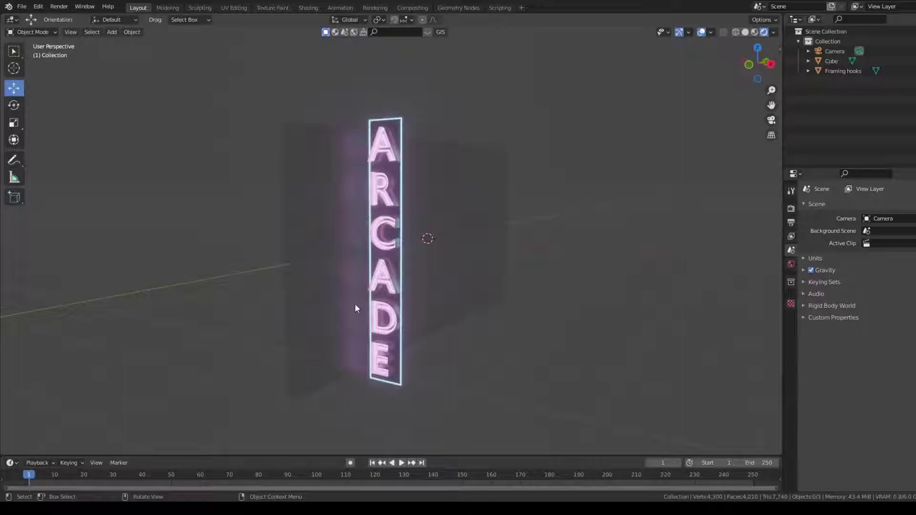
middle_drag(488, 229, 465, 223)
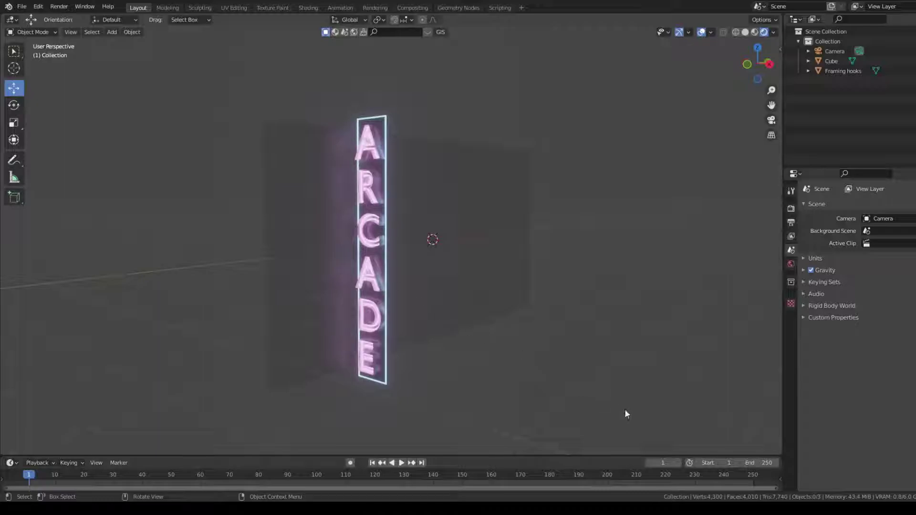
middle_drag(431, 242, 501, 212)
middle_drag(430, 395, 454, 286)
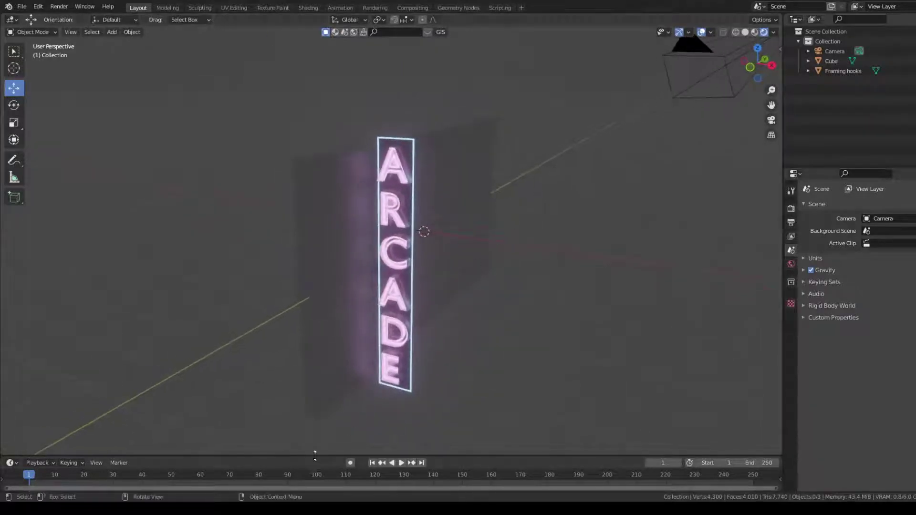